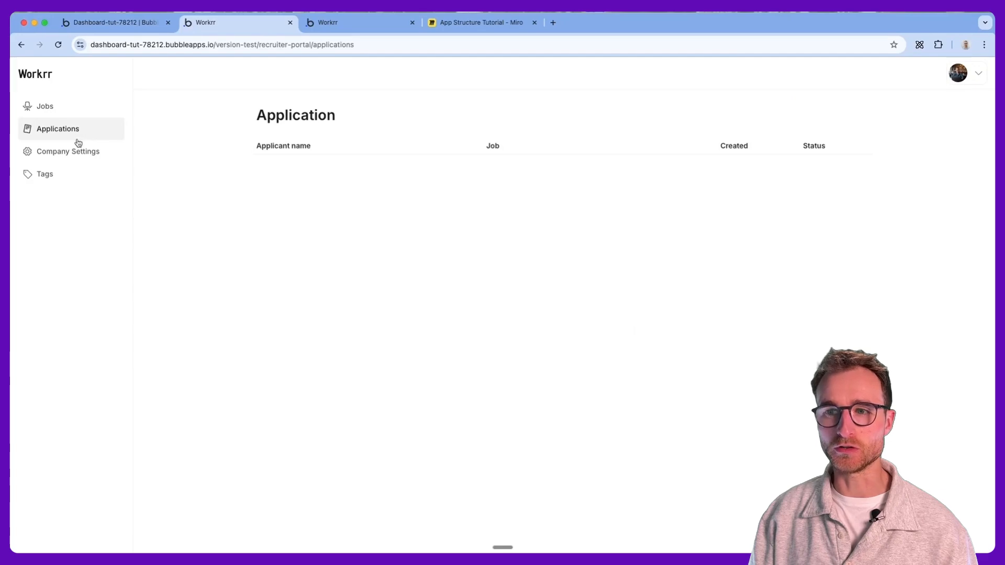
Step: Tour the recruiter portal by viewing the Company Settings, Tags, Applications and Jobs pages
click(74, 155)
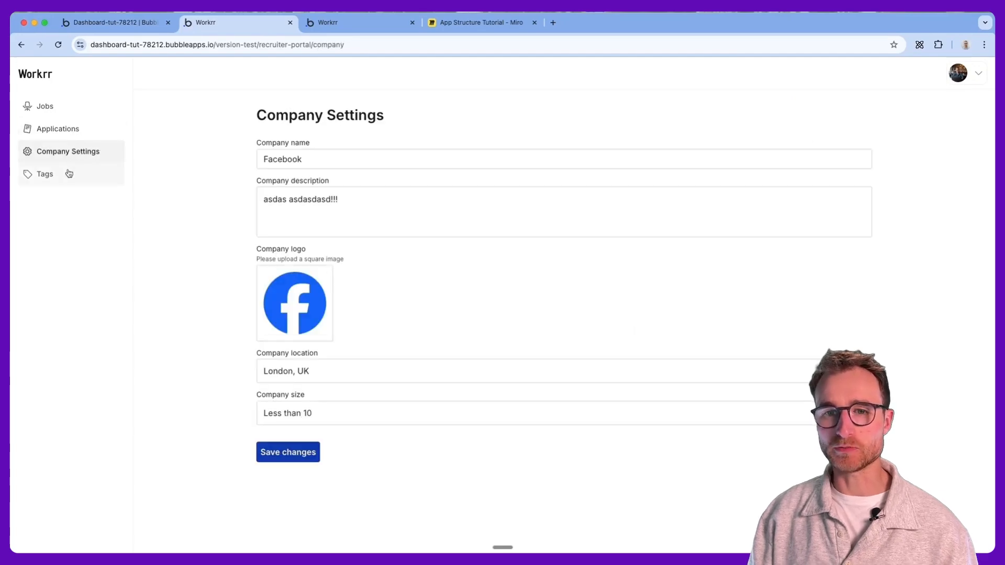
click(70, 172)
click(78, 147)
click(81, 126)
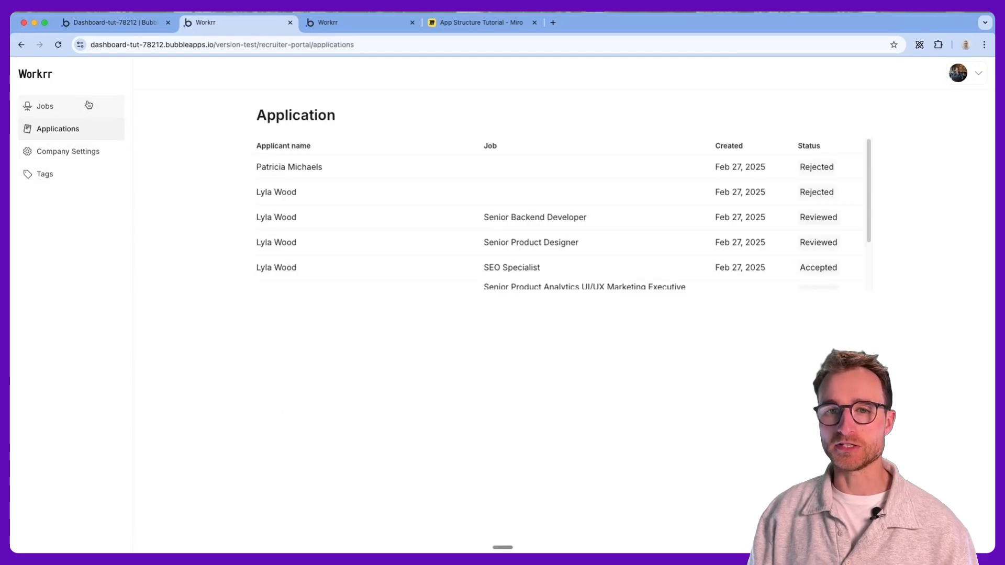
click(88, 104)
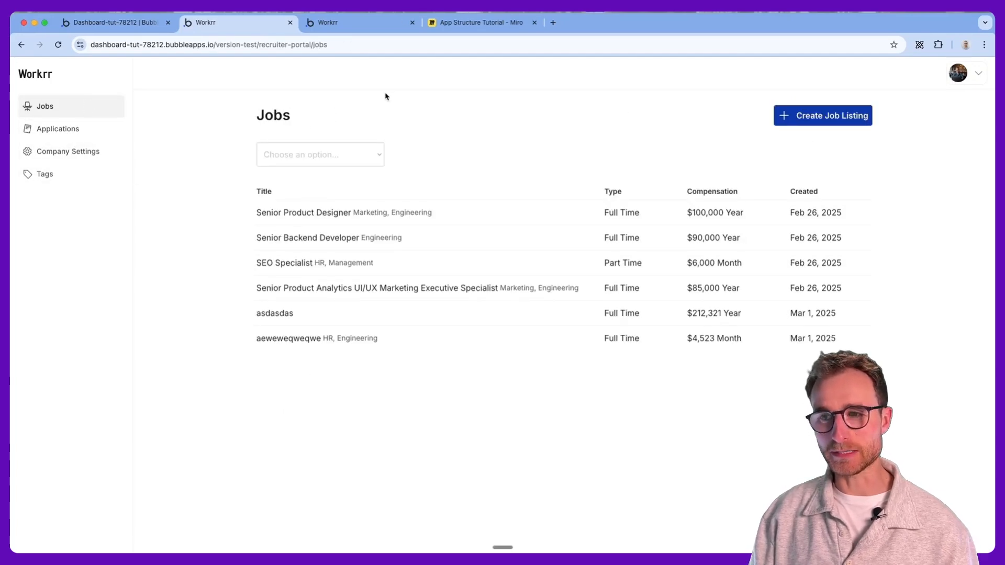
Step: Open the account settings page from the Jobs page and check its page address
scroll(972, 78, up, 5)
click(948, 102)
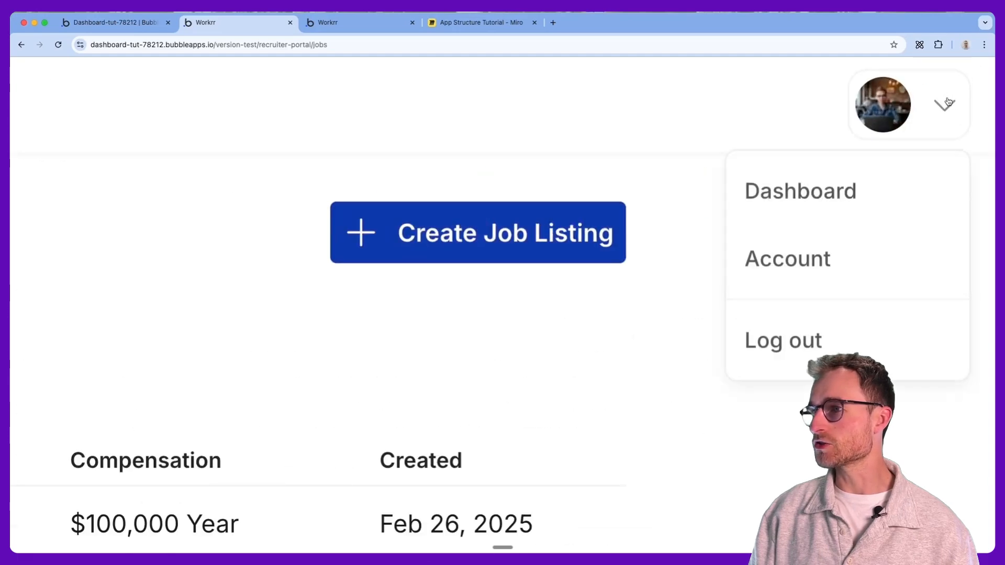
click(823, 249)
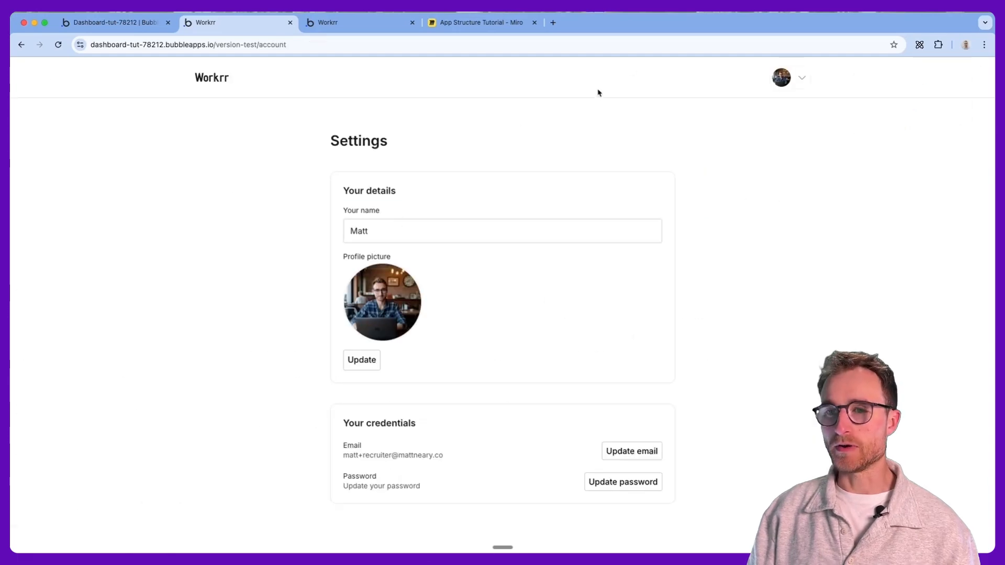
double_click(274, 45)
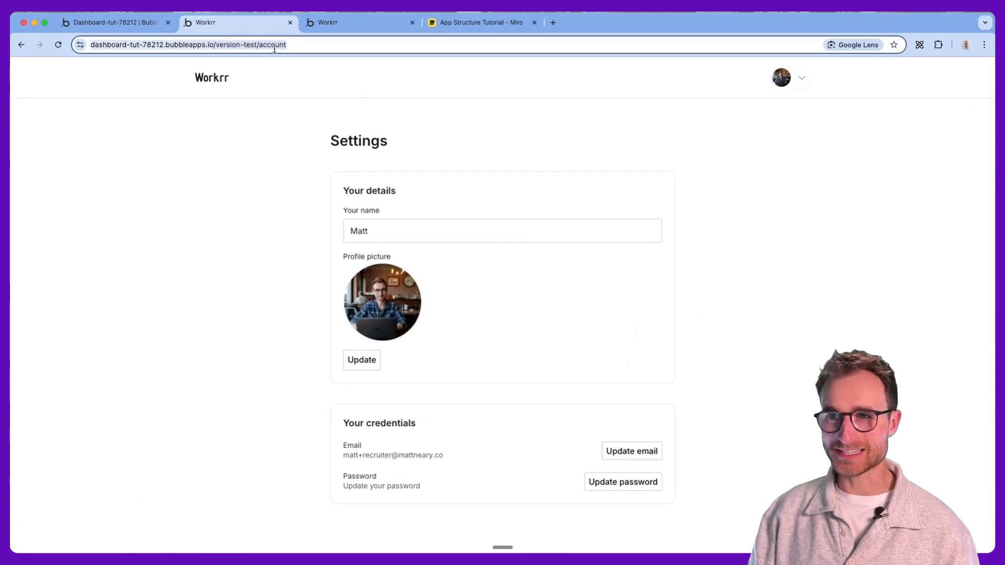
Step: Log out and sign up for a new Recruiter account, entering an email address and the account password
click(785, 77)
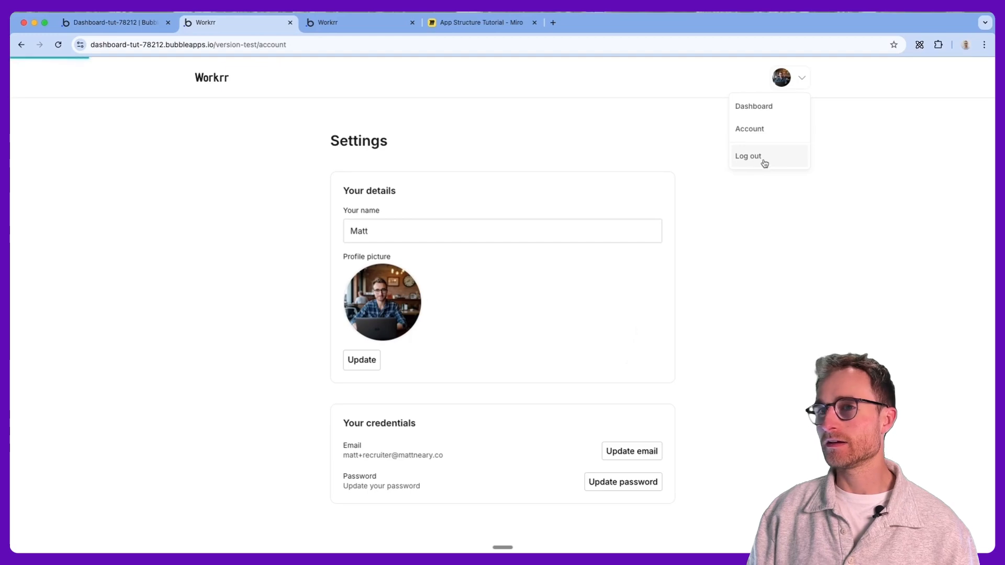
click(762, 160)
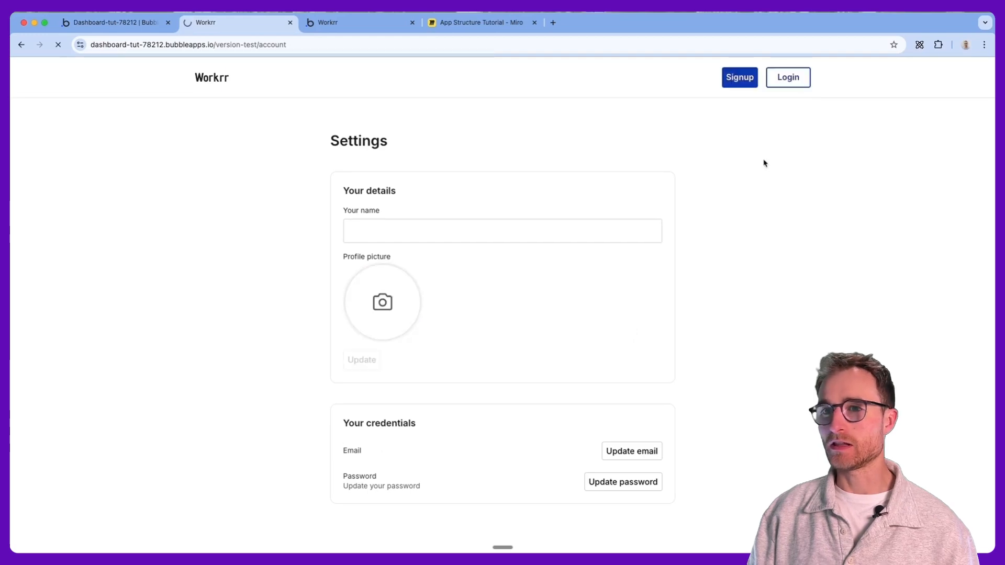
click(730, 78)
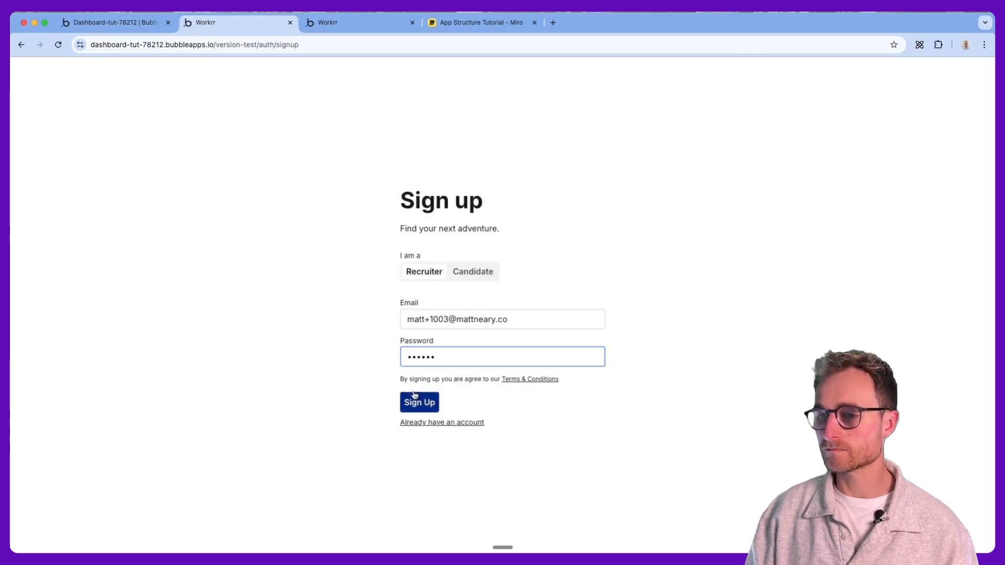
click(418, 401)
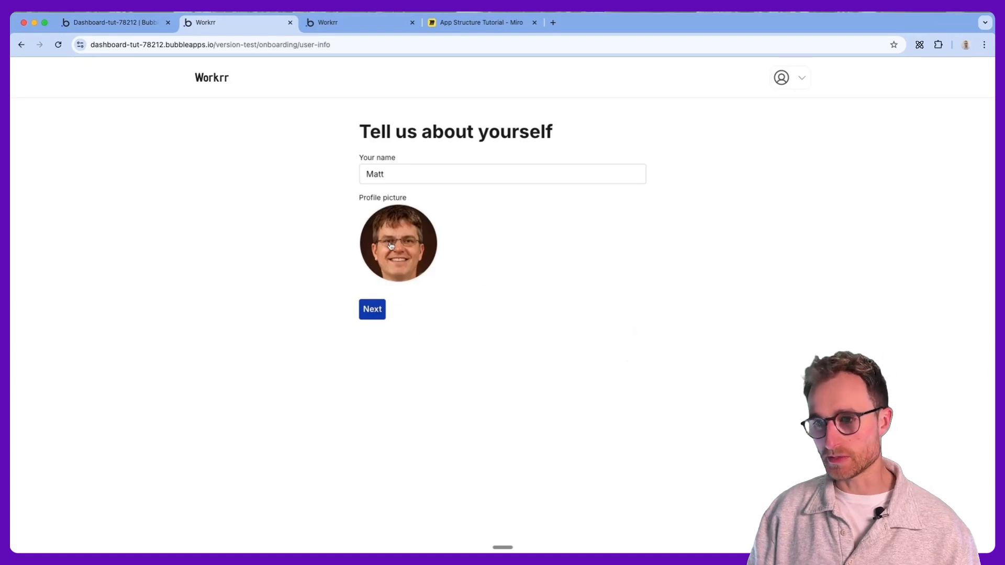
Step: Complete onboarding with a name and profile picture, company location Cardiff, UK and company size Only me, and submit it
click(371, 308)
click(380, 408)
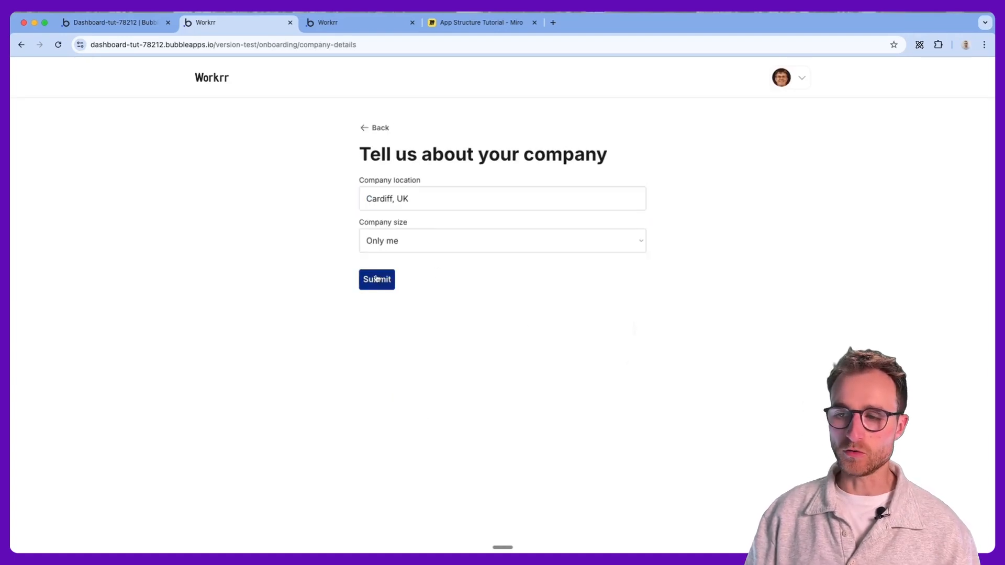
click(376, 278)
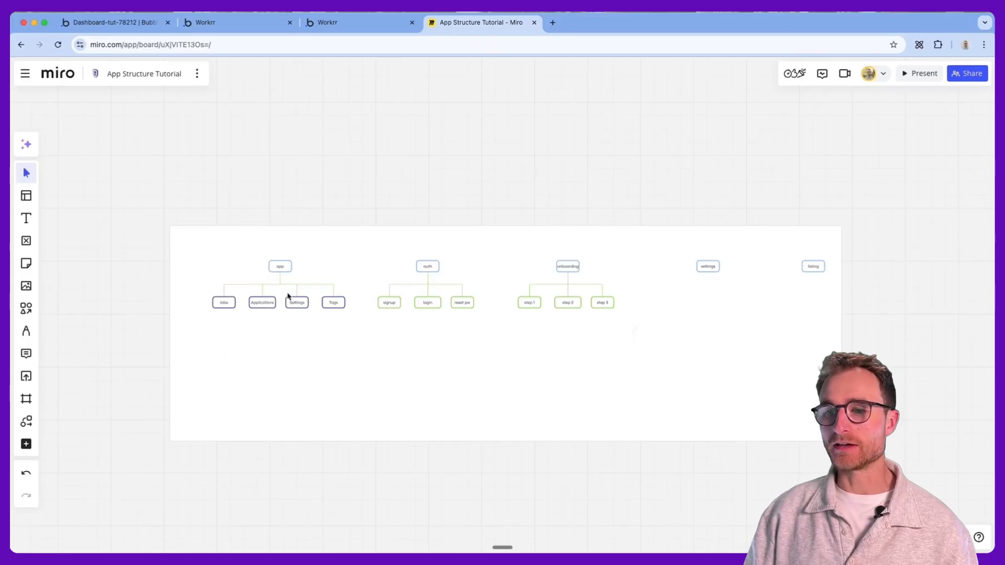
Step: Examine the app structure map in Miro, focusing on the onboarding page and its three step views
scroll(413, 283, up, 5)
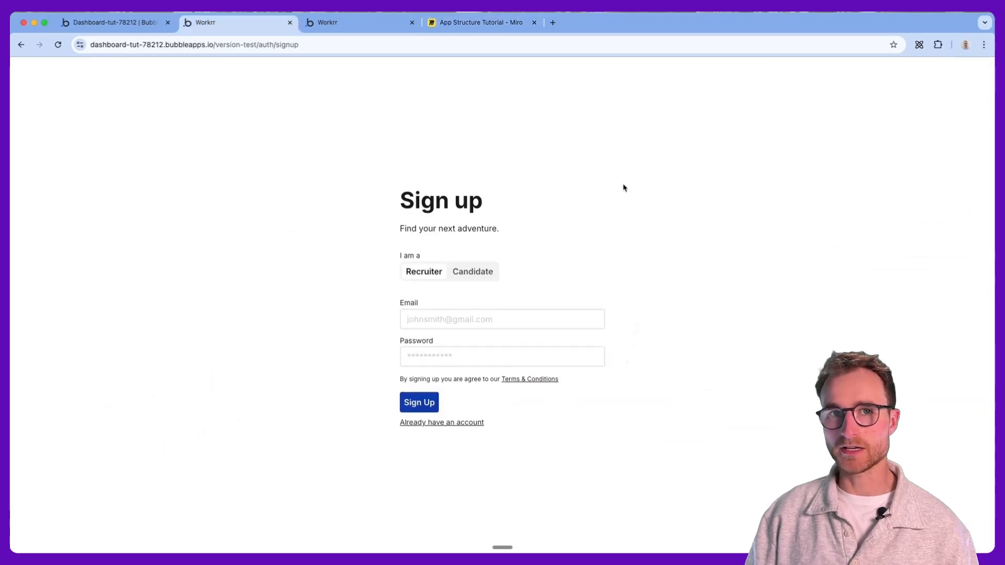
click(481, 22)
drag(439, 229, 361, 229)
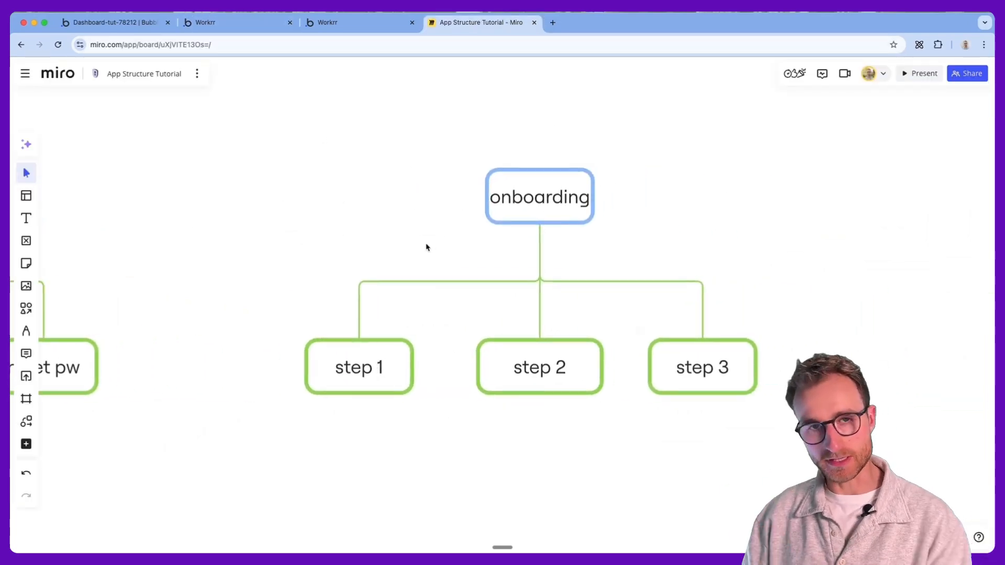
drag(674, 287, 592, 239)
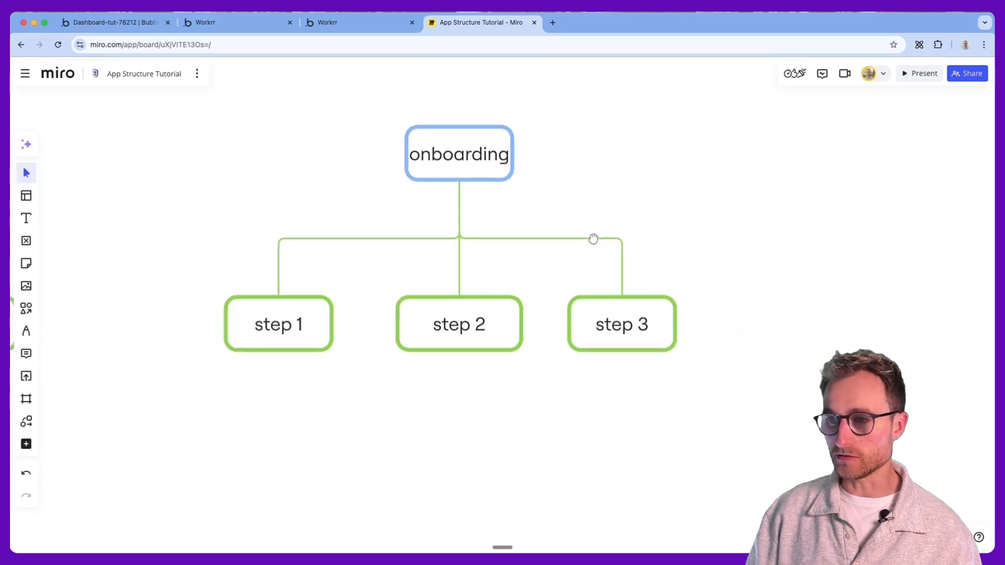
click(291, 317)
click(466, 328)
click(592, 334)
click(587, 394)
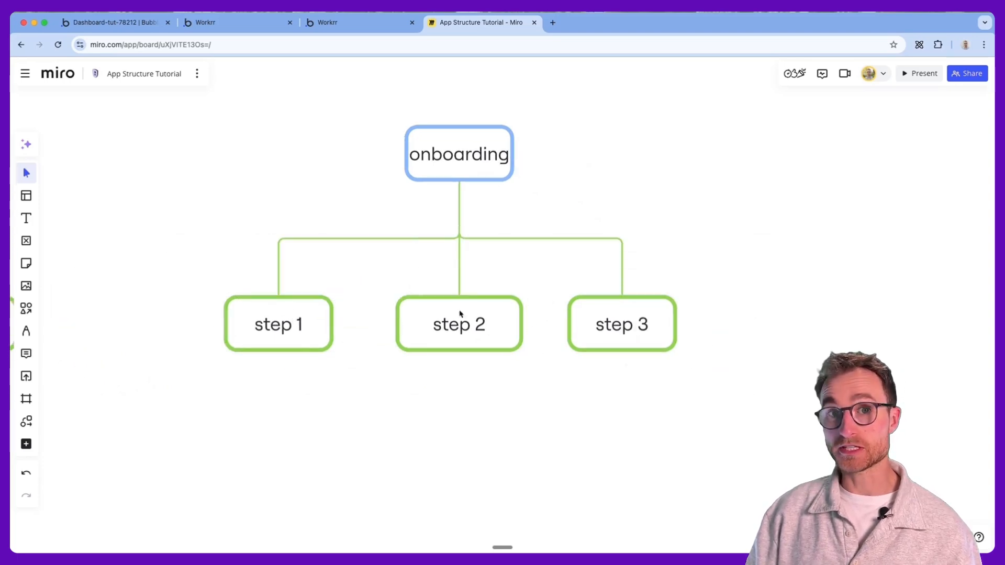
Step: Examine the standalone settings page in the app structure map
scroll(787, 362, down, 3)
scroll(583, 319, right, 10)
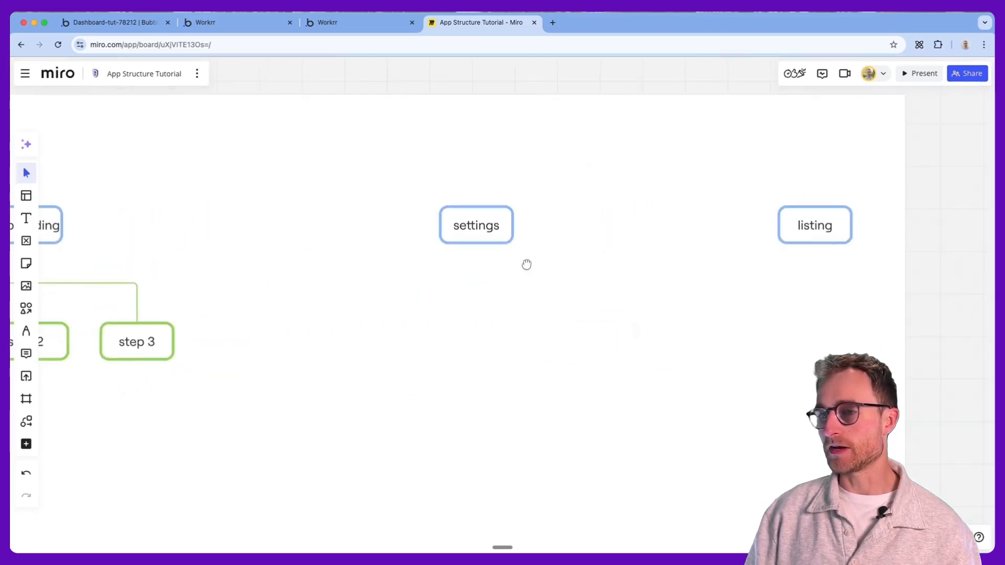
scroll(415, 220, up, 1)
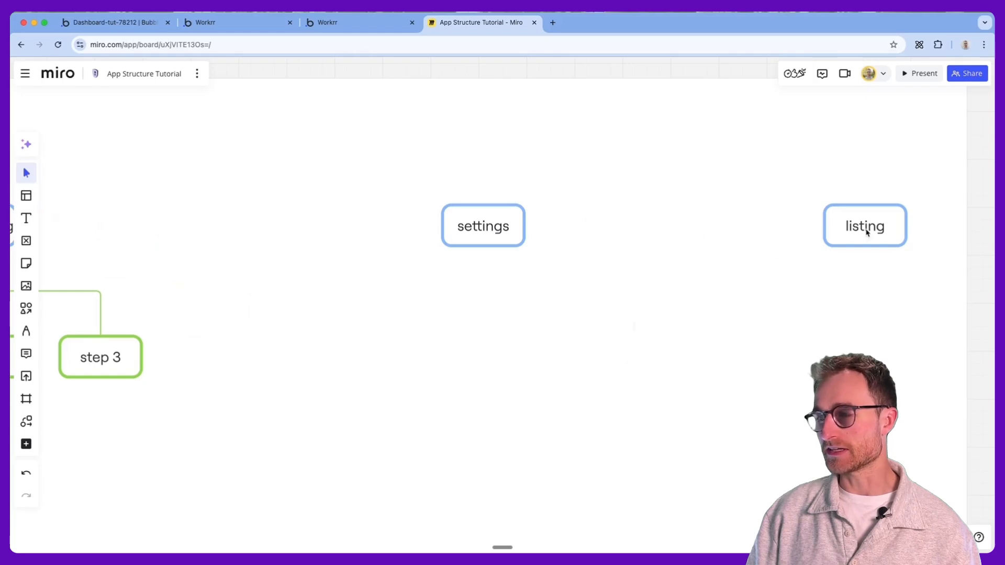
Step: Inspect the listing page on the map, and open the SEO Specialist job listing from All jobs in Workrr
scroll(834, 227, right, 8)
scroll(644, 218, up, 3)
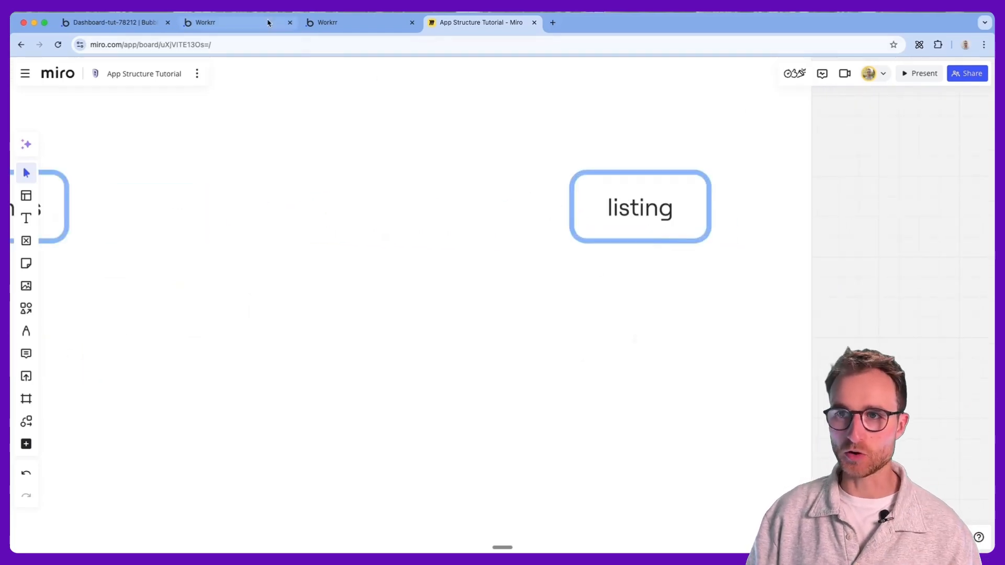
click(235, 22)
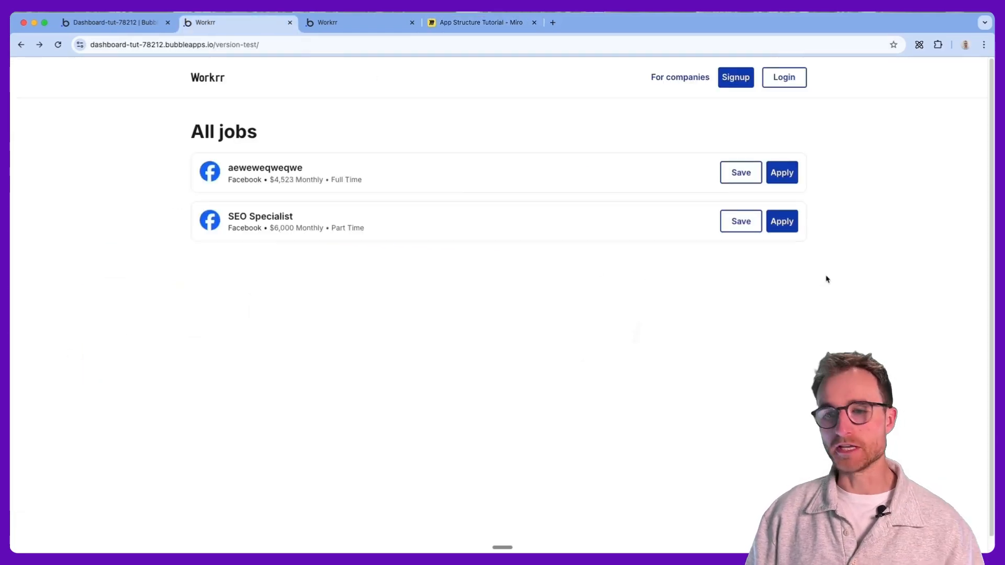
click(782, 223)
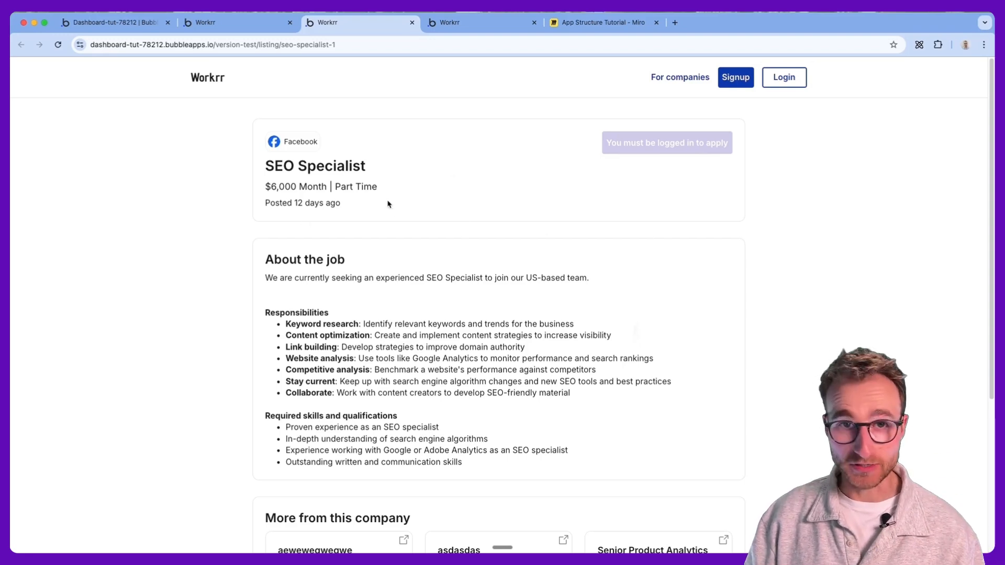
Step: Switch to the Miro board and examine the dashboard page with its Jobs, Applications and Settings views
click(603, 22)
scroll(610, 327, left, 9)
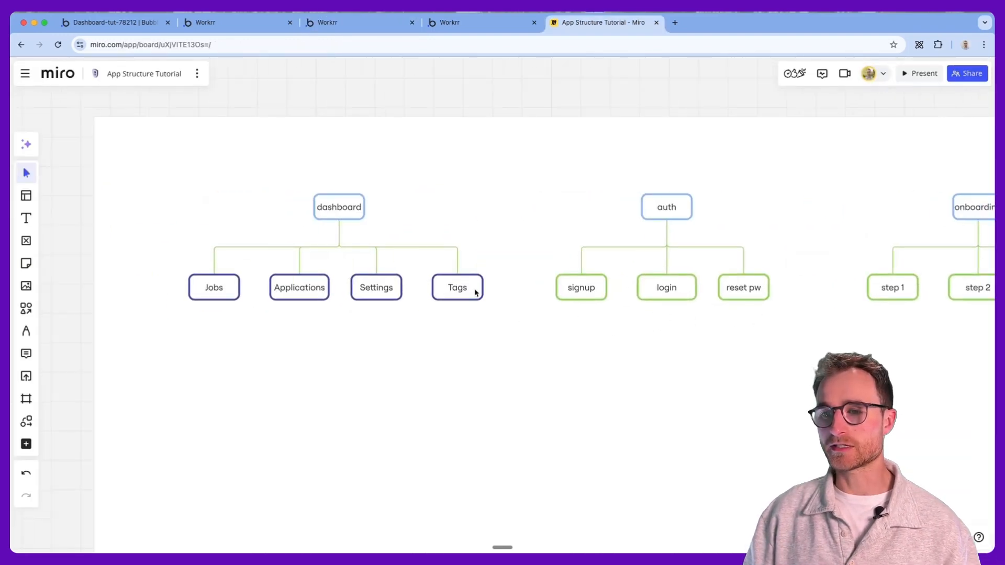
scroll(438, 253, up, 5)
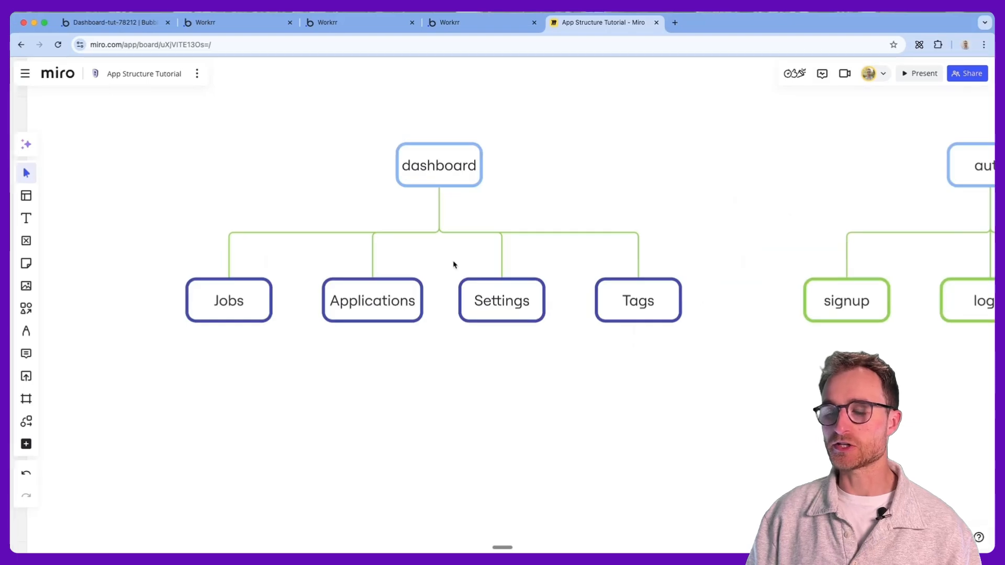
click(237, 306)
click(355, 307)
click(510, 309)
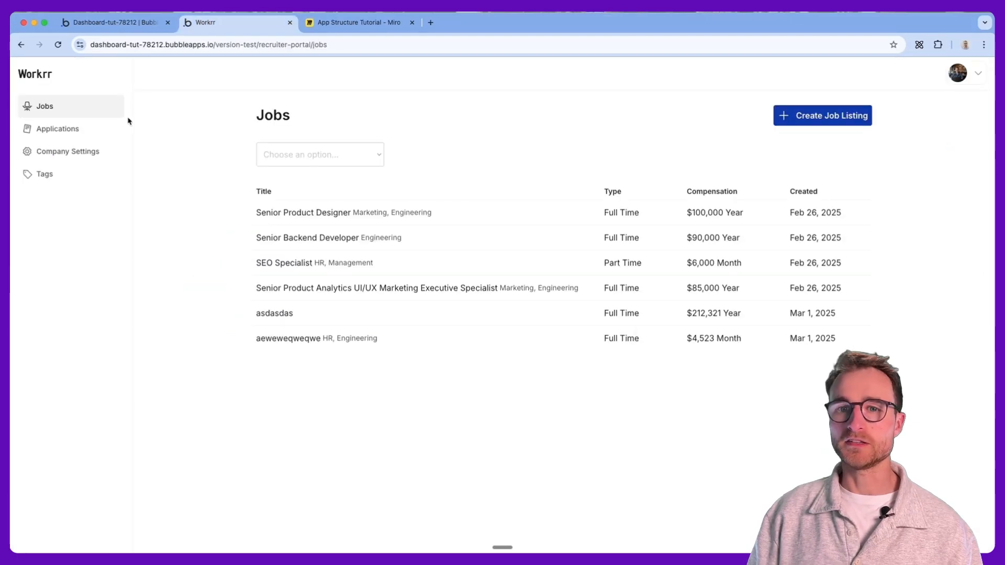
Step: View the recruiter portal's Applications and Company Settings, and inspect the candidate review for the Senior Backend Developer application
click(90, 134)
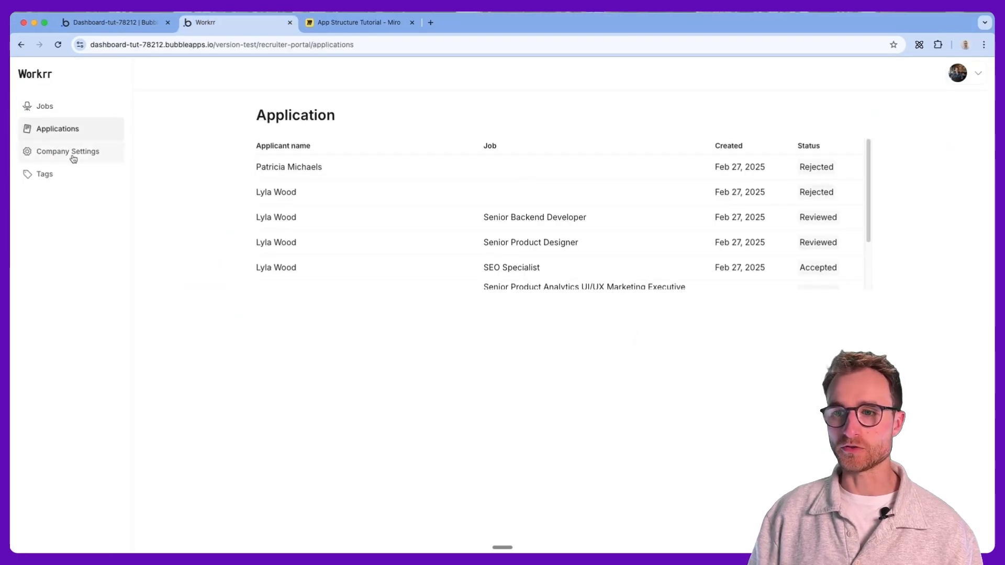
click(73, 152)
click(74, 136)
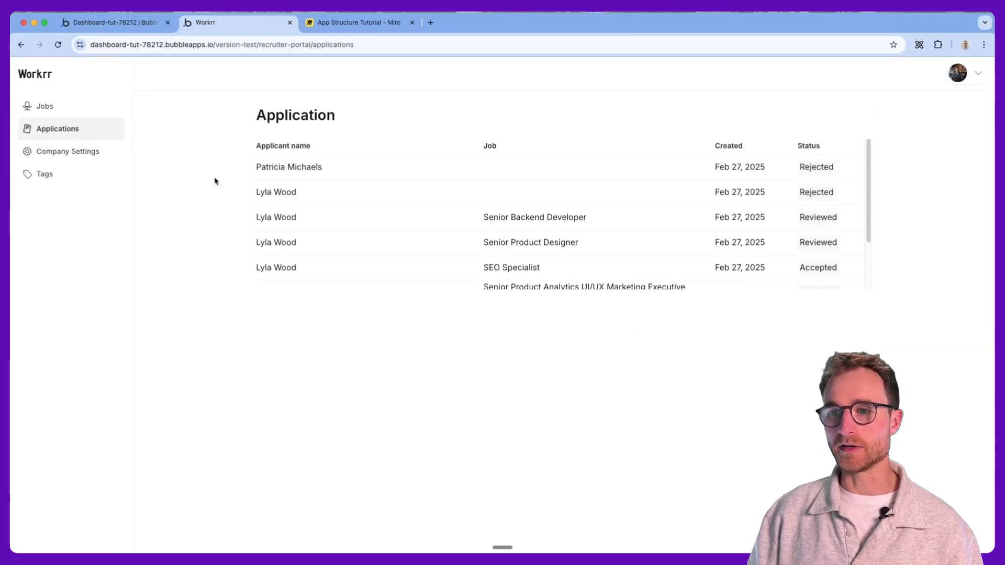
click(349, 219)
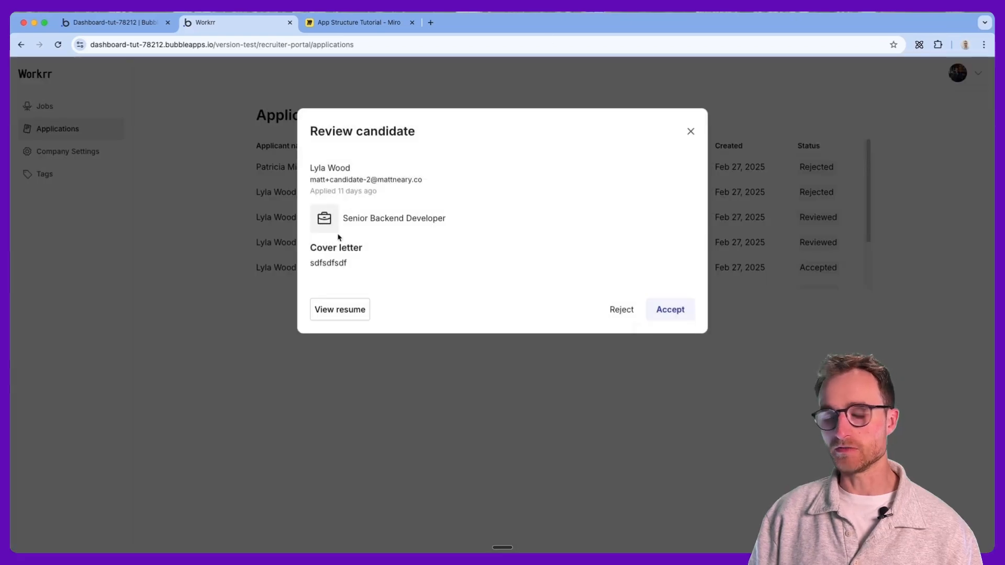
click(214, 130)
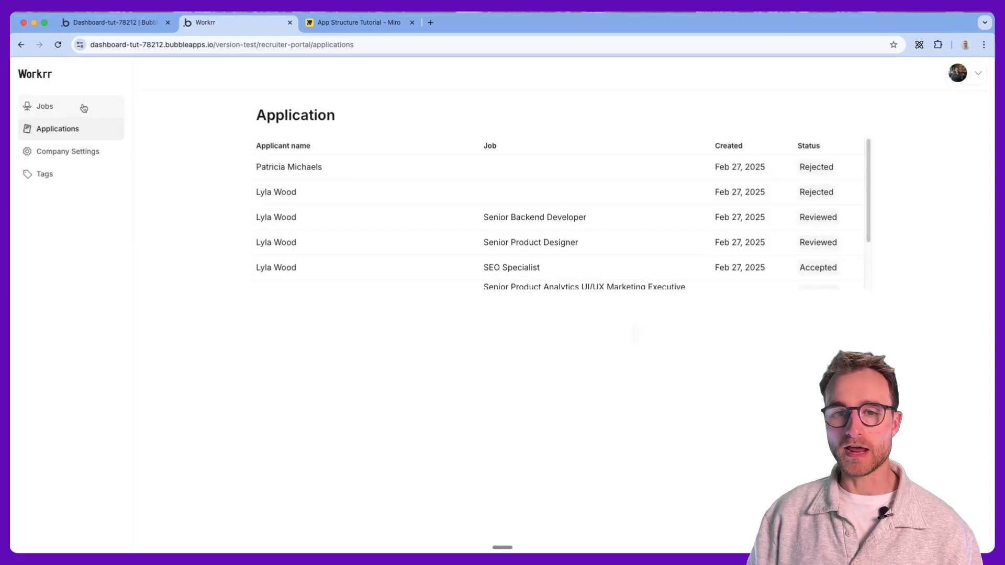
Step: Open the Senior Backend Developer job from the Jobs list and inspect its applicant's review details
click(83, 106)
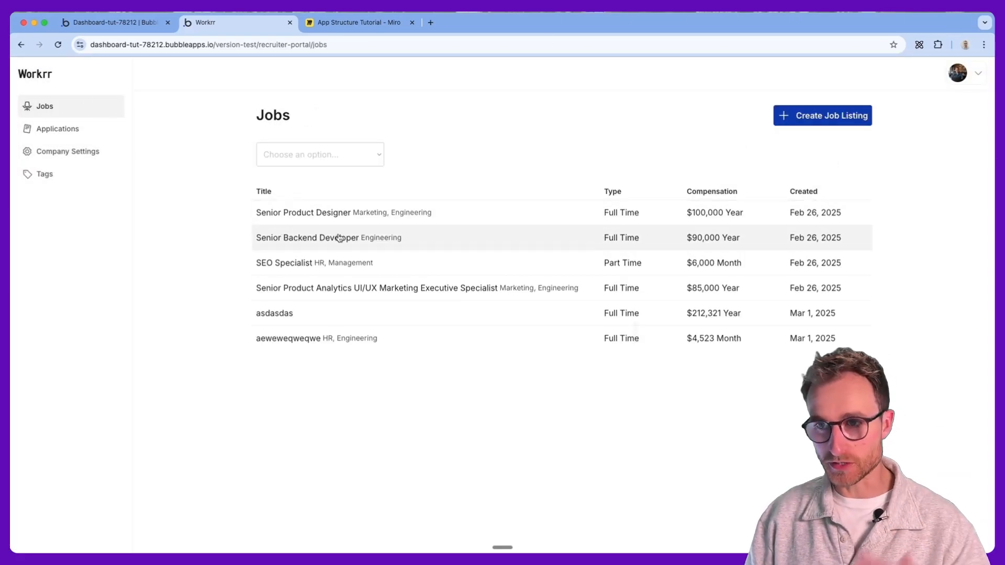
click(348, 243)
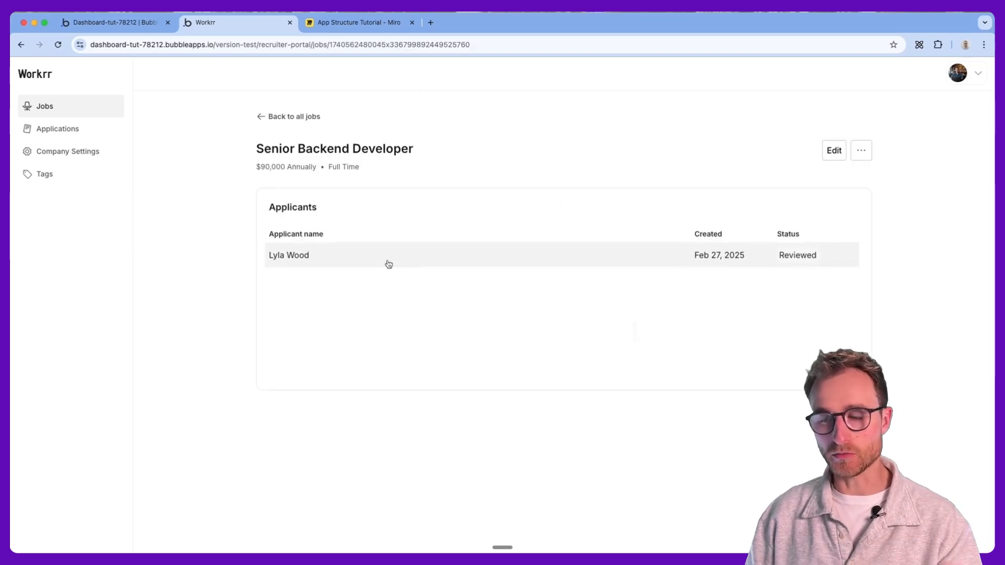
click(369, 251)
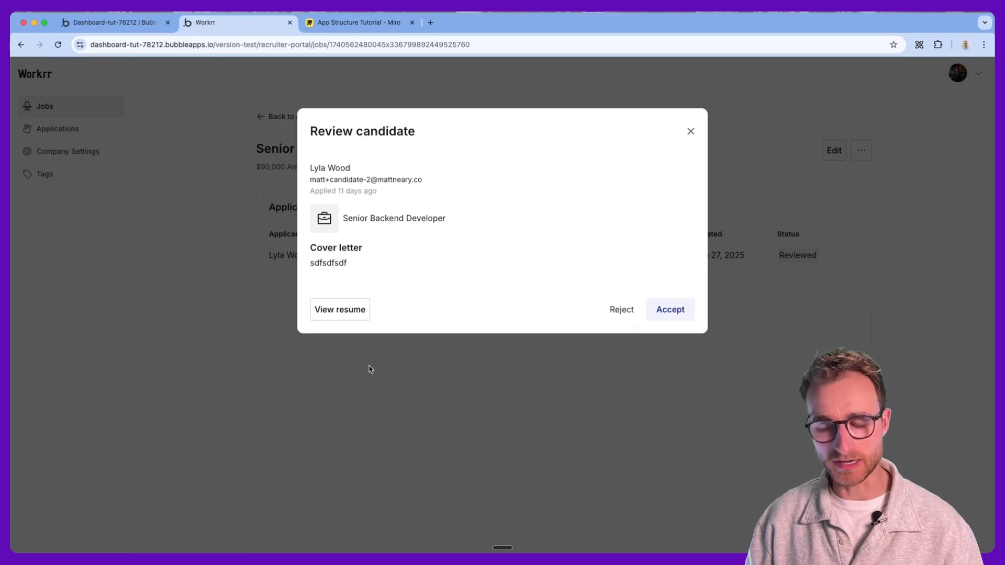
Step: Examine the auth page's branches in Miro, and go from the Workrr sign-up form to the login form
key(ctrl+Tab)
scroll(511, 267, up, 5)
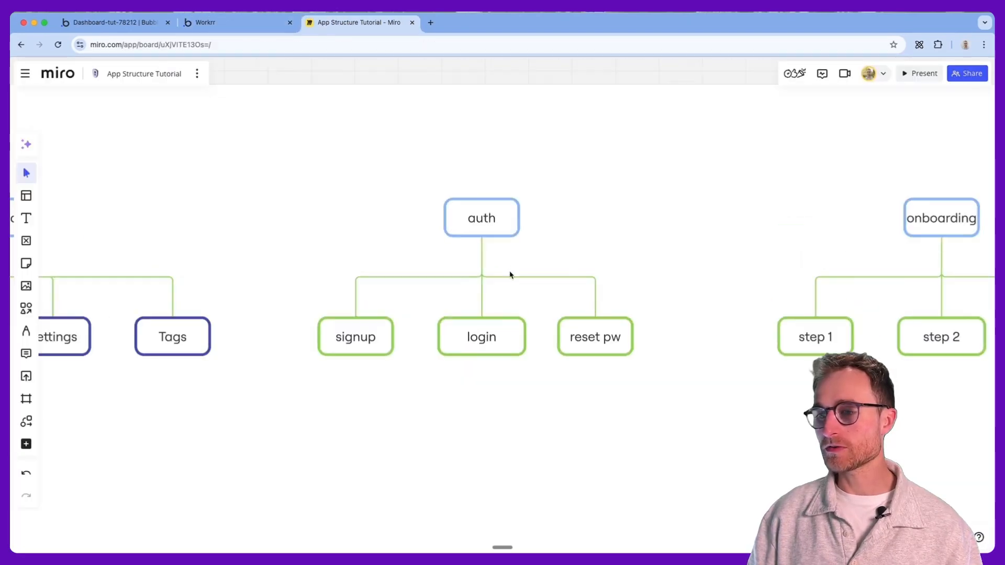
scroll(424, 290, up, 2)
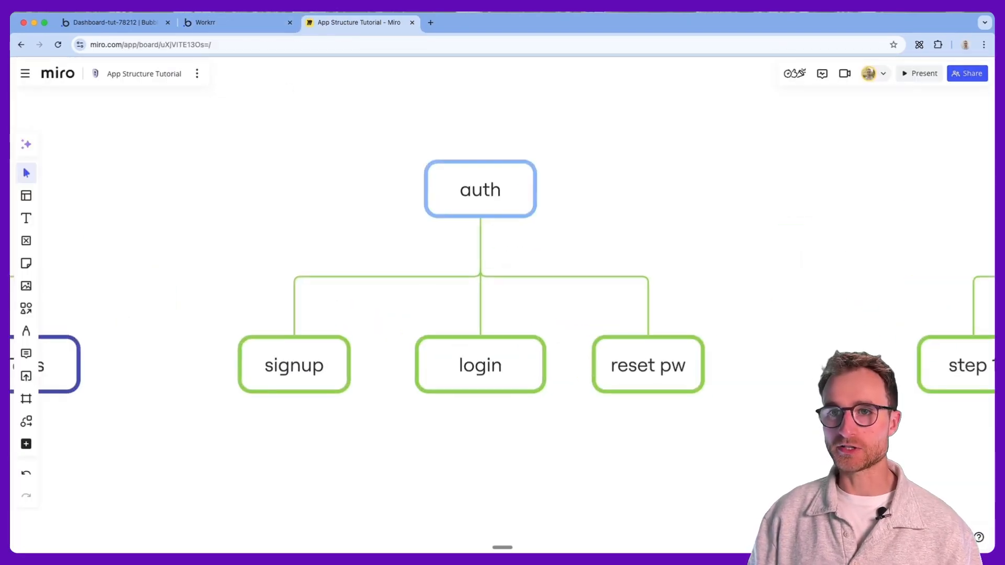
key(ctrl+shift+Tab)
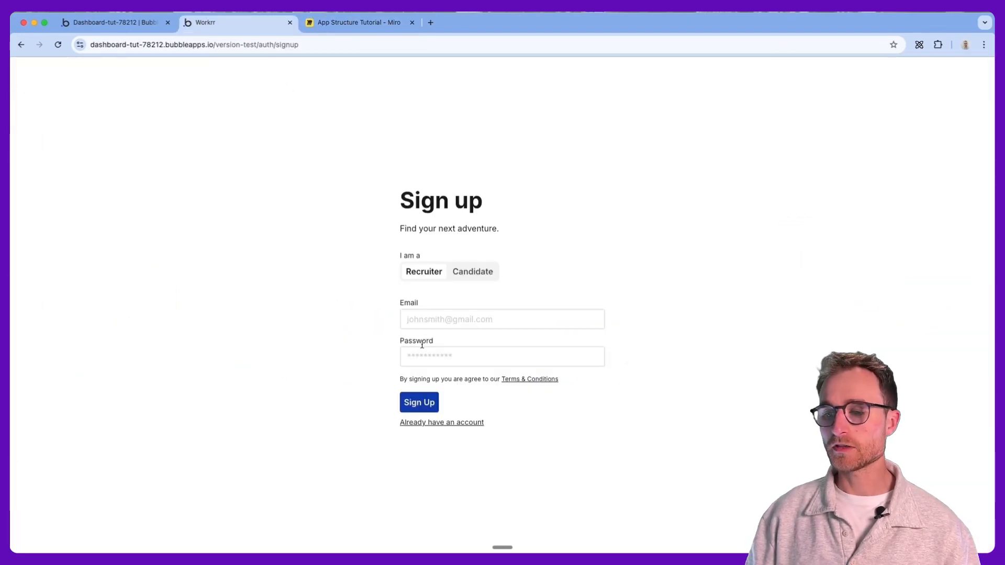
click(450, 426)
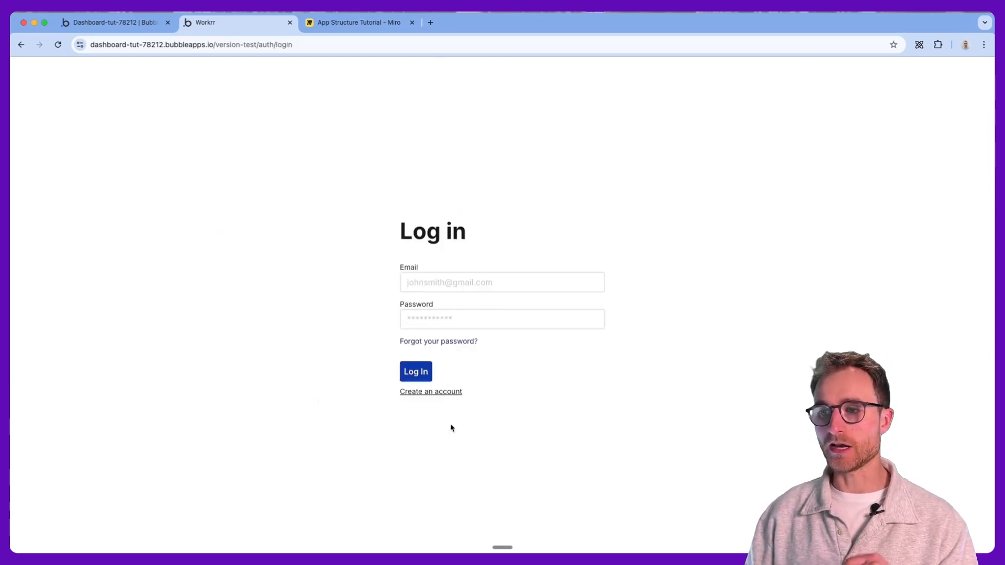
Step: Open the forgot-password view from the login form, and return to the sign-up form
click(457, 343)
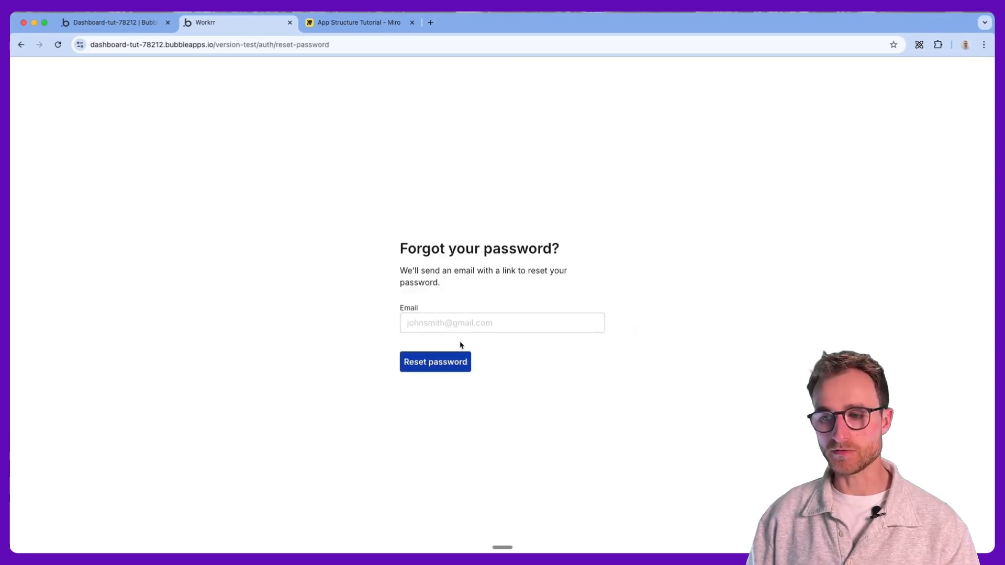
click(22, 45)
click(22, 45)
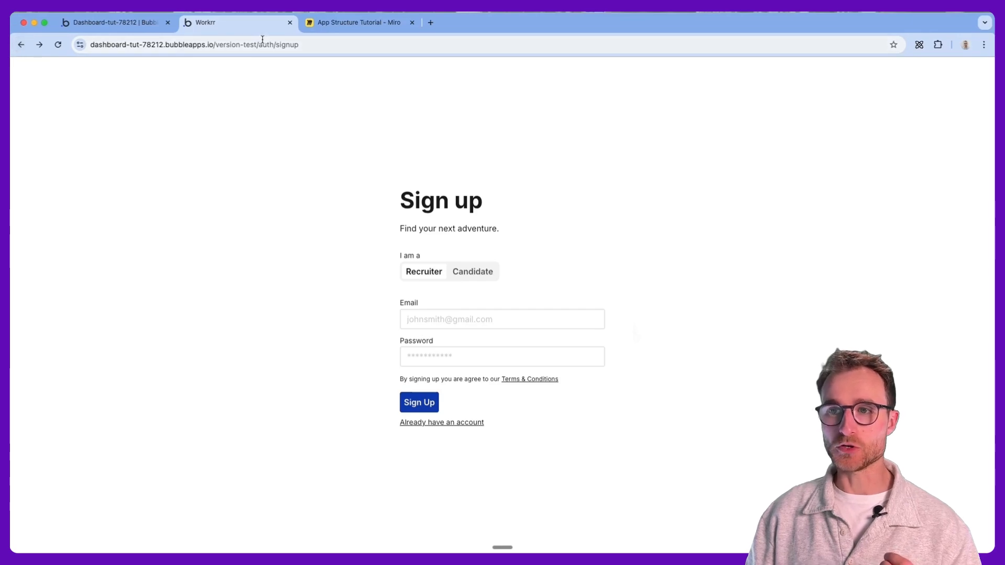
Step: Examine the auth page name and the signup path segment in the sign-up form's URL
drag(260, 44, 339, 47)
click(337, 47)
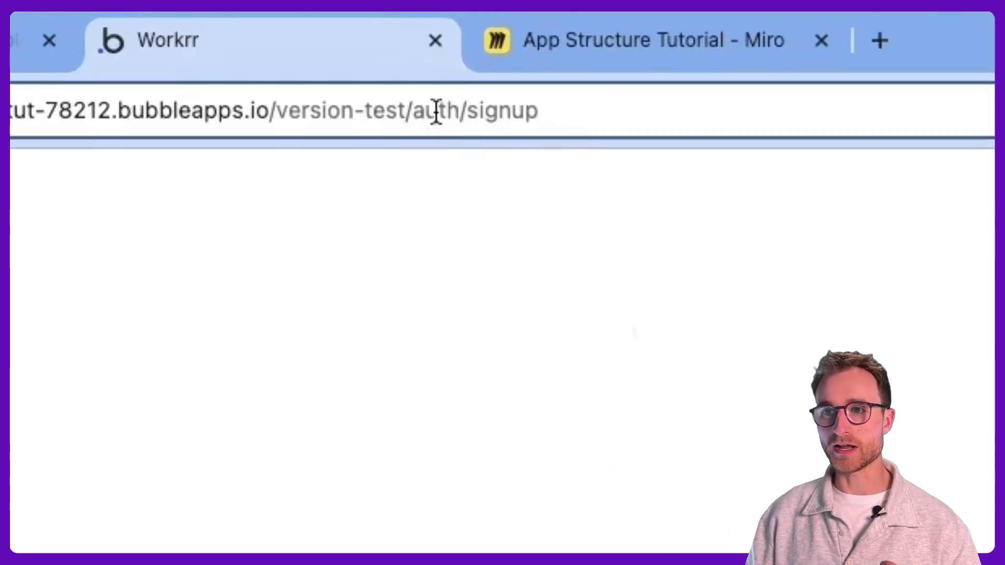
double_click(444, 113)
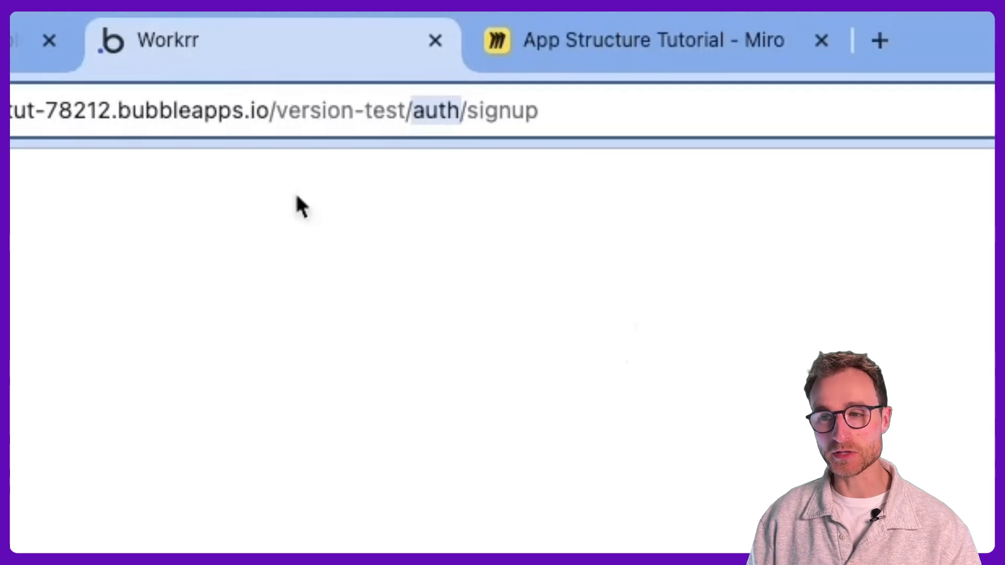
double_click(496, 111)
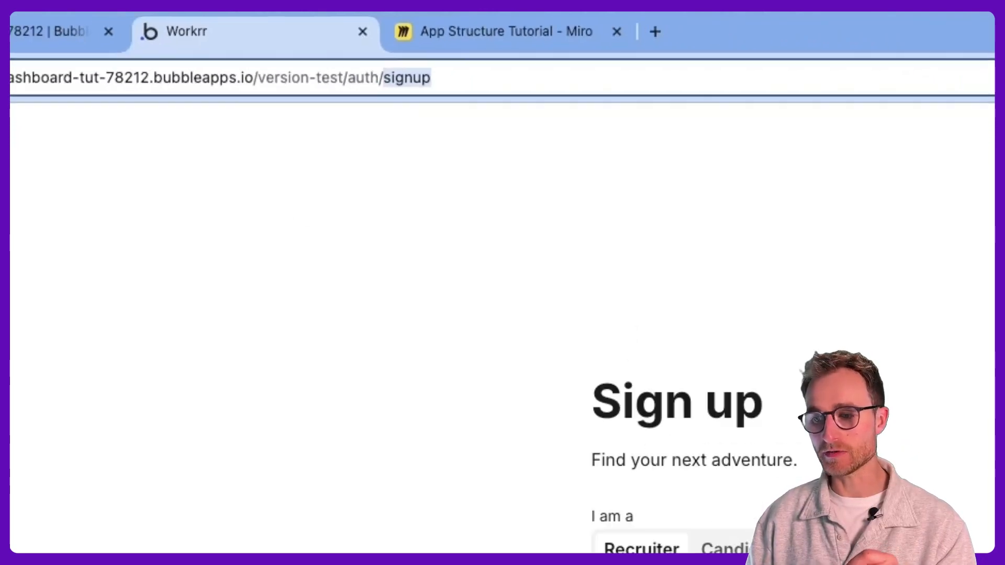
Step: Go to the login form and replace the login segment of its URL with reset-password
click(458, 428)
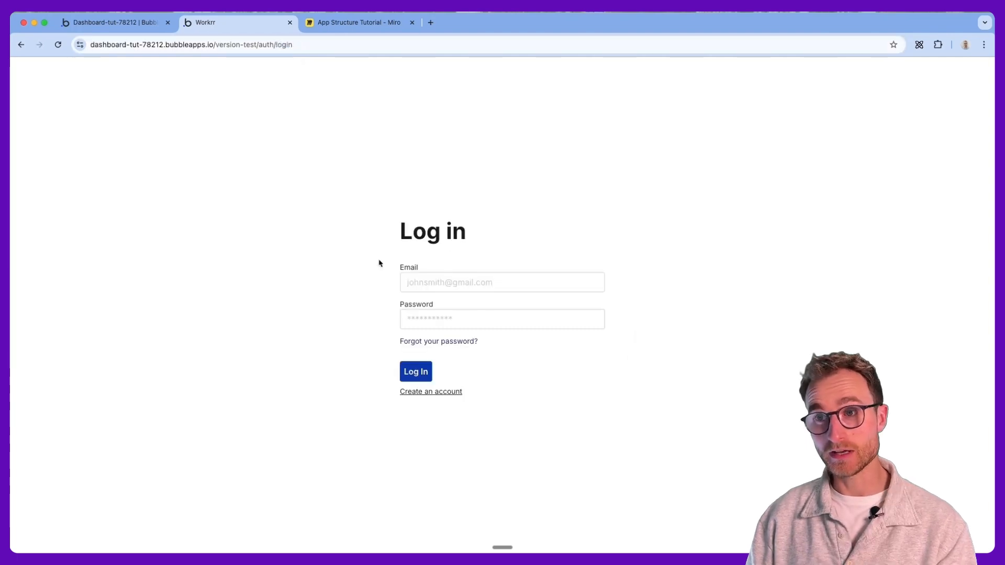
double_click(344, 99)
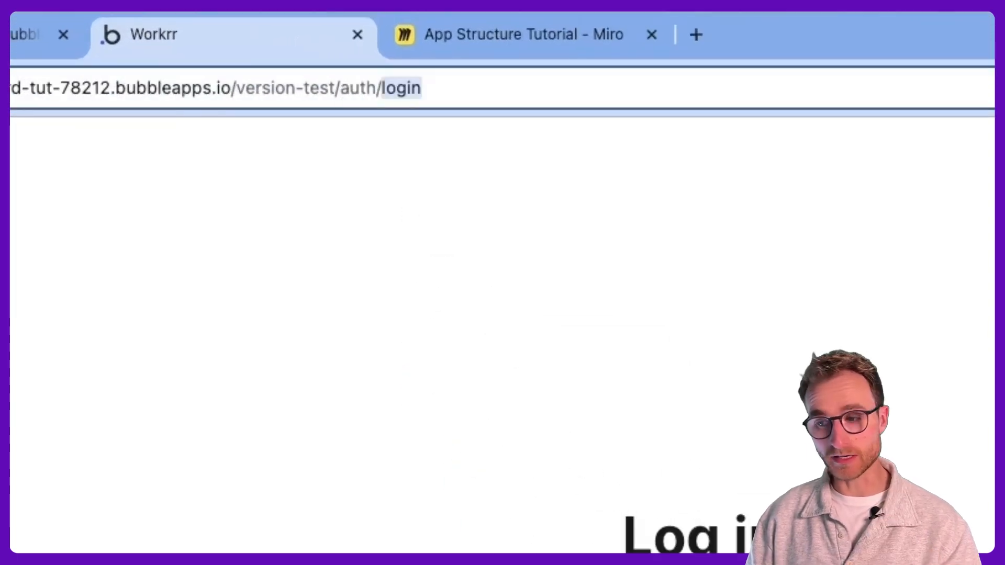
text(reset-password)
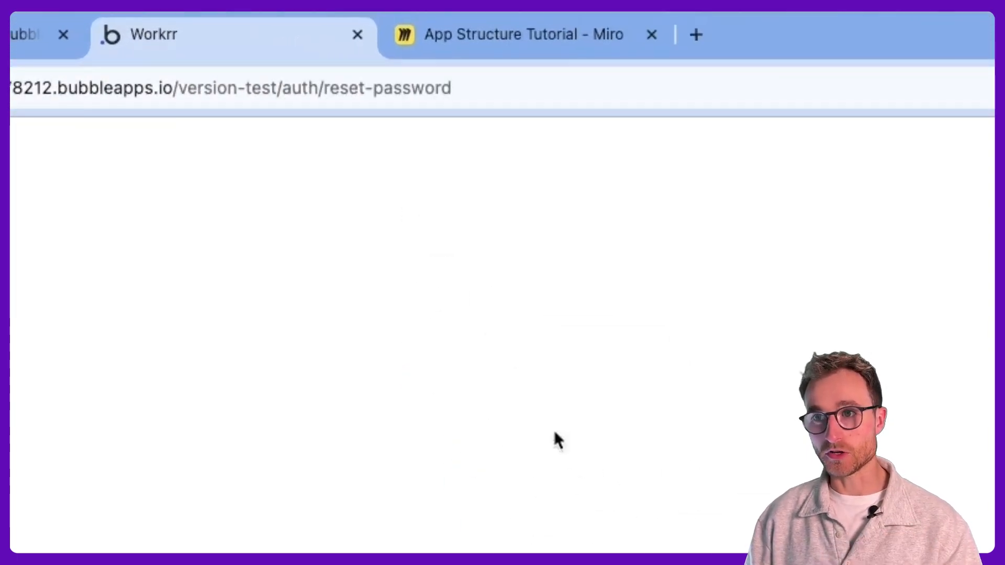
drag(439, 85, 334, 89)
click(361, 172)
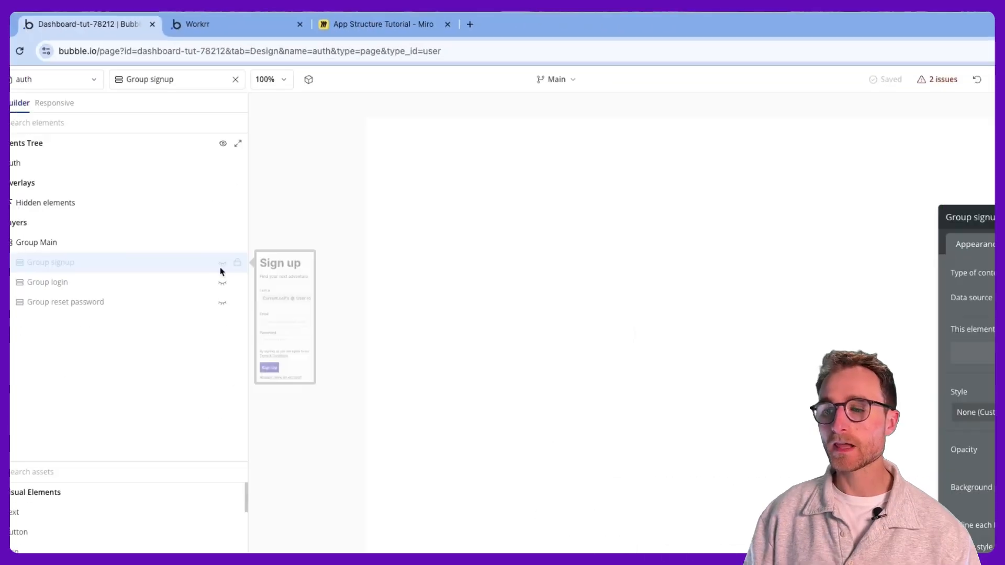
Step: Switch to the Bubble editor and preview Group signup, Group login and Group reset password inside Group Main in turn, hiding each again
click(180, 211)
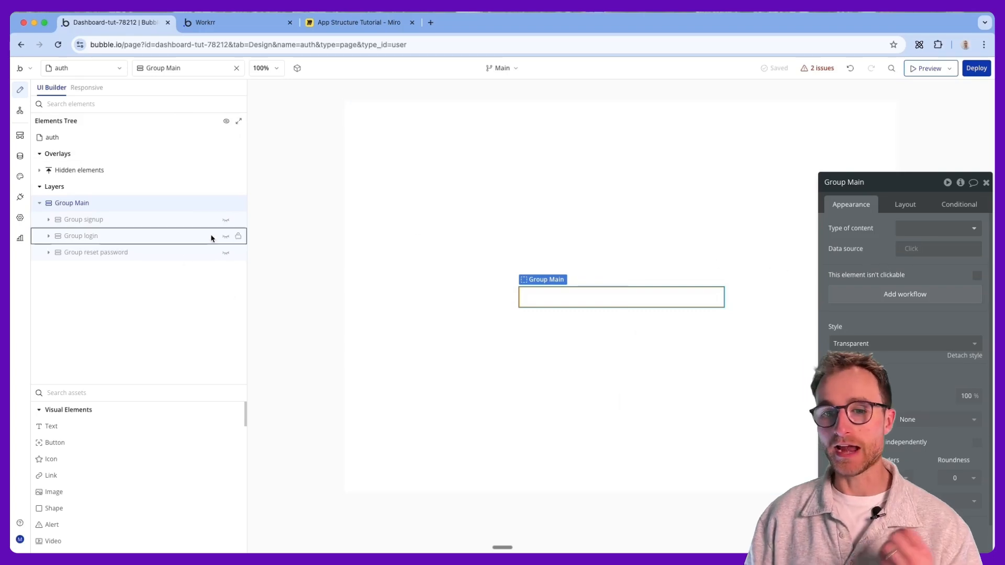
click(225, 220)
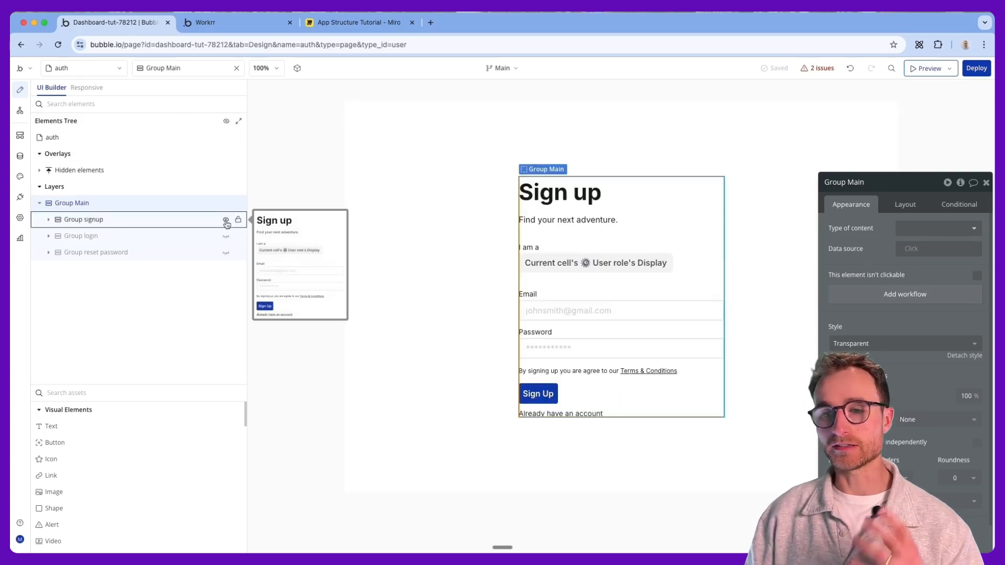
click(225, 220)
click(226, 236)
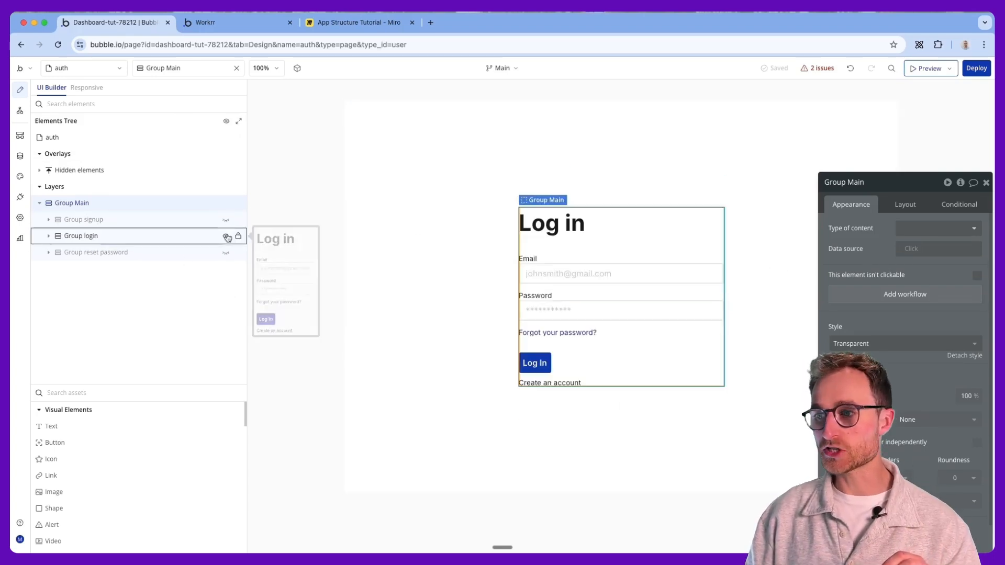
click(226, 236)
click(226, 253)
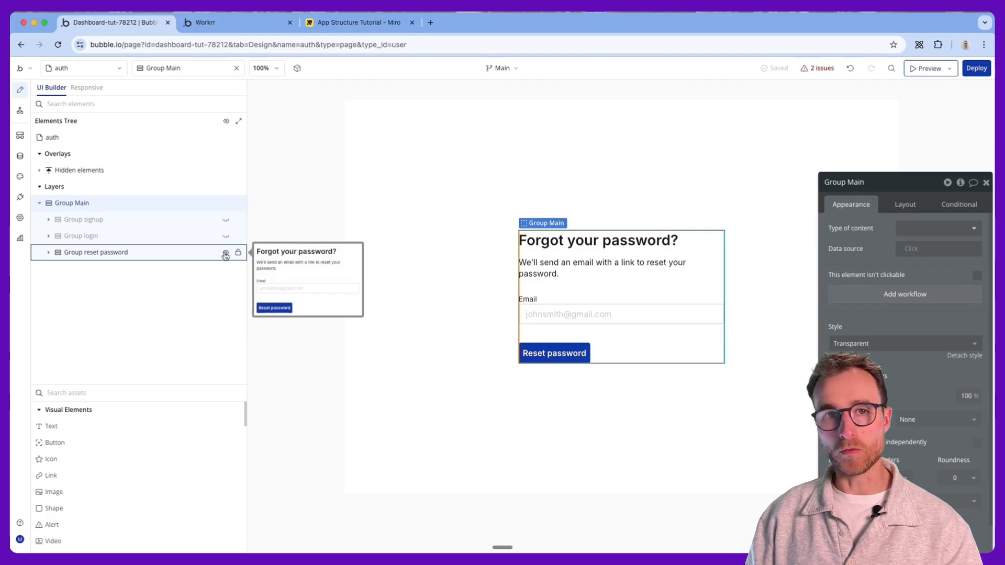
click(225, 253)
Step: Inspect Group signup's layout and its visibility condition based on the path from the page URL
click(193, 220)
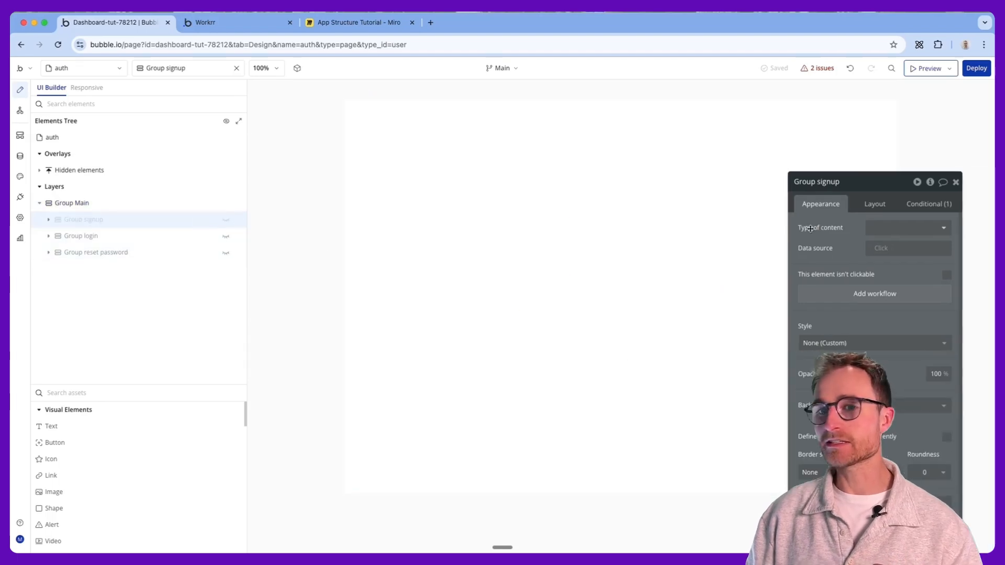
drag(810, 229, 301, 229)
click(366, 204)
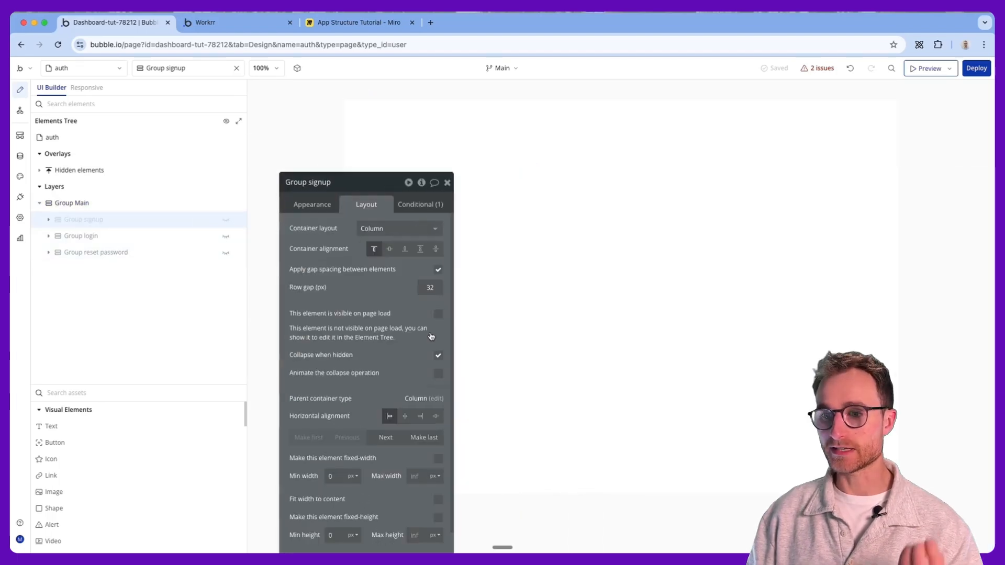
click(426, 208)
drag(357, 254, 445, 276)
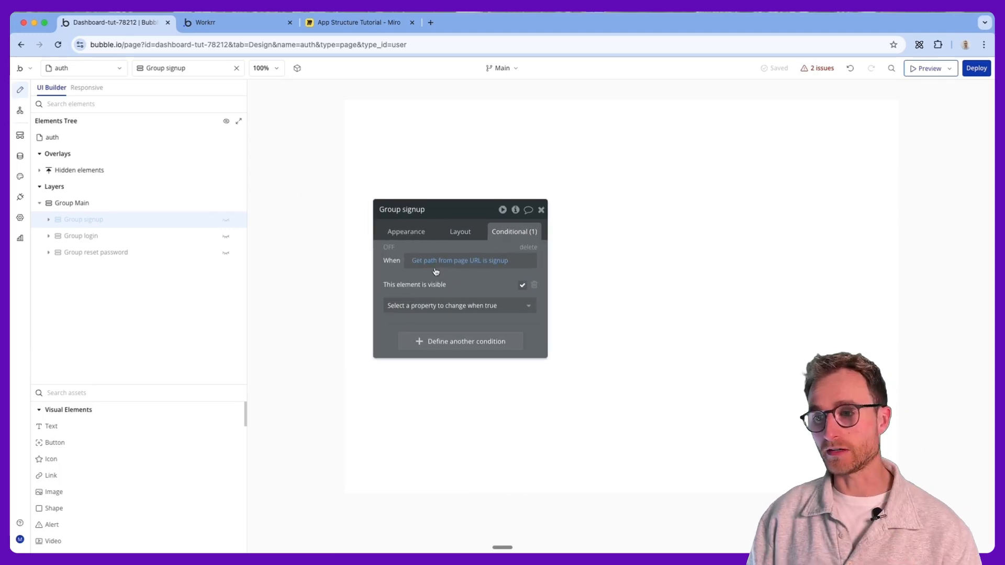
click(435, 268)
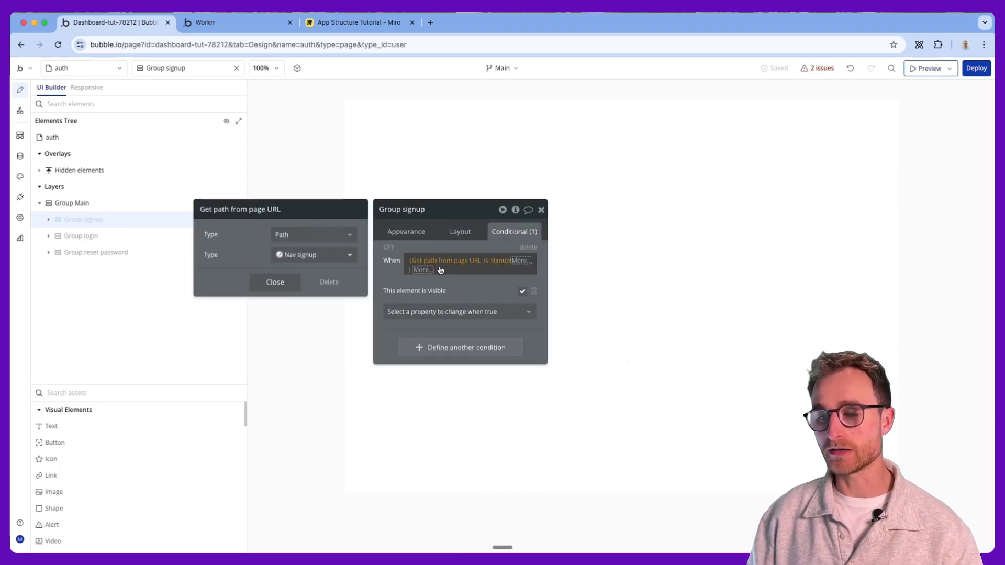
Step: Switch back to the live Workrr app and examine the auth and reset-password segments of the URL
click(251, 24)
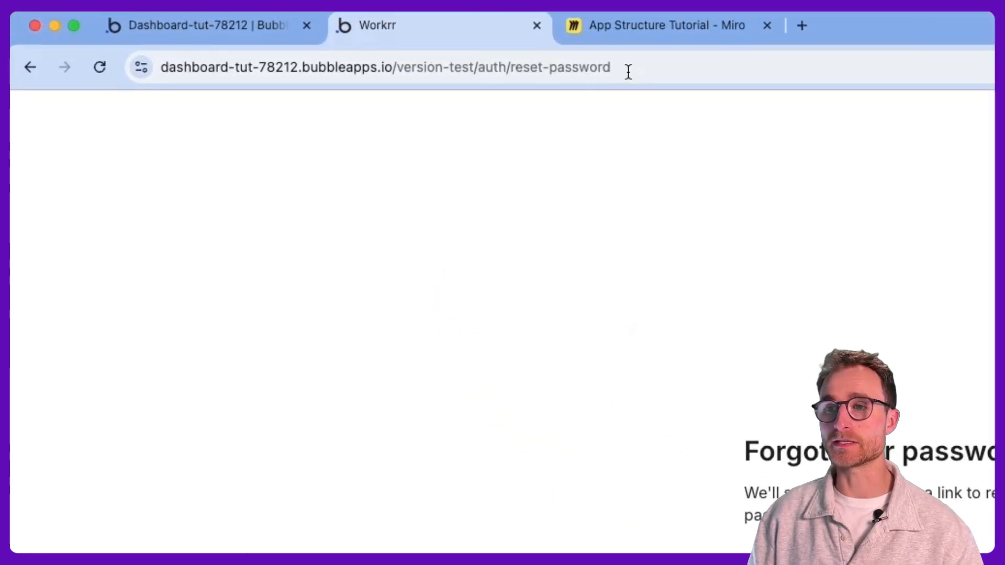
drag(337, 46, 308, 42)
drag(572, 61, 507, 62)
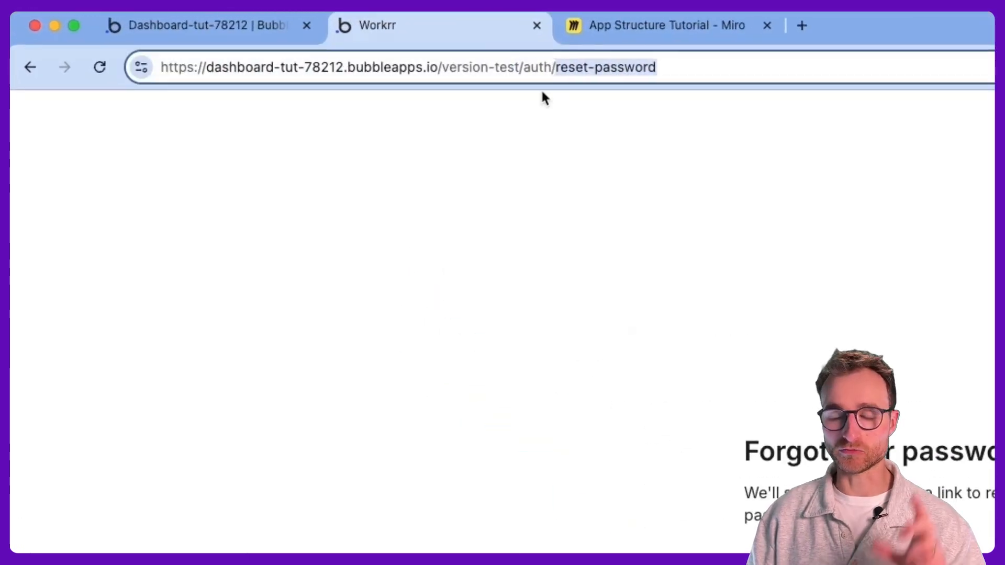
double_click(547, 68)
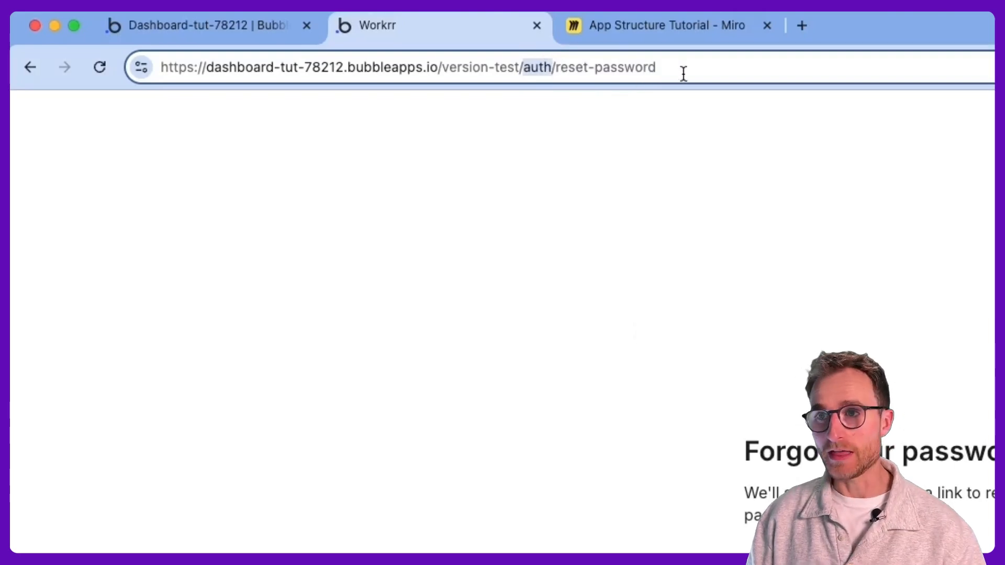
triple_click(551, 79)
drag(551, 79, 558, 74)
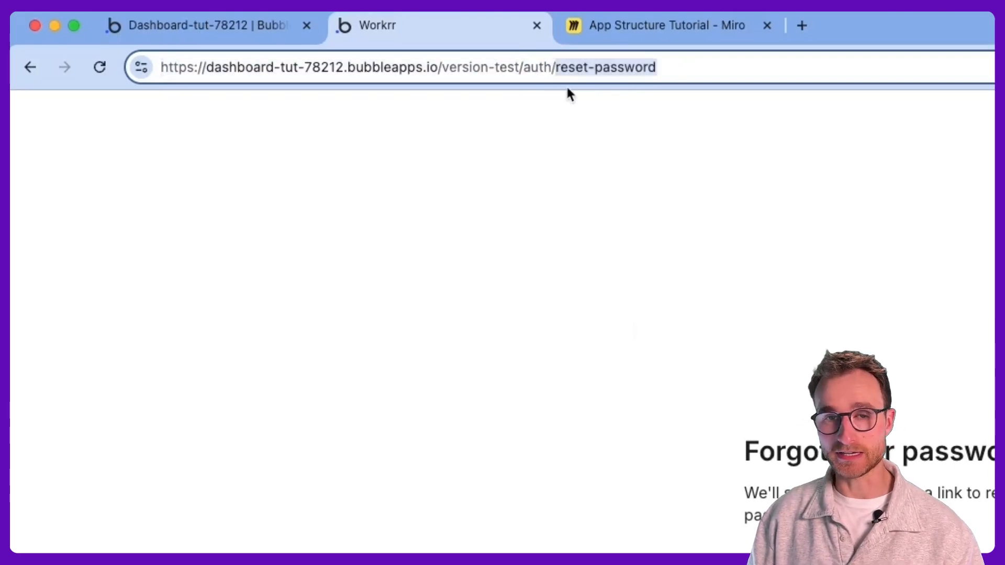
Step: Load the auth page with the URL path changed to login, and with it changed to signup
click(602, 69)
drag(680, 61, 561, 62)
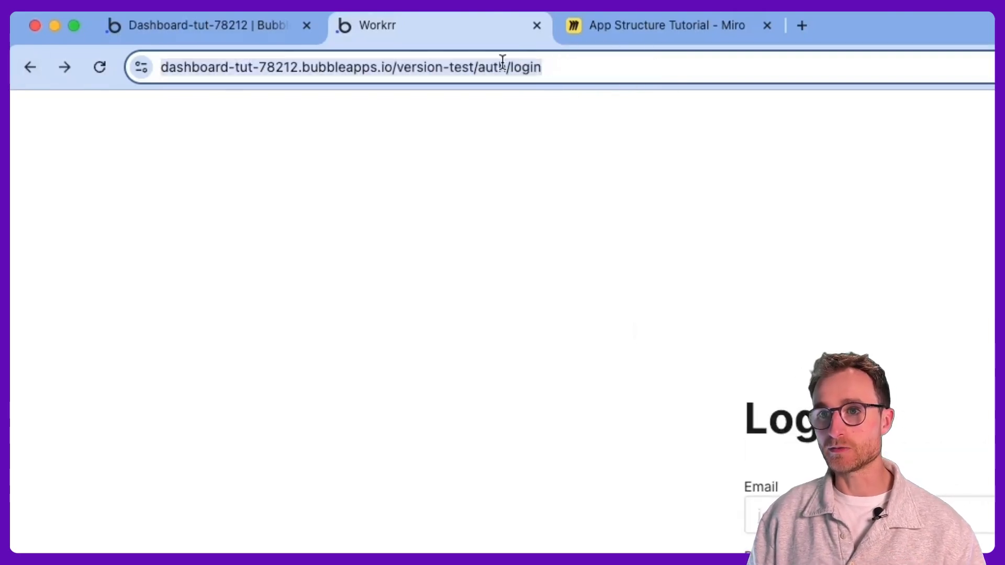
double_click(519, 67)
double_click(567, 66)
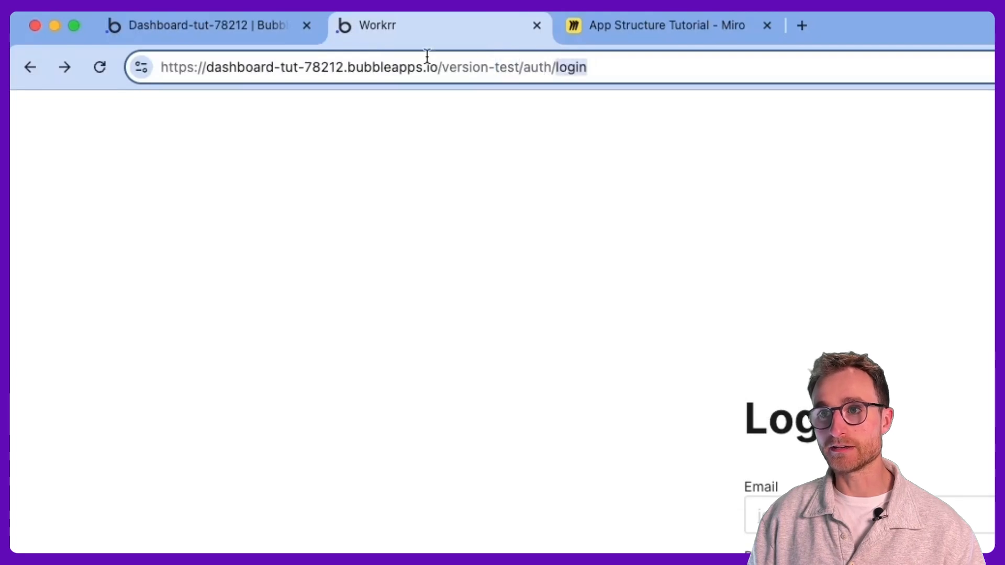
text(signup)
key(Return)
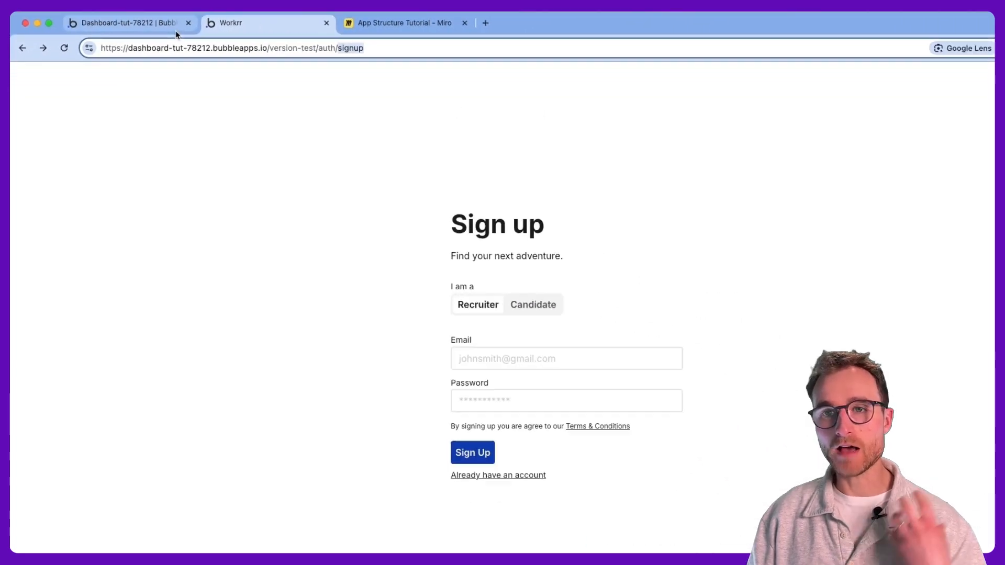
Step: Return to the Bubble editor and examine the Nav option sets in the app's data section
click(262, 25)
click(20, 156)
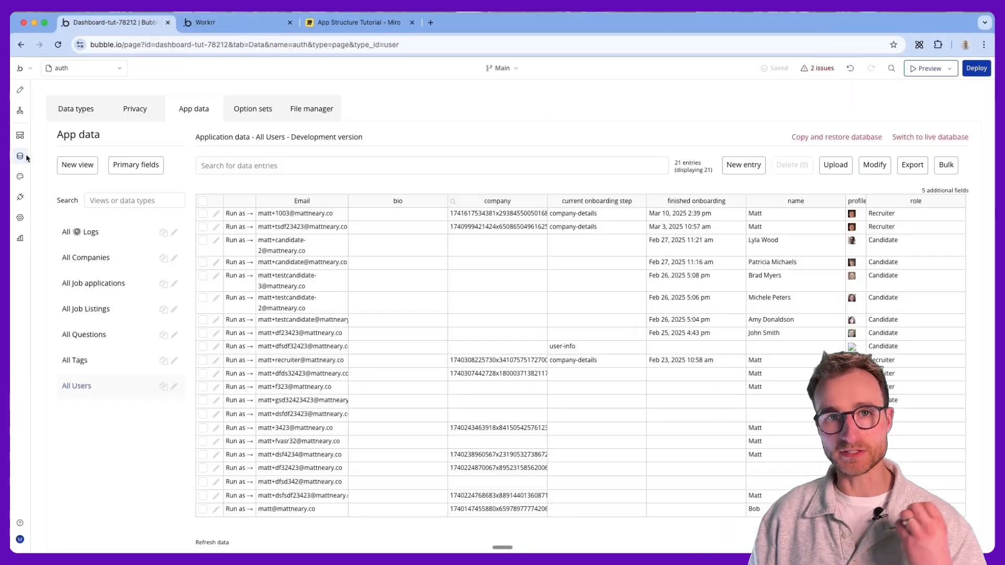
click(251, 107)
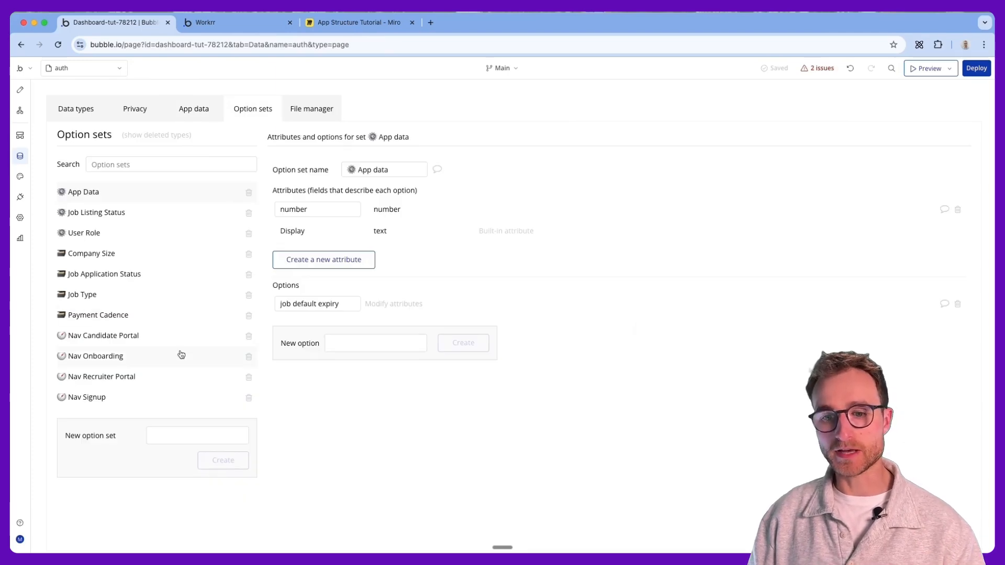
scroll(132, 361, up, 5)
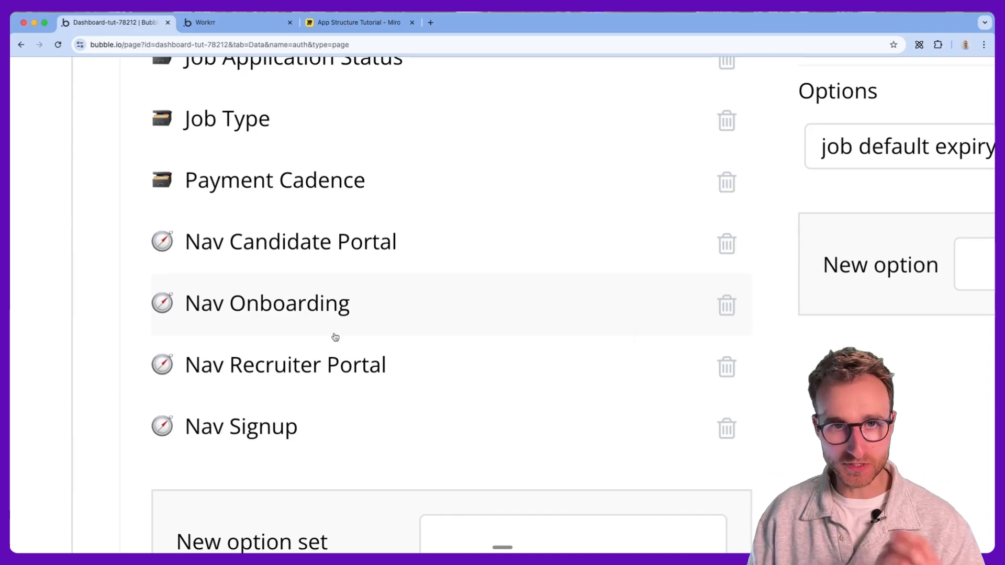
Step: Switch to the Miro board and examine the dashboard branch with its Jobs, Applications, Settings and Tags views
click(339, 25)
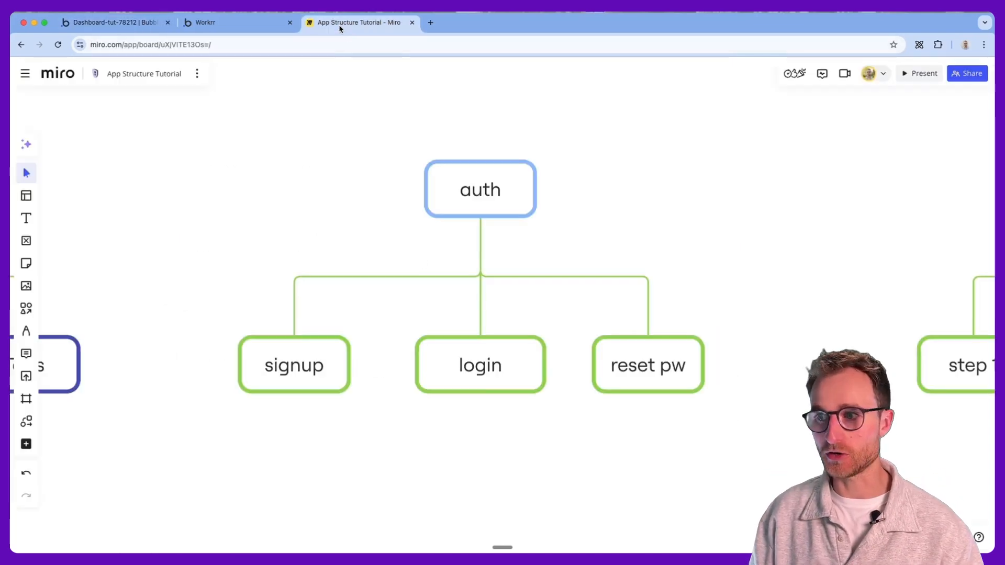
scroll(496, 450, down, 1)
drag(753, 460, 207, 290)
click(230, 433)
scroll(520, 414, left, 10)
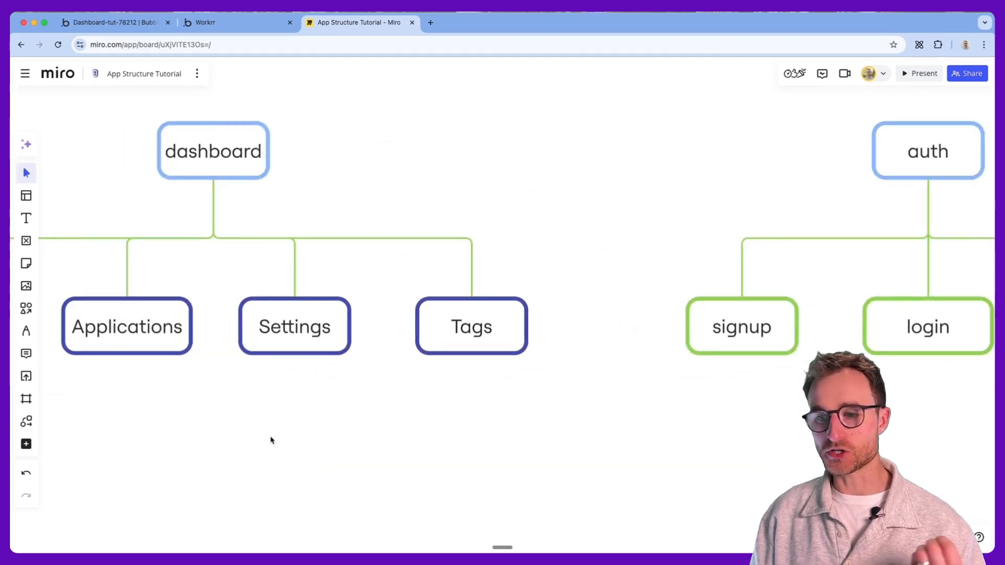
drag(730, 411, 118, 268)
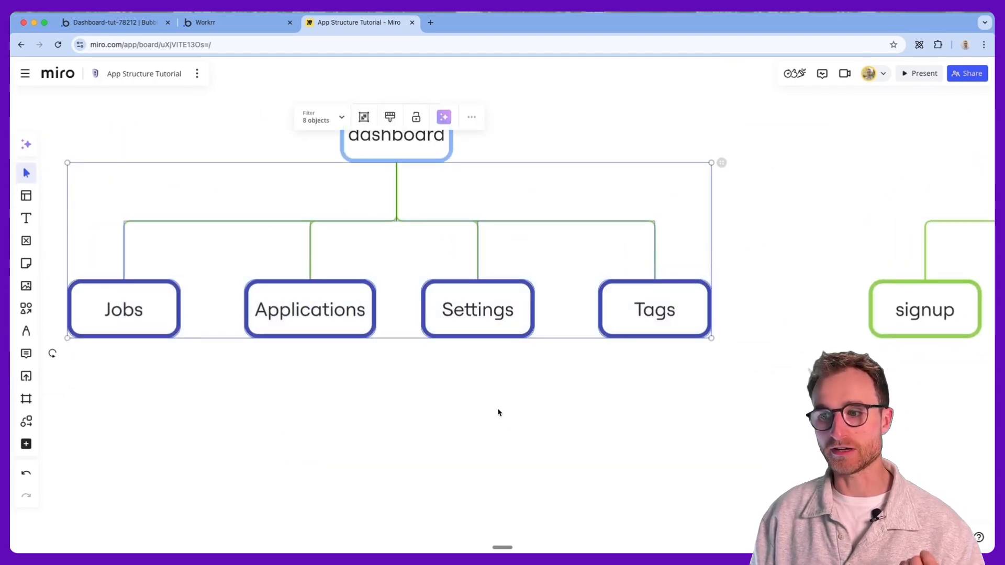
click(498, 412)
Step: Examine the onboarding branch's step 1, step 2 and step 3 boxes, and return to the auth branch
drag(741, 391, 189, 358)
drag(869, 355, 179, 374)
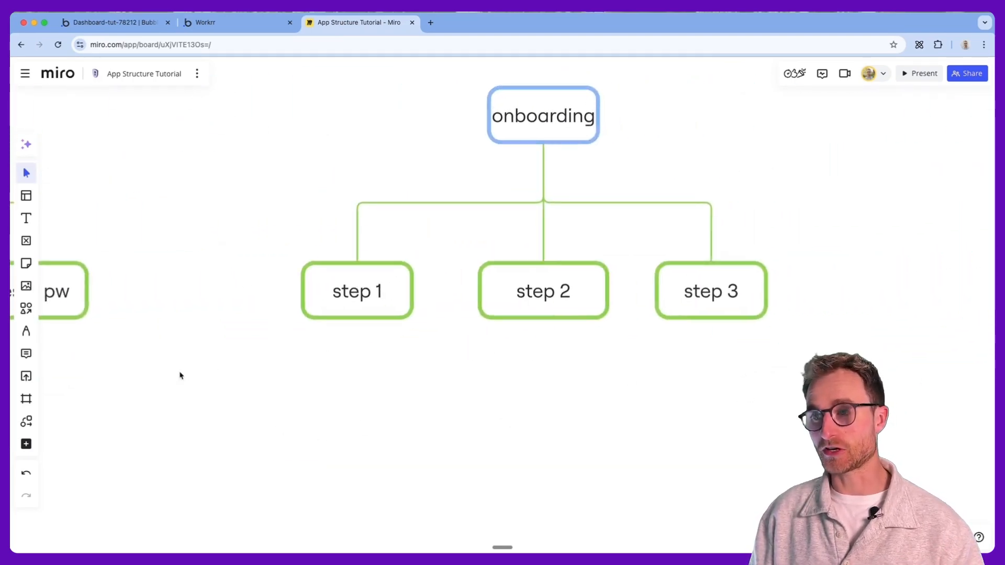
scroll(370, 386, right, 2)
drag(210, 343, 768, 289)
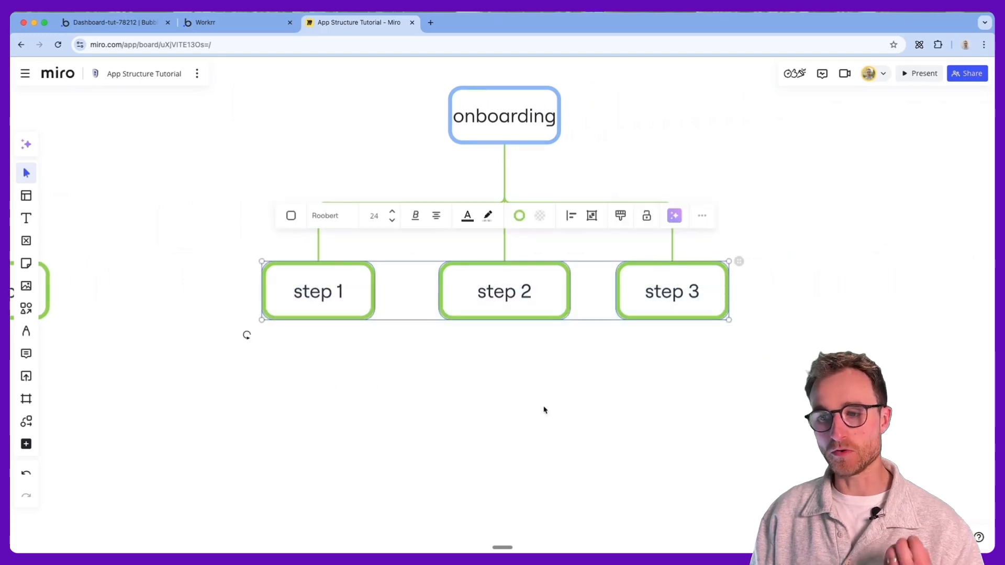
click(348, 382)
scroll(280, 377, left, 10)
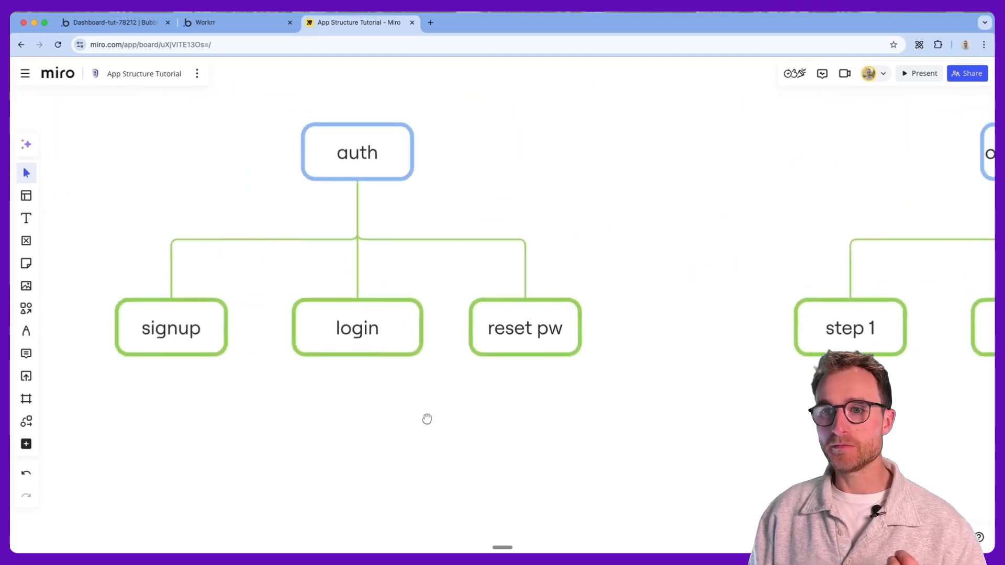
Step: Switch to the Bubble editor and open the Nav Signup option set to view its options
click(142, 23)
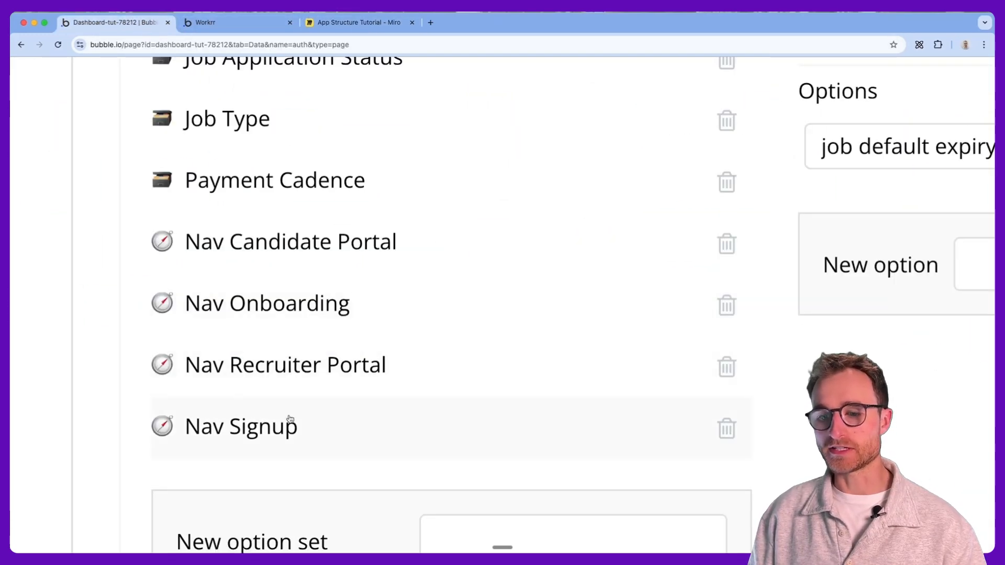
click(396, 421)
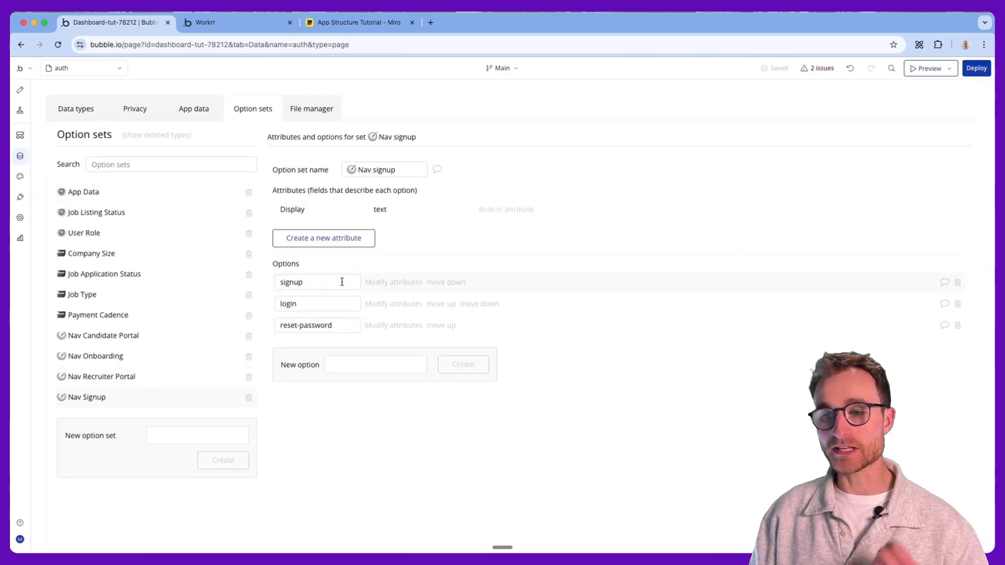
Step: Examine the signup and login options of the Nav signup set, and open Group login in the design view
drag(342, 282, 257, 280)
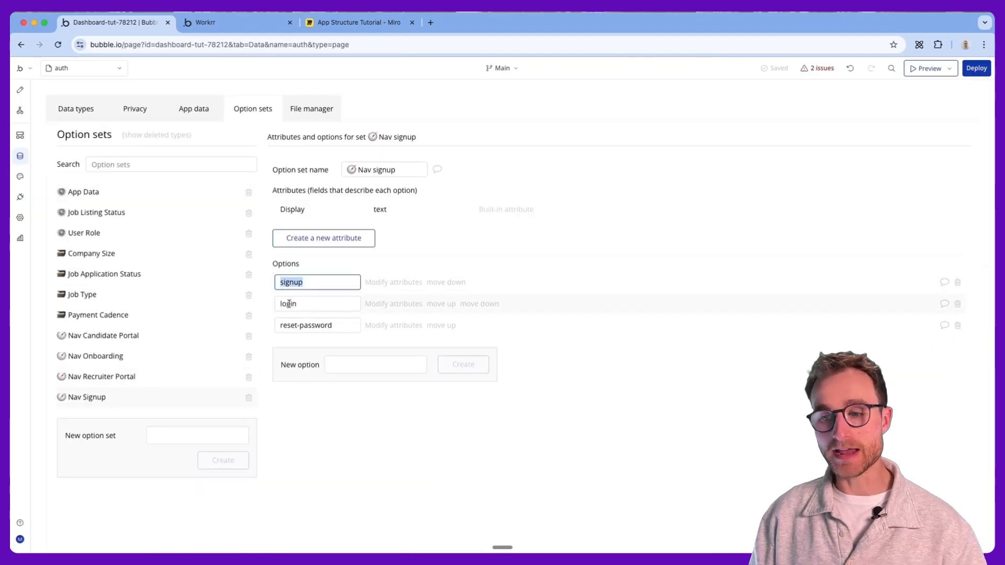
drag(306, 305, 287, 303)
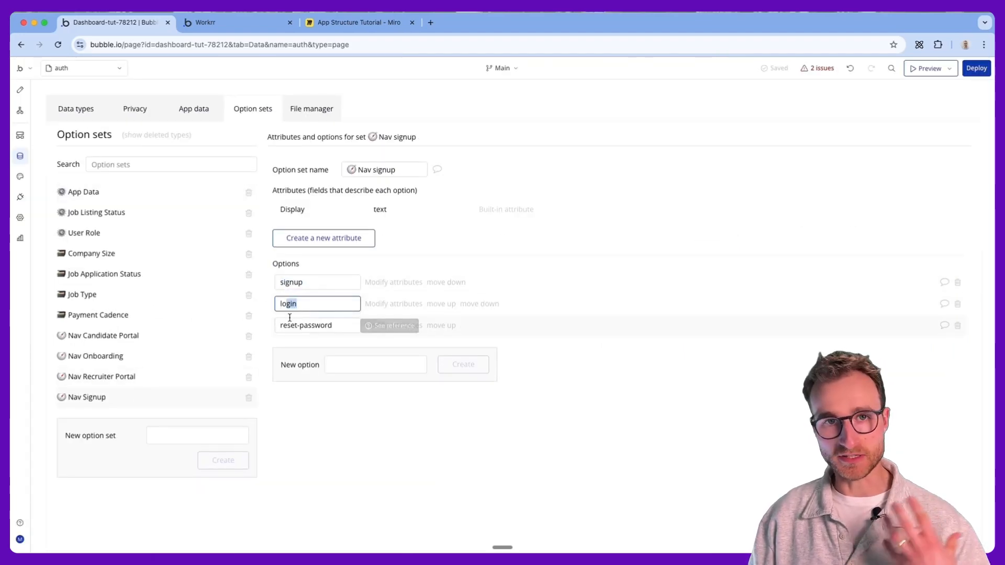
click(20, 89)
click(190, 240)
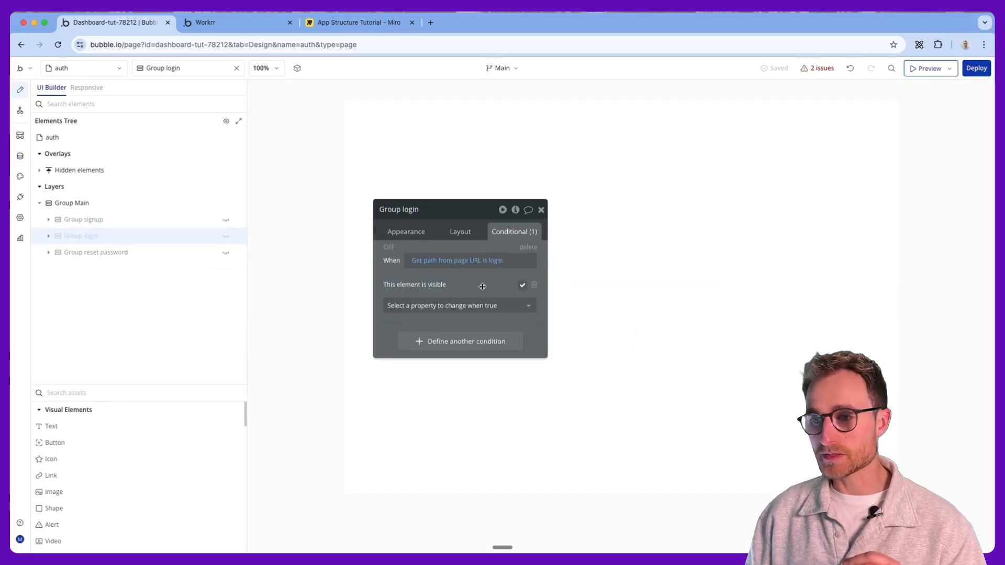
Step: Inspect Group login's visibility condition and the Nav signup options available for comparison with the URL path
drag(446, 266, 380, 230)
click(382, 230)
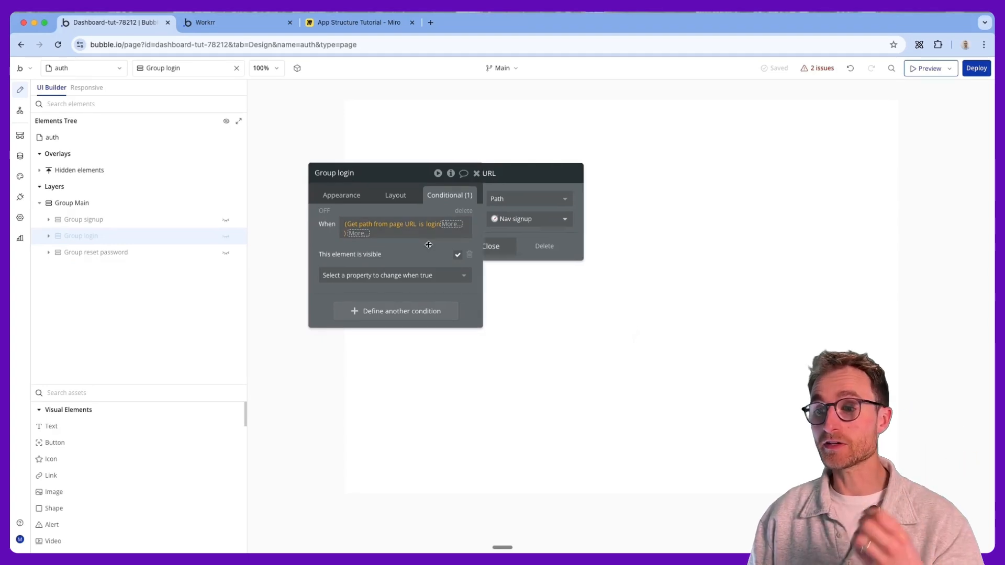
click(433, 225)
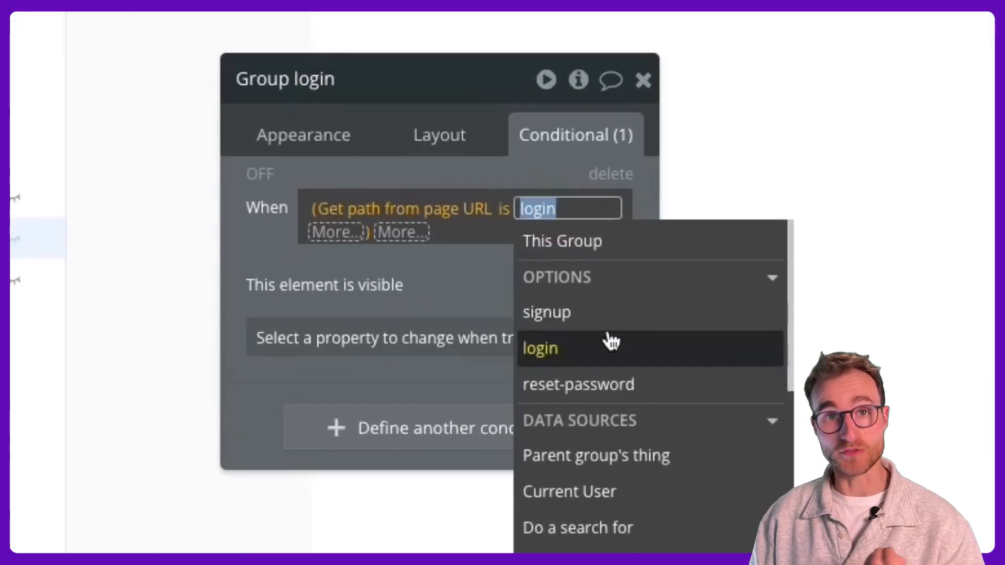
click(455, 281)
drag(456, 279, 597, 330)
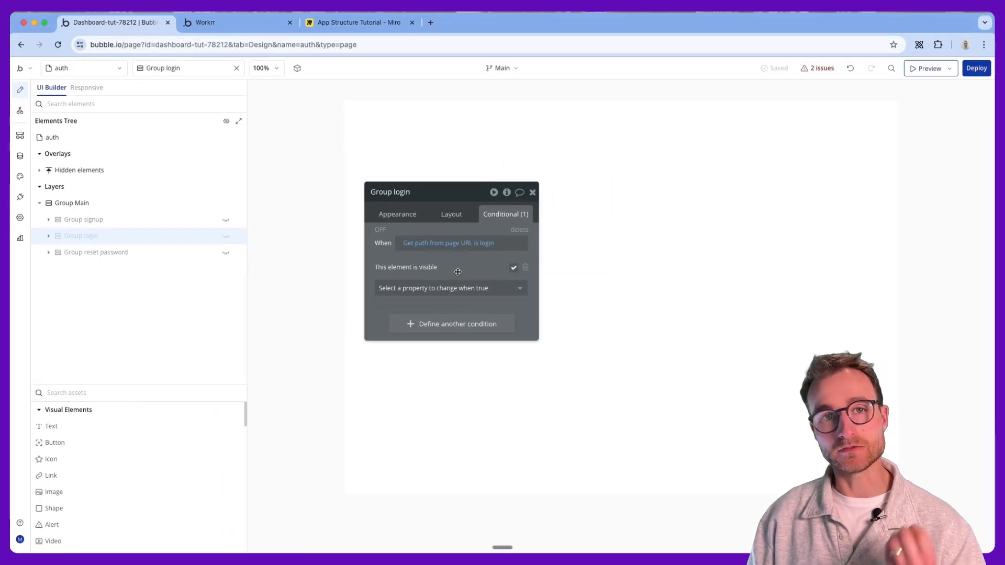
drag(492, 307, 403, 289)
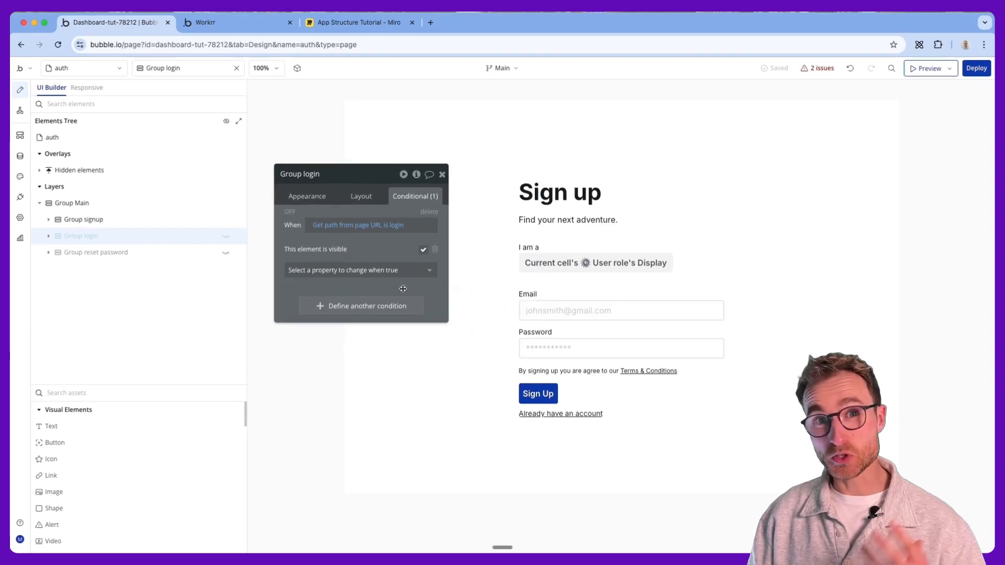
Step: Open the "Already have an account" button's workflow and examine the Data to send in its Go to page auth action
click(559, 414)
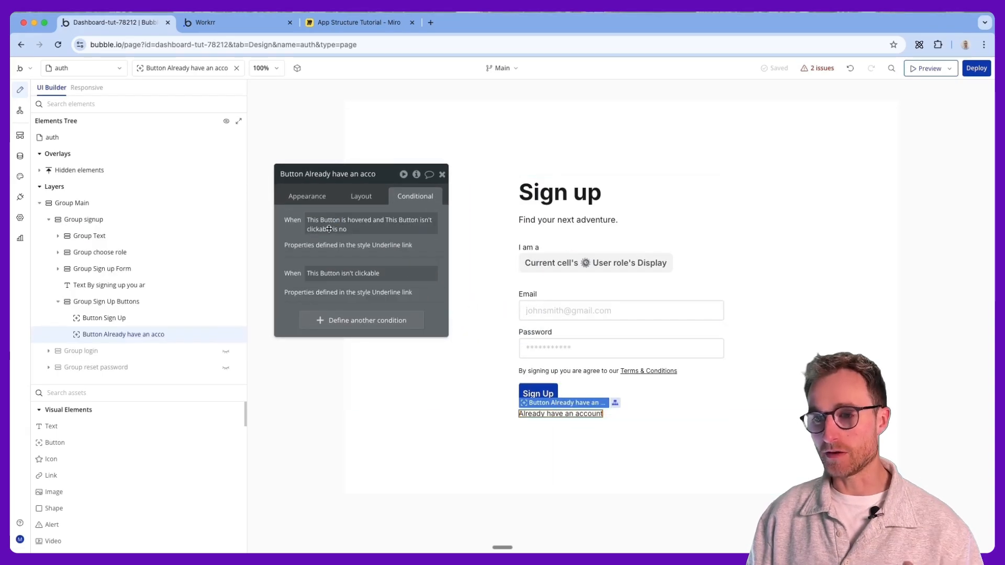
click(308, 196)
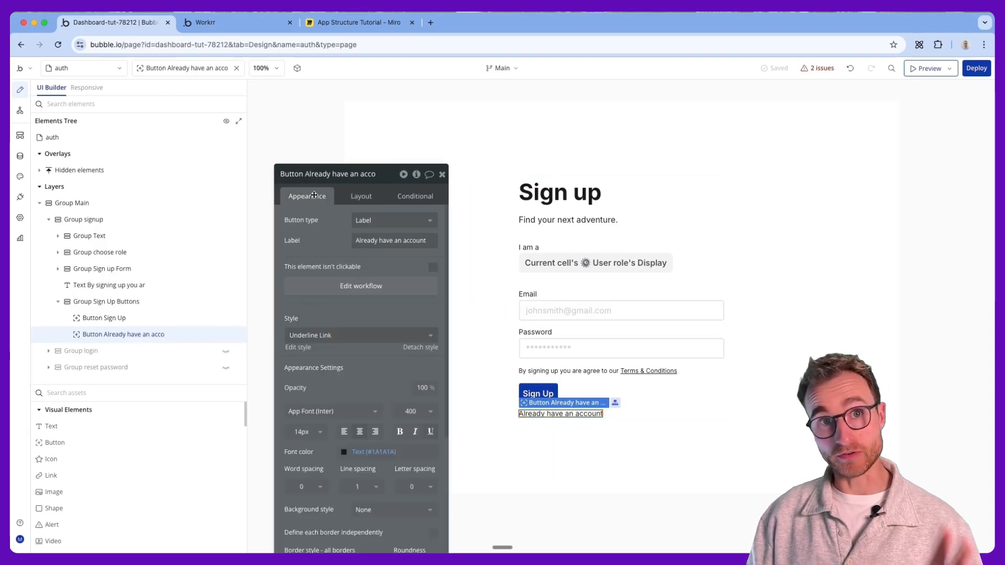
click(327, 287)
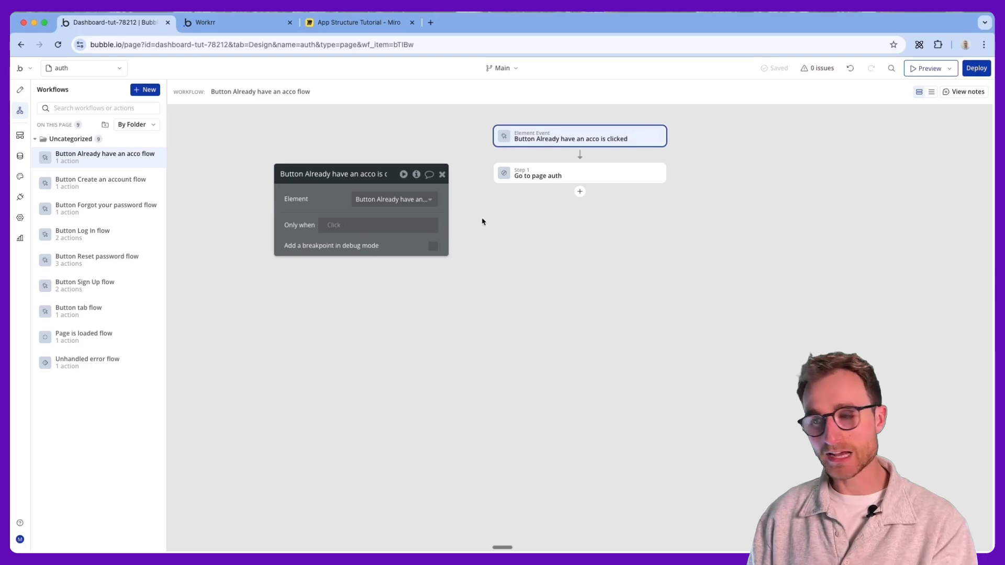
click(538, 174)
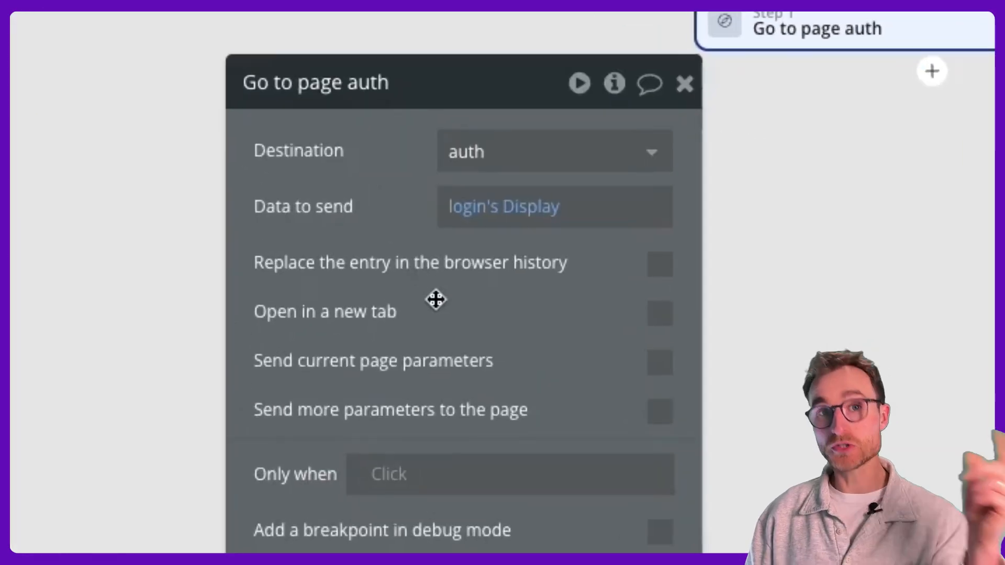
drag(436, 299, 430, 403)
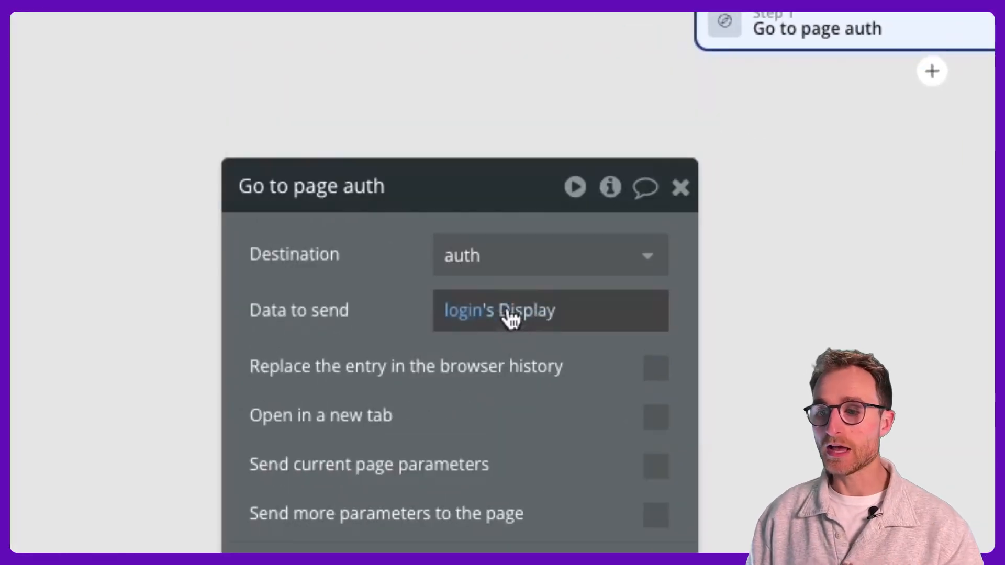
mouse_move(480, 316)
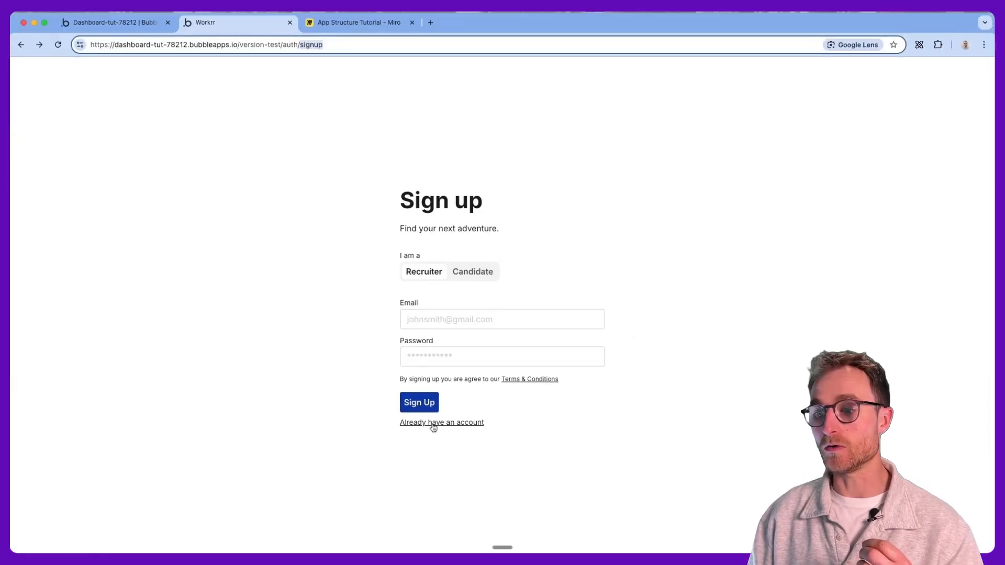
Step: Follow the "Already have an account" link on the Workrr preview's sign-up page, and return to the Bubble editor
click(432, 423)
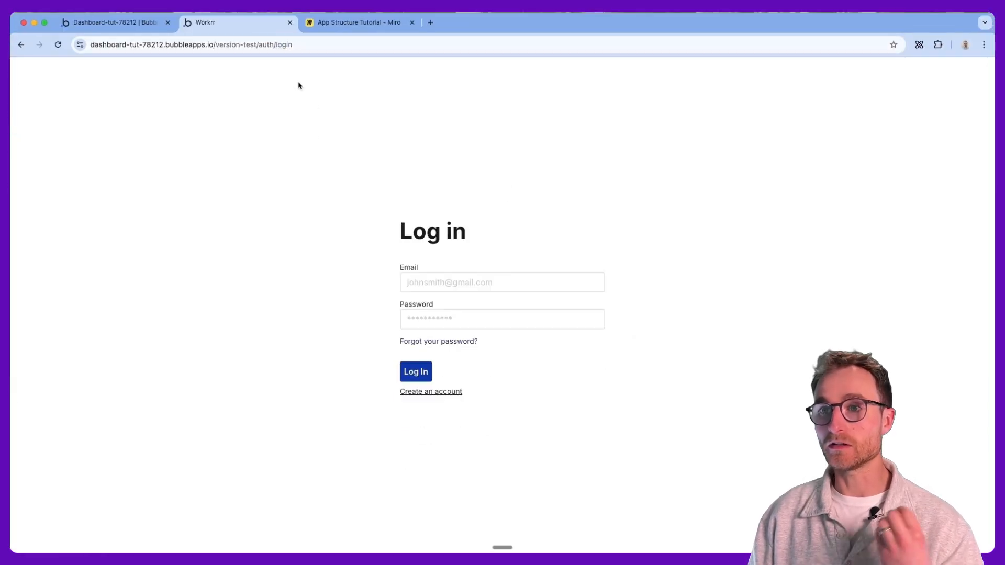
click(131, 27)
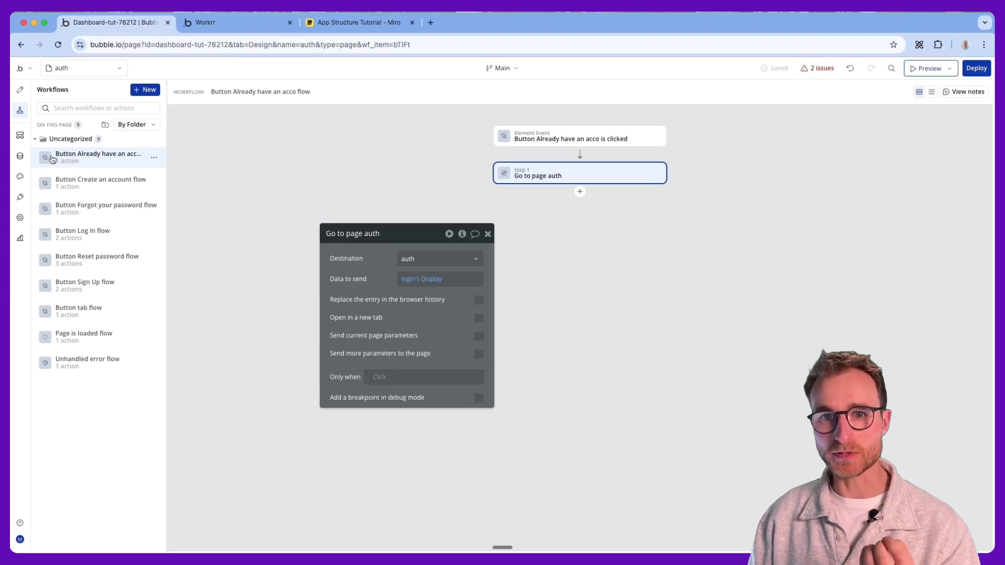
Step: Examine the signup, login and reset-password options in the Nav signup option set, and return to the page design
click(20, 156)
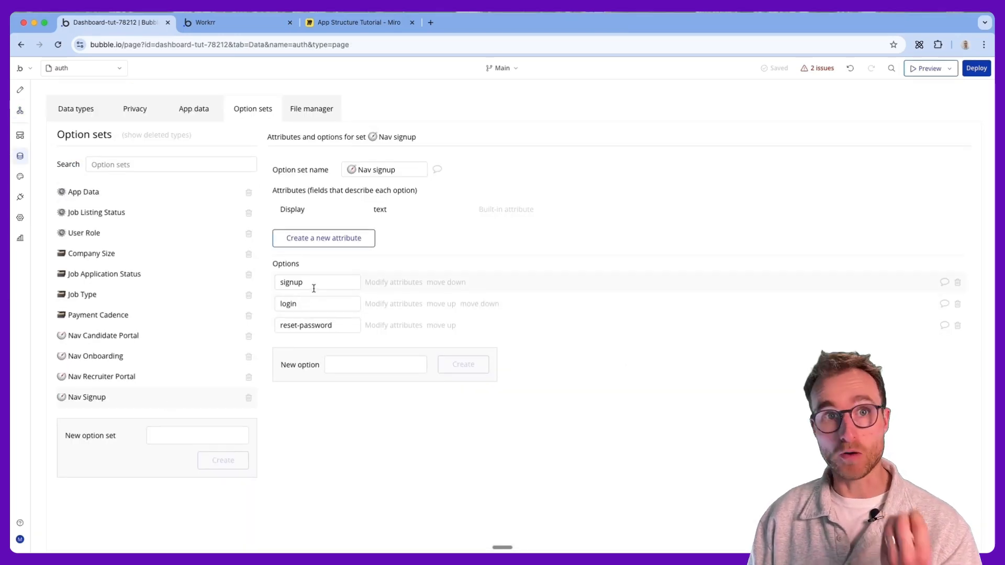
drag(314, 289, 273, 284)
key(Tab)
key(Tab)
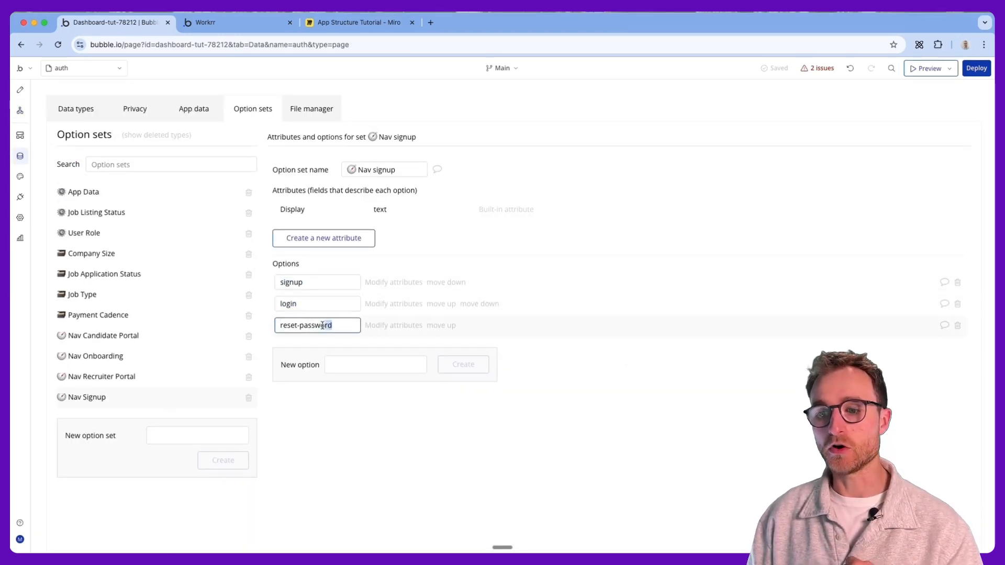
click(20, 89)
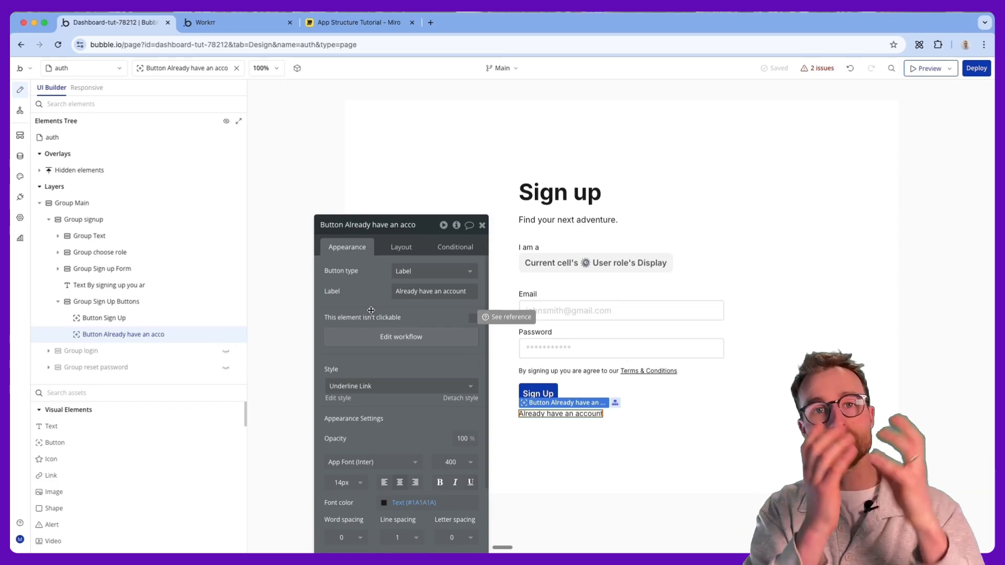
Step: Switch to the Workrr preview and reload its login page with debug_mode=true in the URL
click(231, 23)
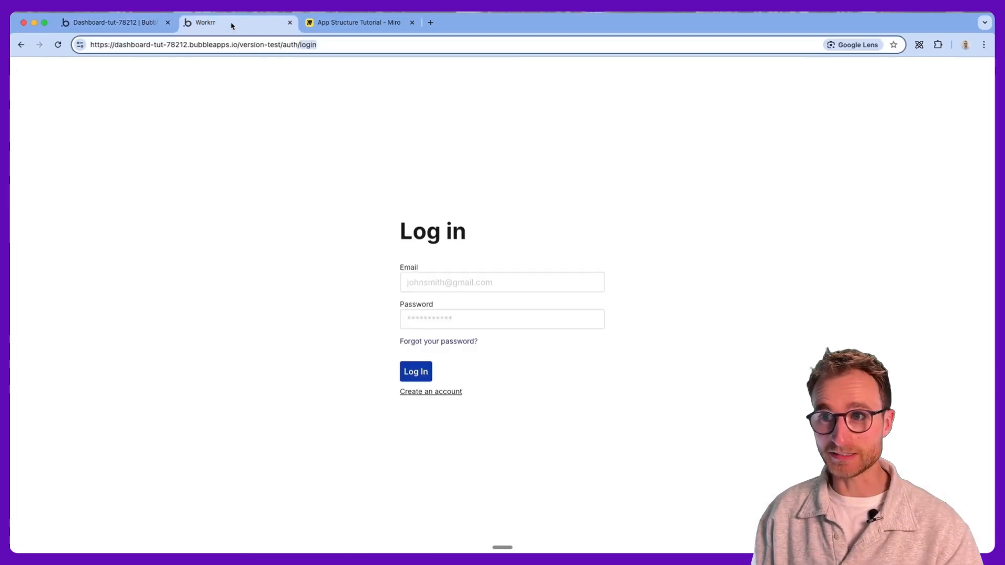
double_click(313, 44)
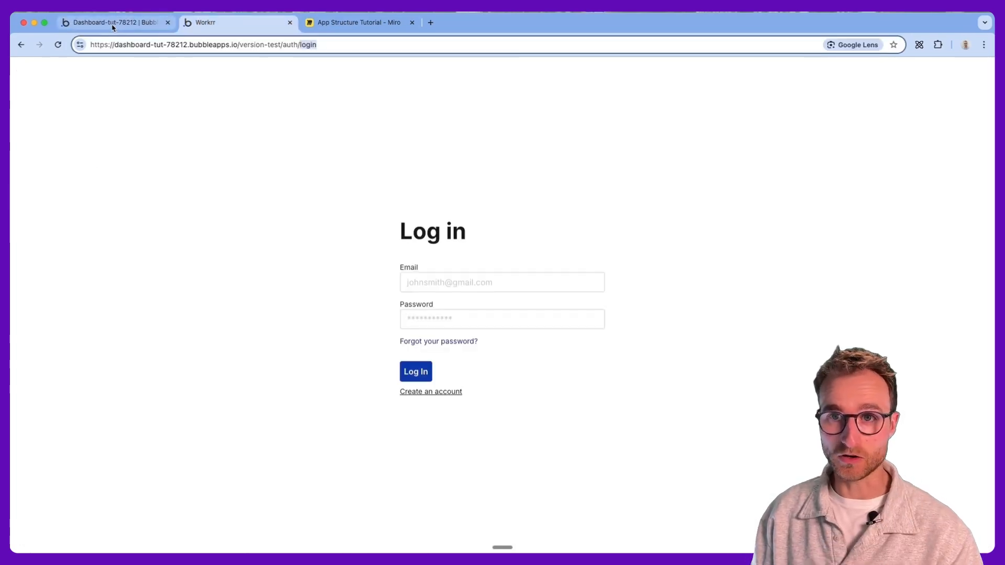
text(login?debug_mode=true)
key(Return)
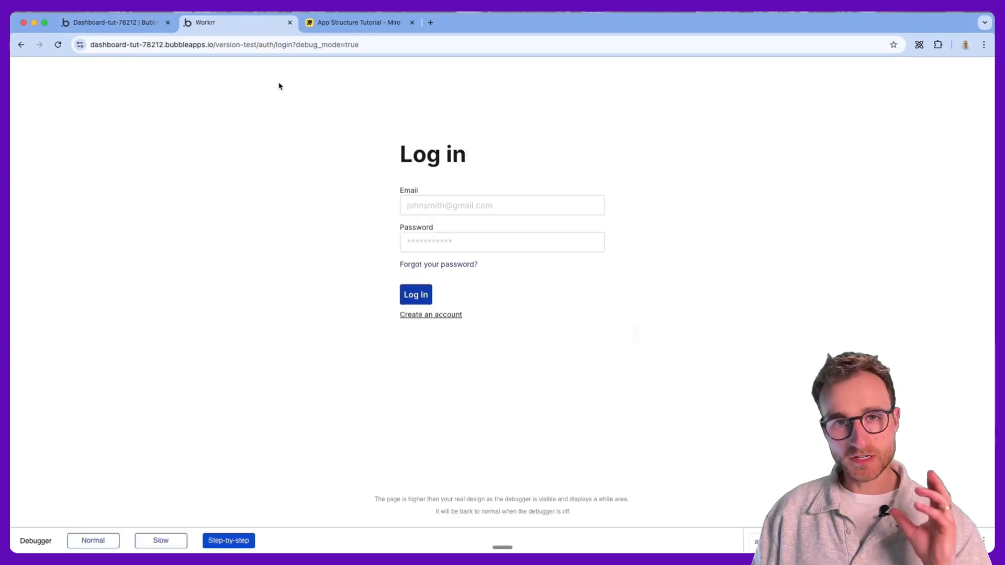
Step: Remove the login path from the preview URL and load the auth page with debug_mode=true
double_click(287, 46)
key(BackSpace)
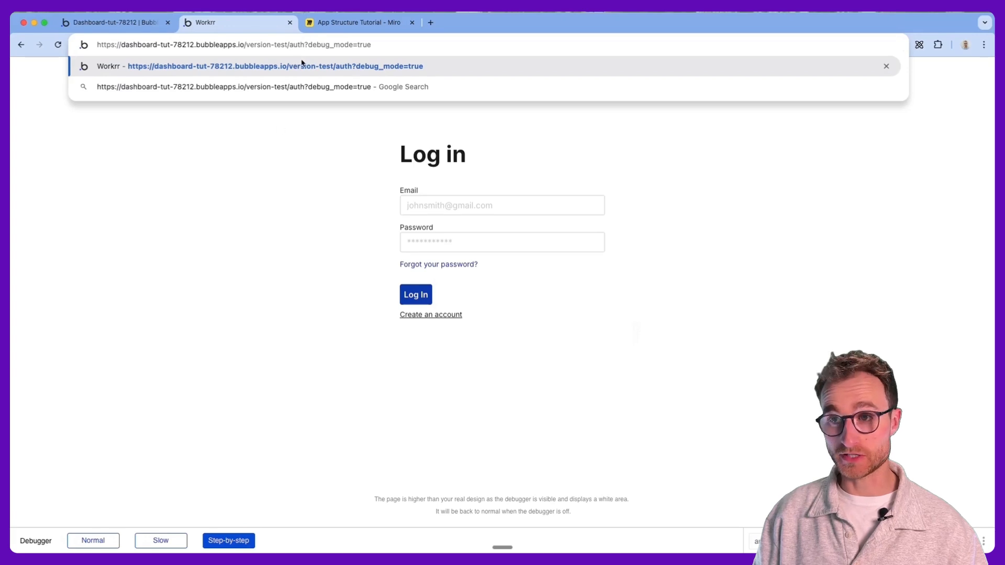
key(Return)
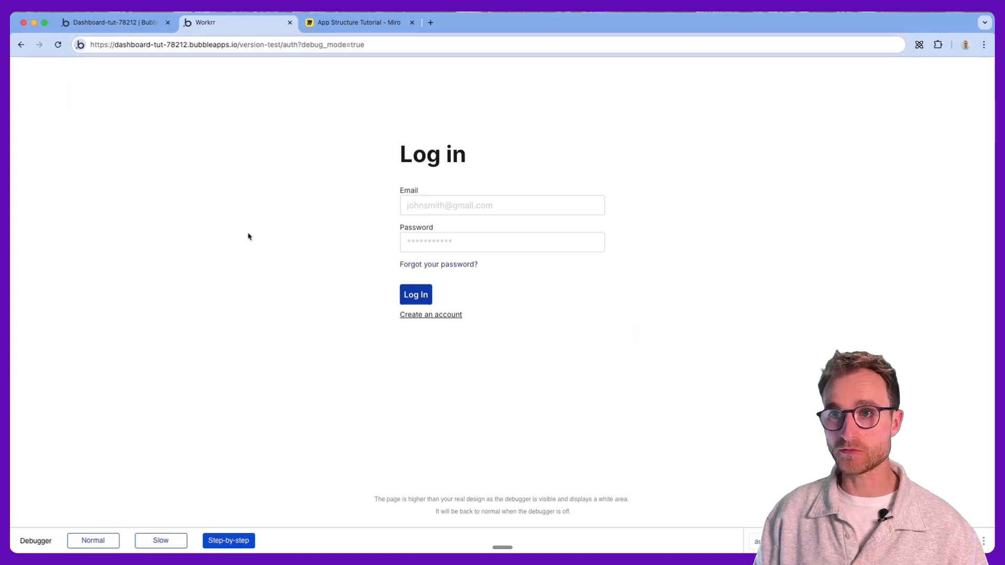
click(289, 42)
key(Return)
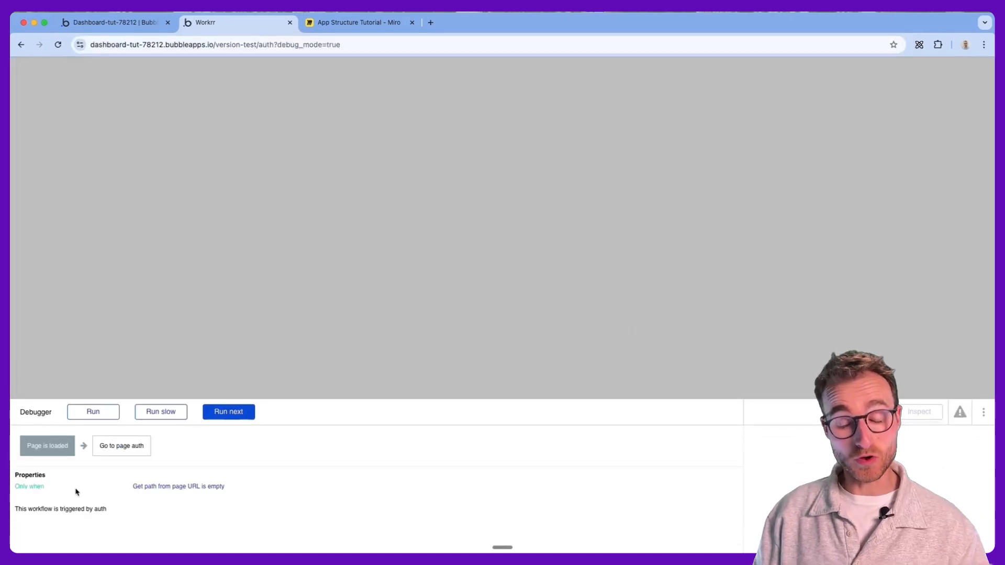
Step: Step through the page-load workflow in the debugger, examining its Only when condition and Data to send value, and run the remainder normally
scroll(77, 492, up, 5)
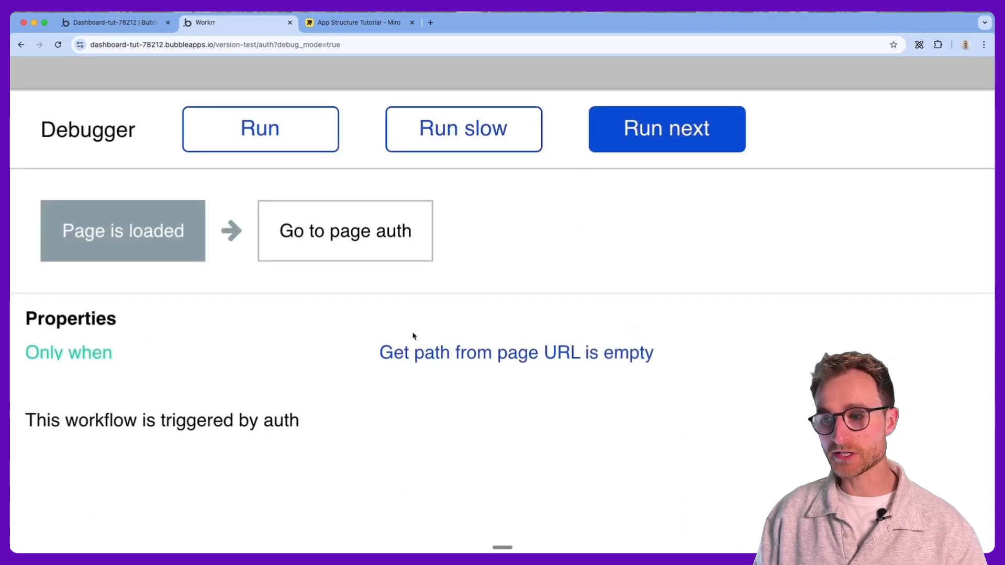
triple_click(447, 354)
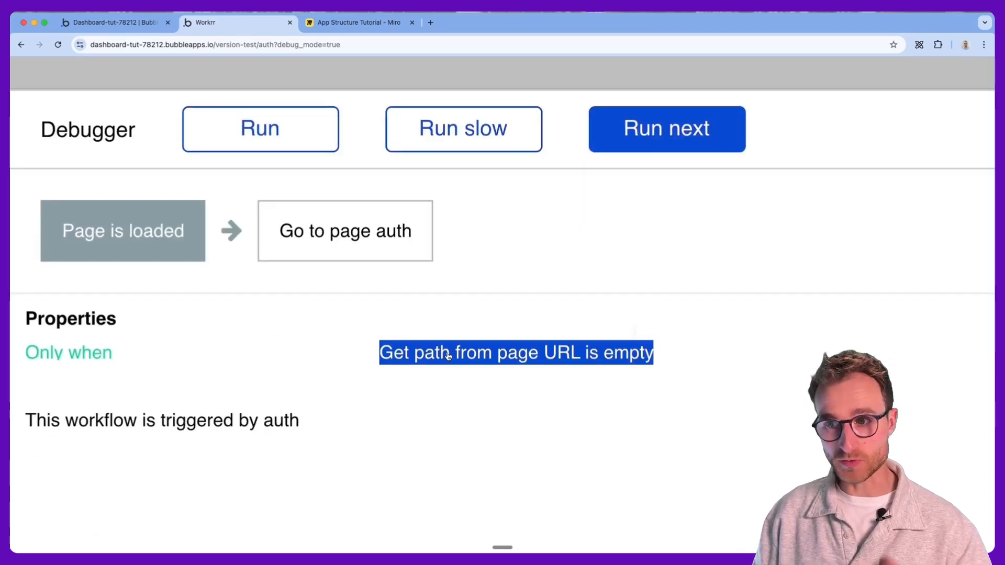
scroll(448, 355, down, 5)
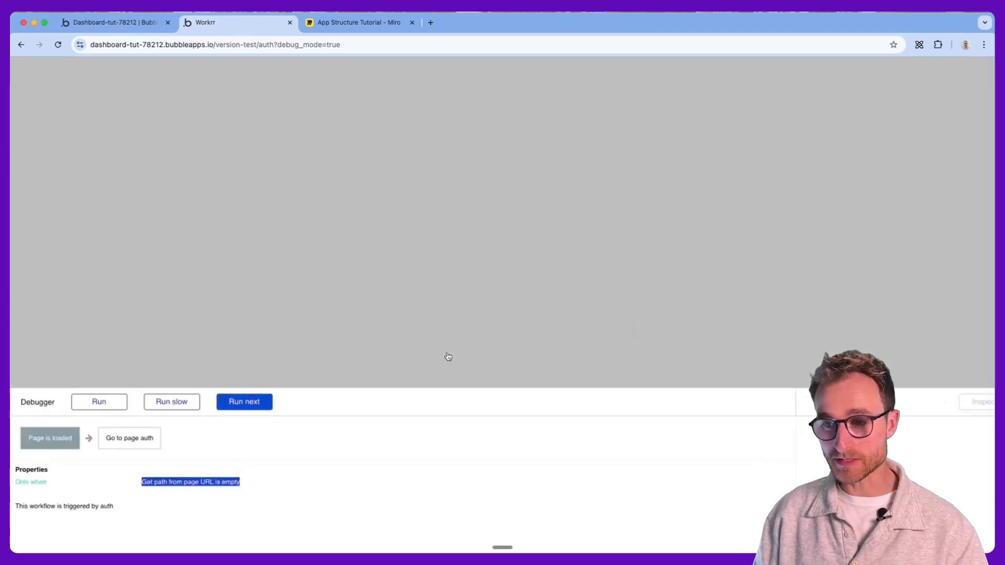
click(216, 413)
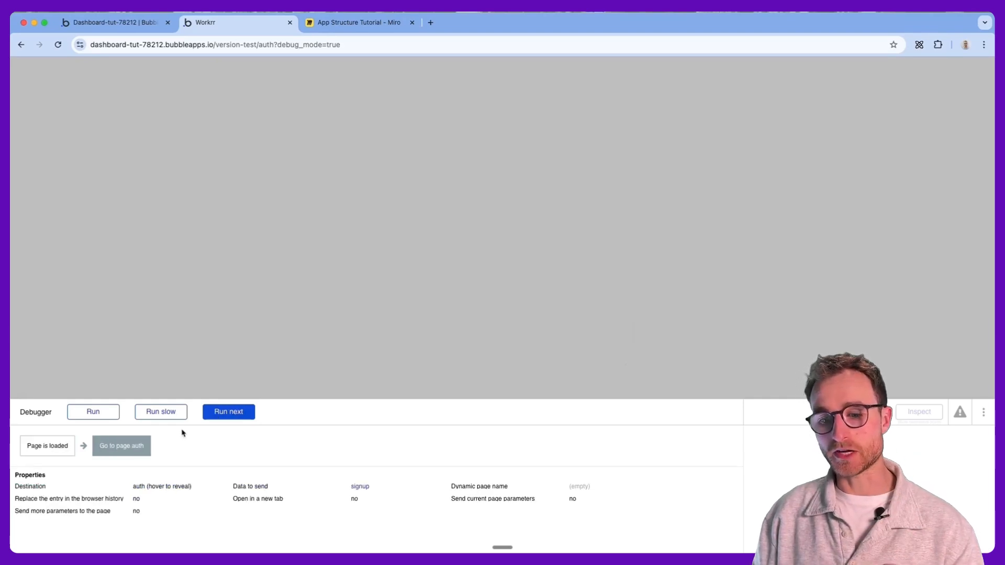
double_click(360, 487)
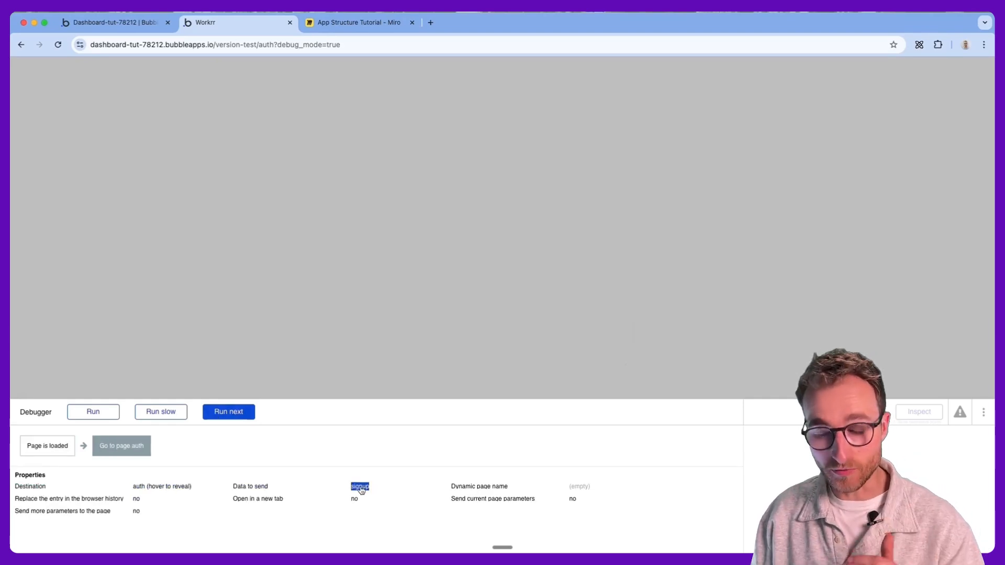
click(214, 423)
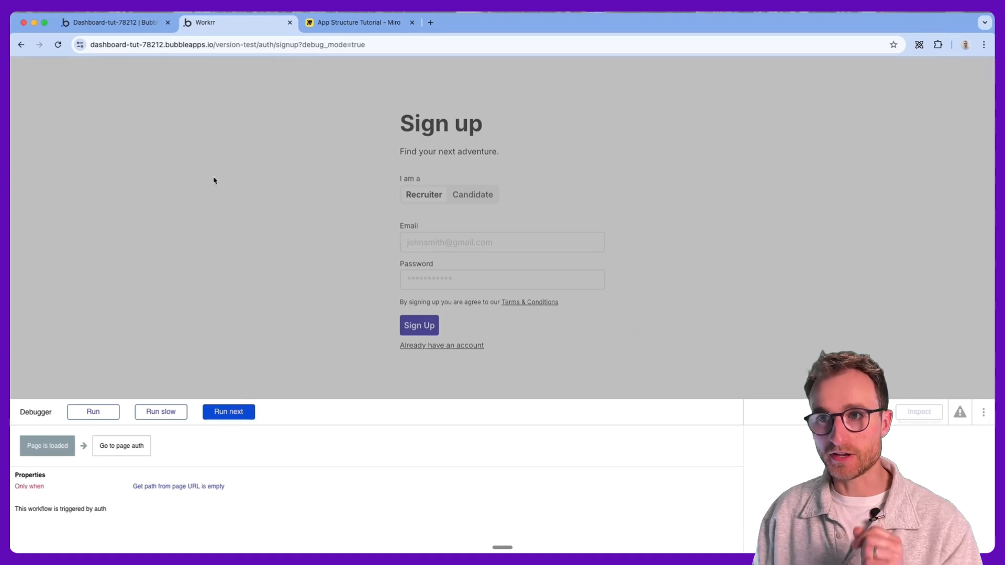
click(106, 417)
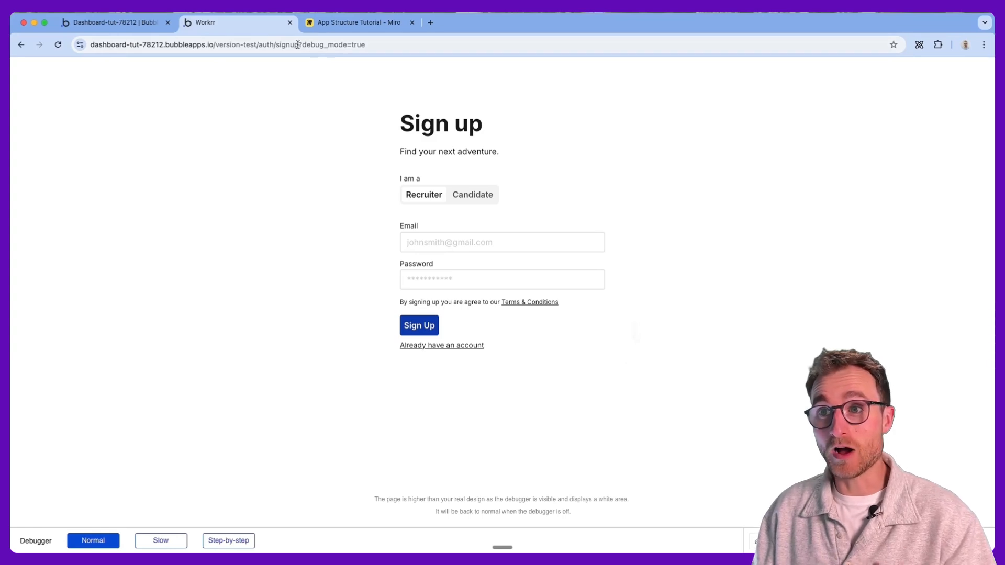
Step: Remove the signup path from the preview URL, load the auth page, and follow its "Already have an account" link
drag(297, 45, 65, 63)
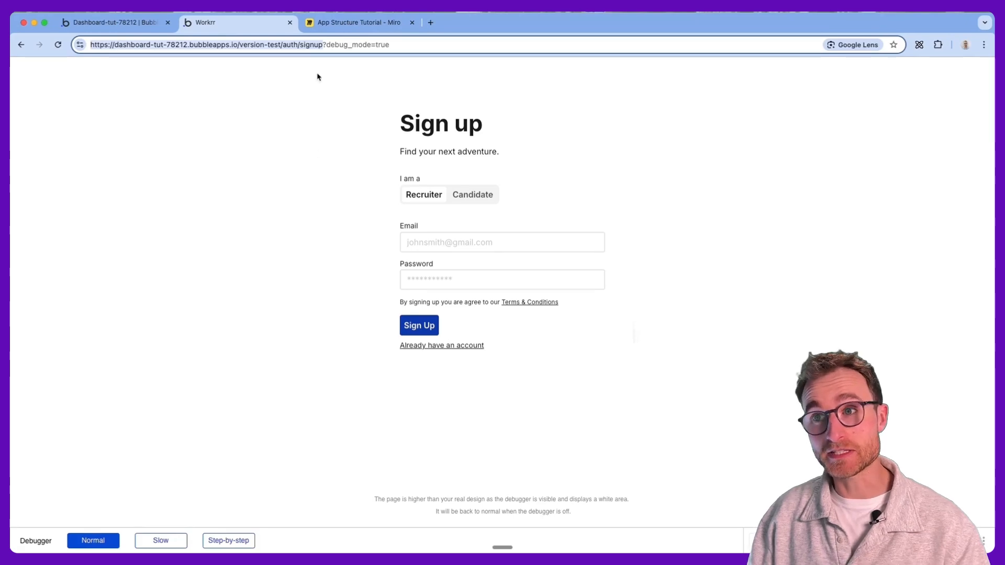
double_click(311, 45)
key(BackSpace)
key(BackSpace)
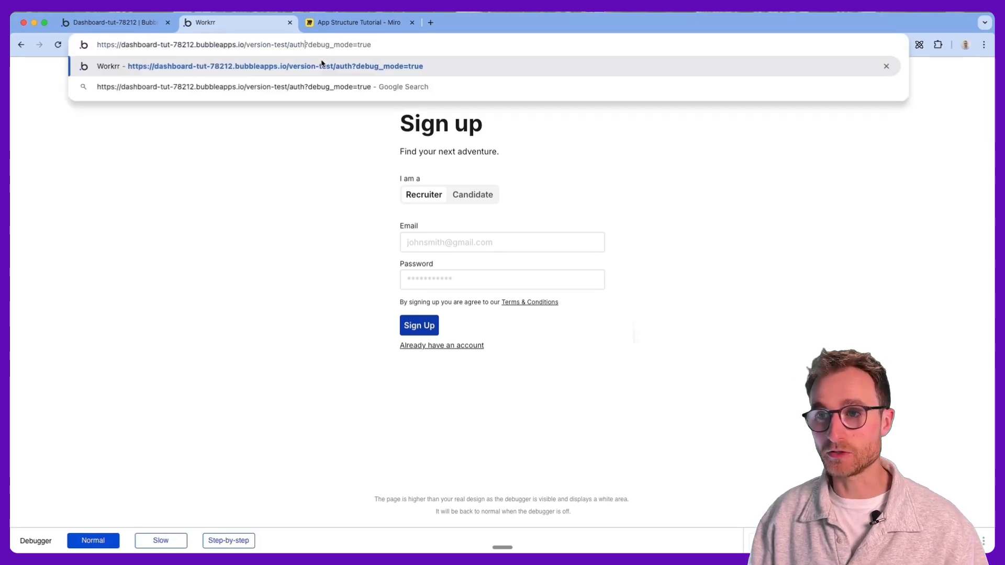
key(Return)
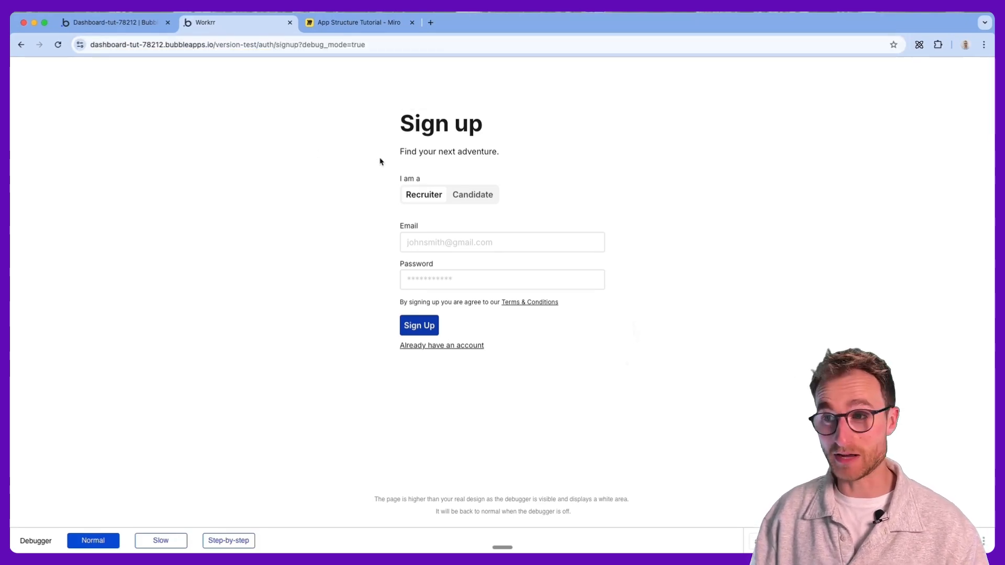
click(433, 347)
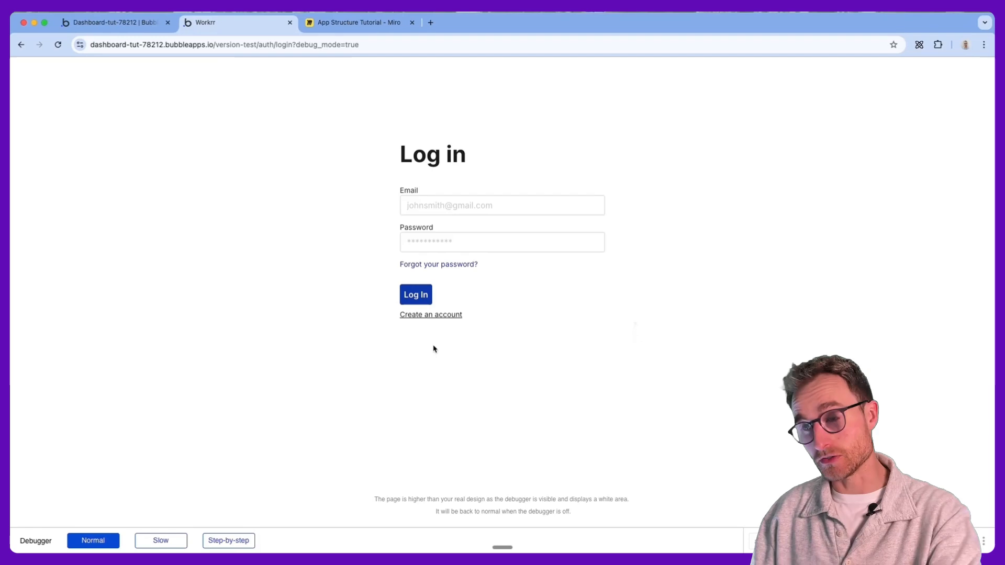
Step: Open the forgot-password view from the login page, and replace reset-password?debug_mode=true in the URL with login and load it
click(451, 265)
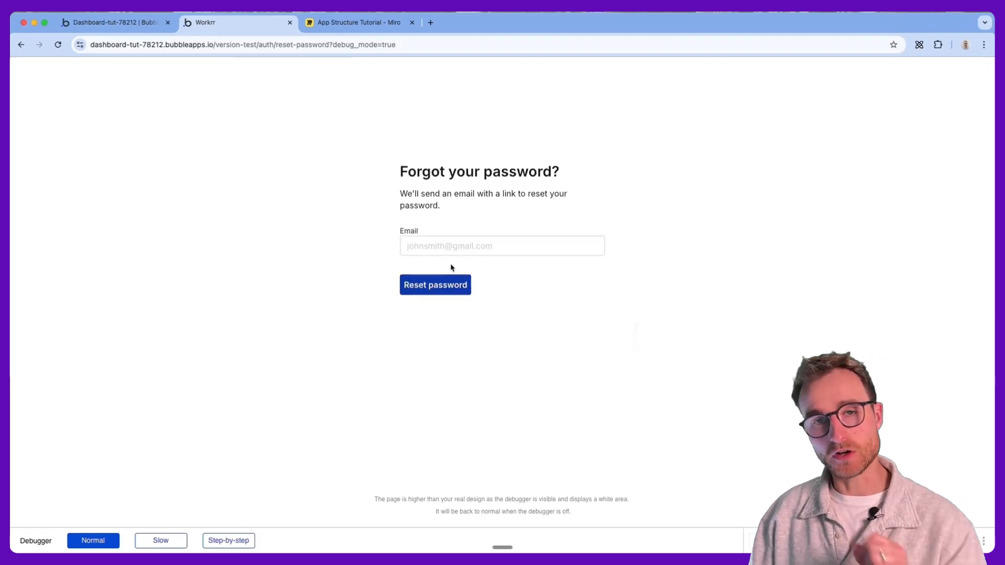
click(330, 44)
drag(308, 44, 442, 44)
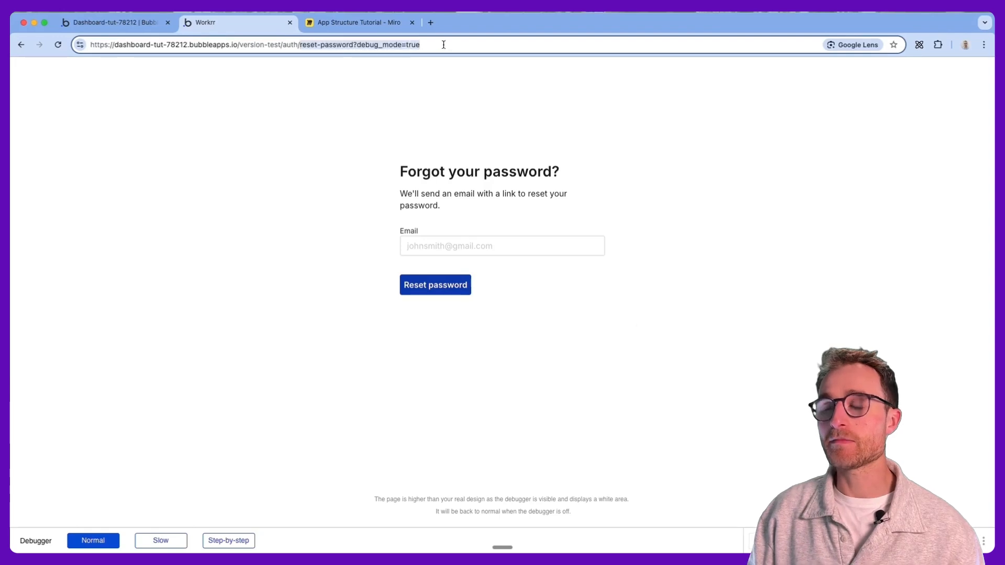
key(BackSpace)
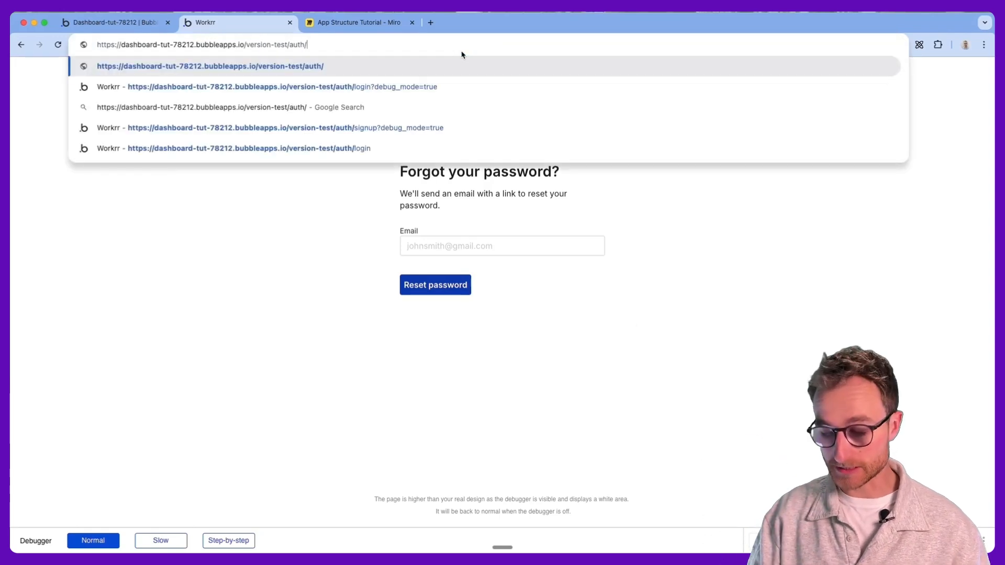
text(login)
key(BackSpace)
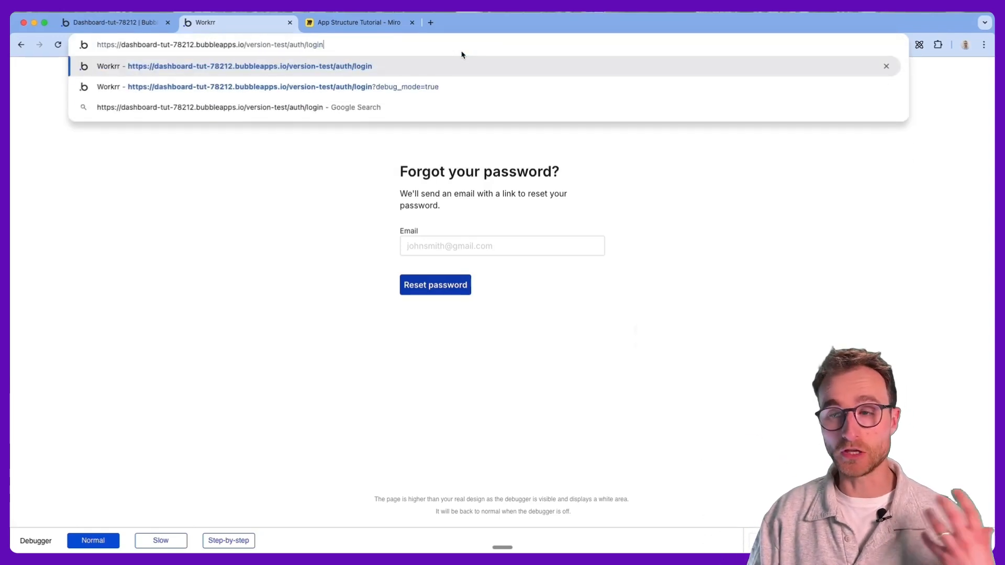
key(Return)
Step: Cut the preview URL back to version-test, load the jobs page, and open Signup to inspect its URL path
drag(256, 45, 422, 63)
key(BackSpace)
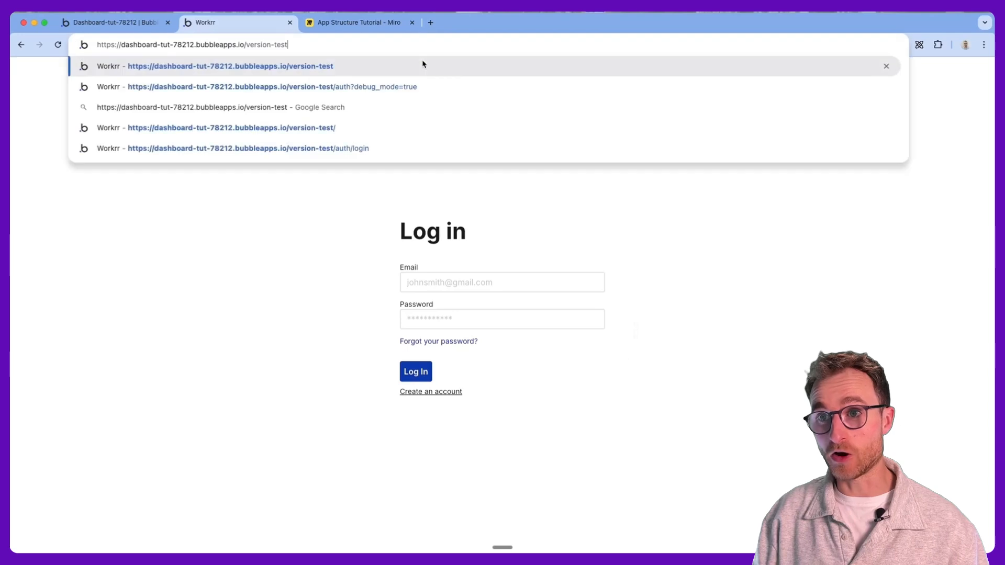
key(Return)
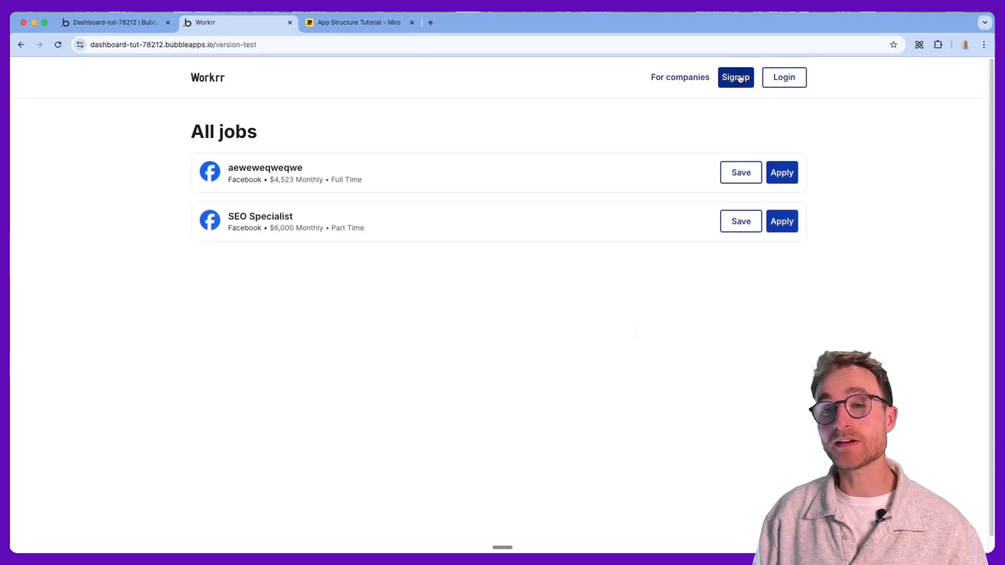
click(737, 77)
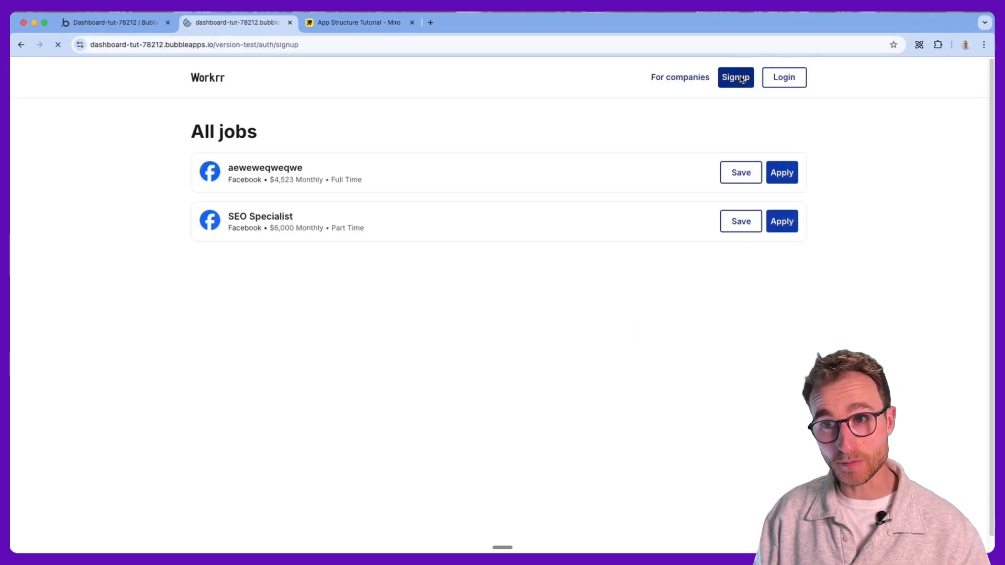
click(331, 45)
double_click(282, 45)
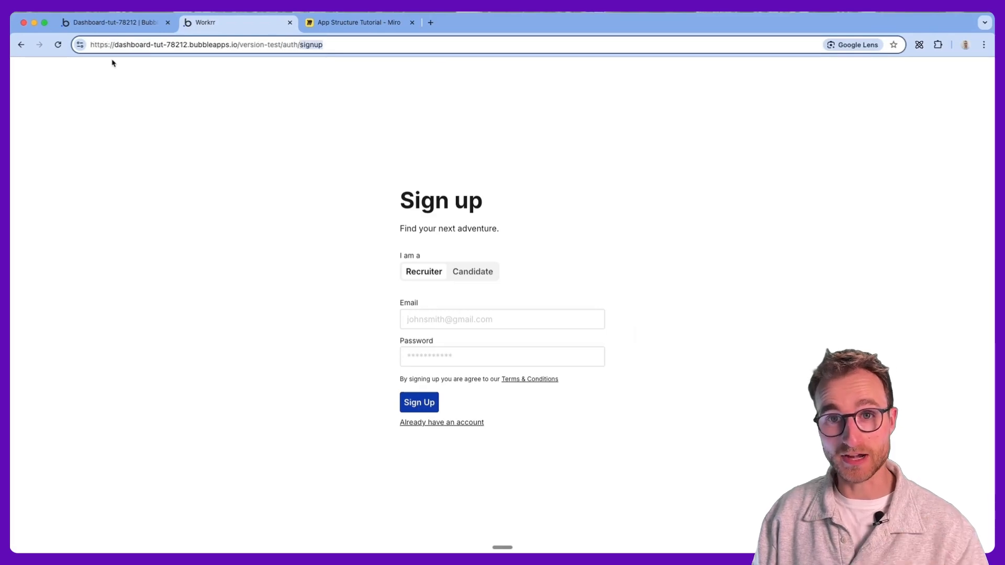
Step: Return to the jobs page and open Login to inspect its URL path
click(21, 44)
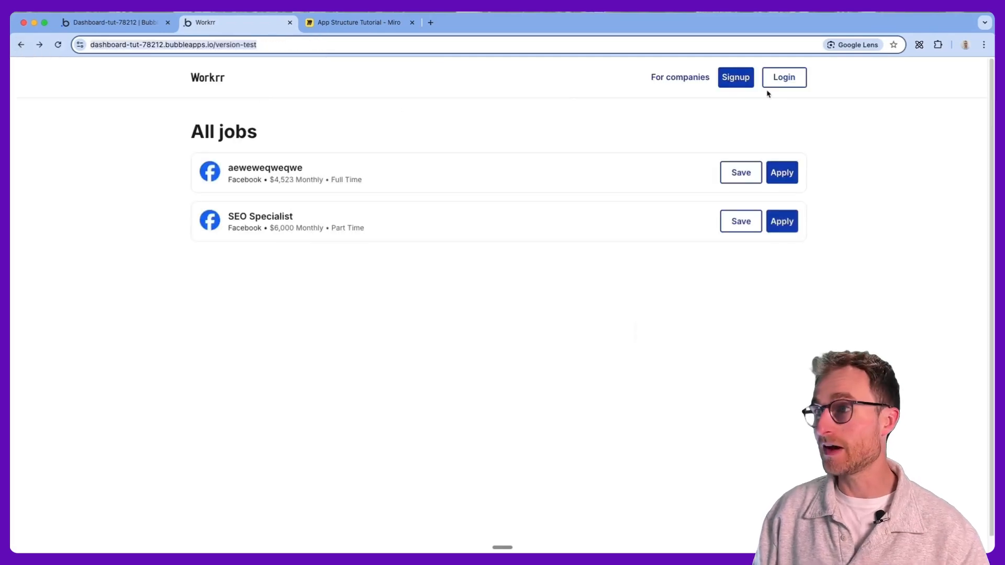
click(784, 77)
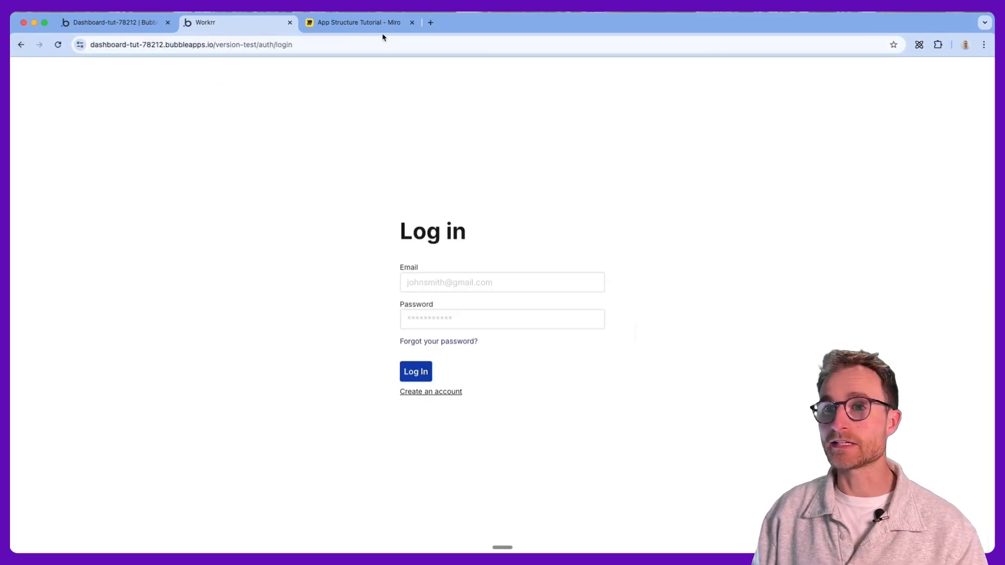
click(308, 45)
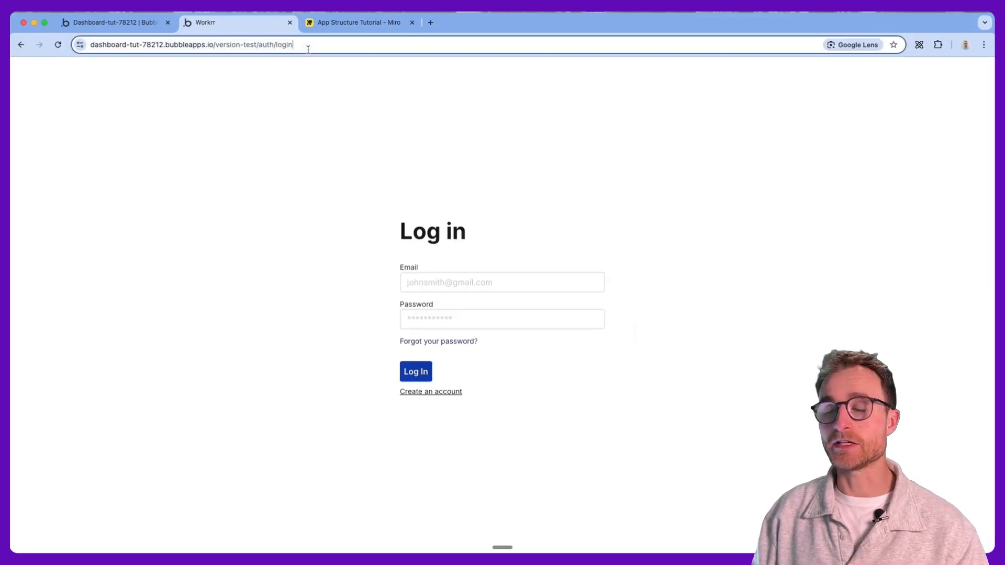
click(321, 119)
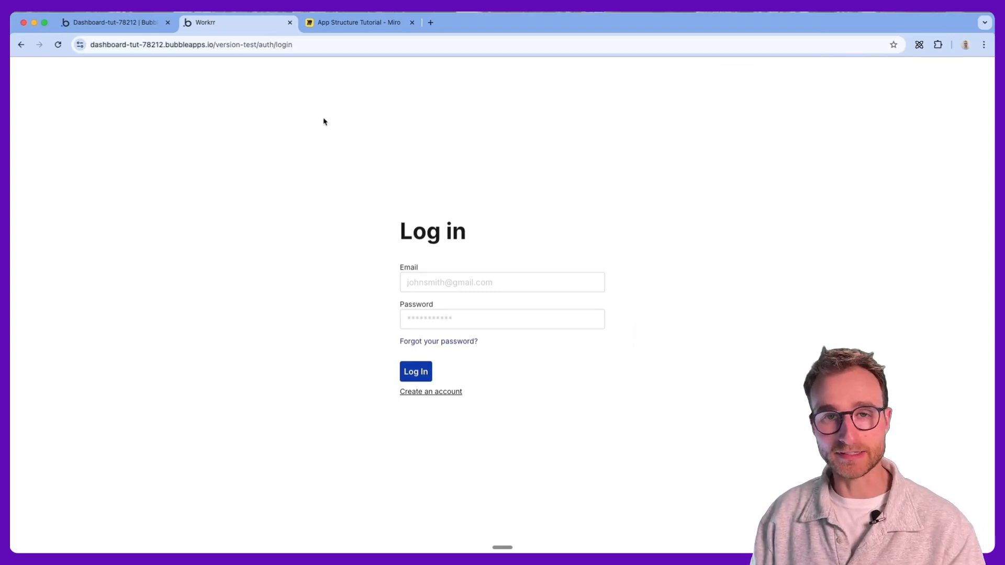
Step: Follow the "Forgot your password?" link, and return to the login view to highlight the end of its URL path
click(454, 344)
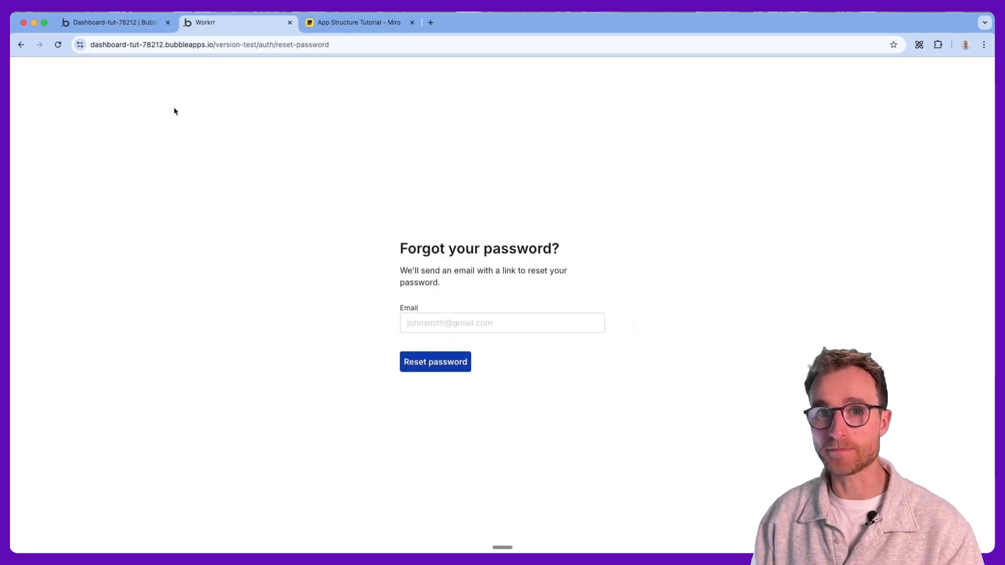
click(22, 47)
drag(291, 45, 271, 44)
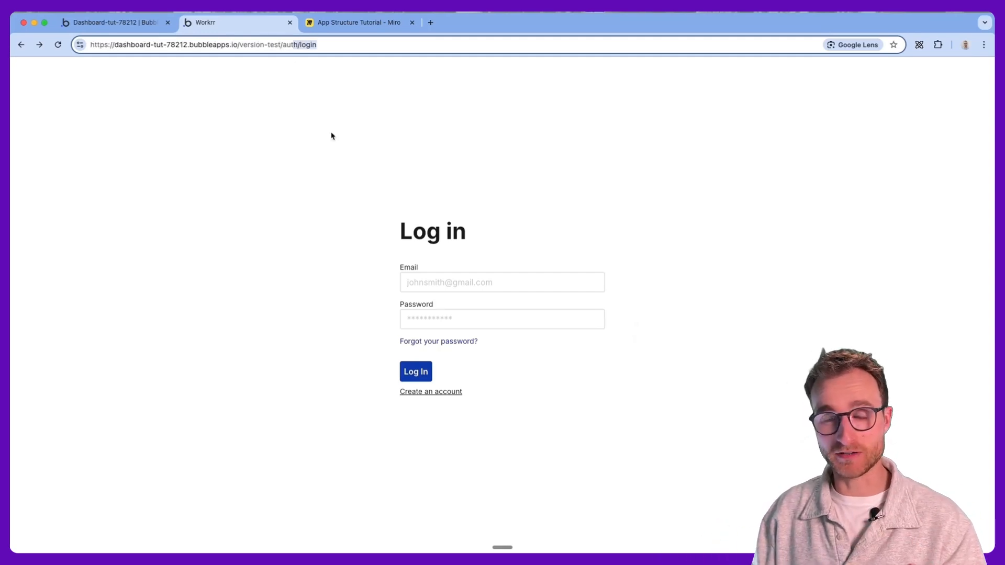
Step: Reopen the signup view from the jobs page and toggle the role selector between Recruiter and Candidate
click(21, 45)
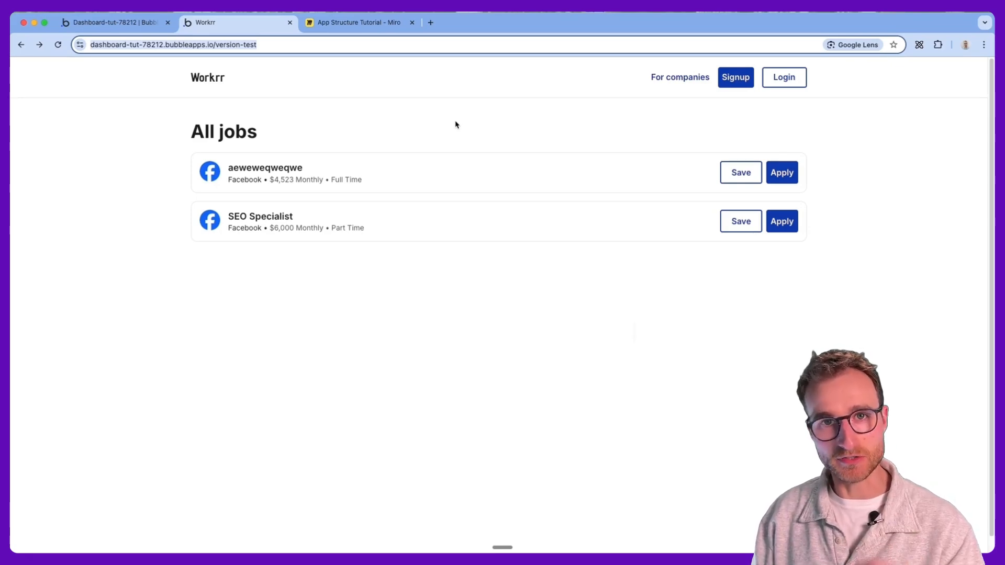
click(725, 88)
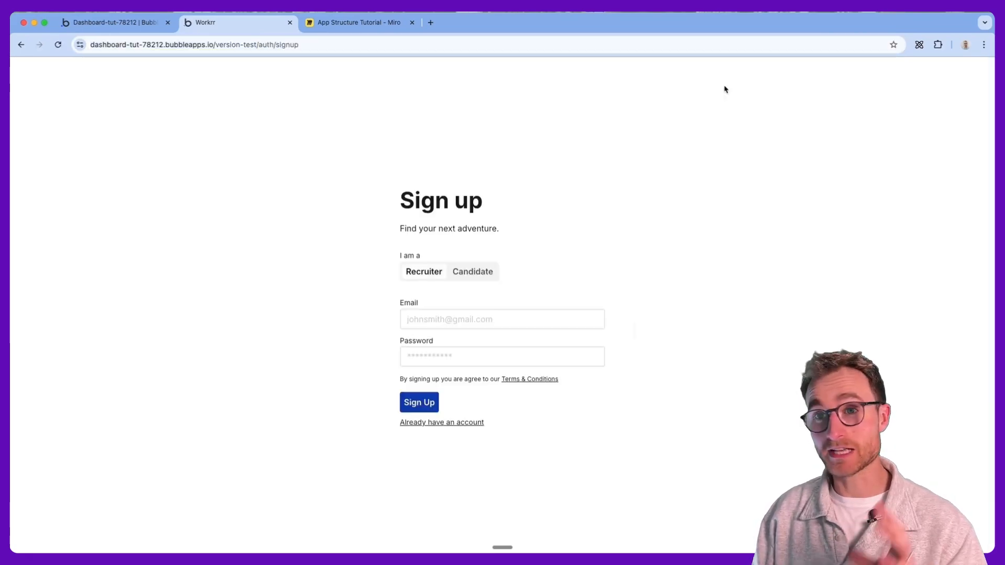
click(473, 277)
click(418, 275)
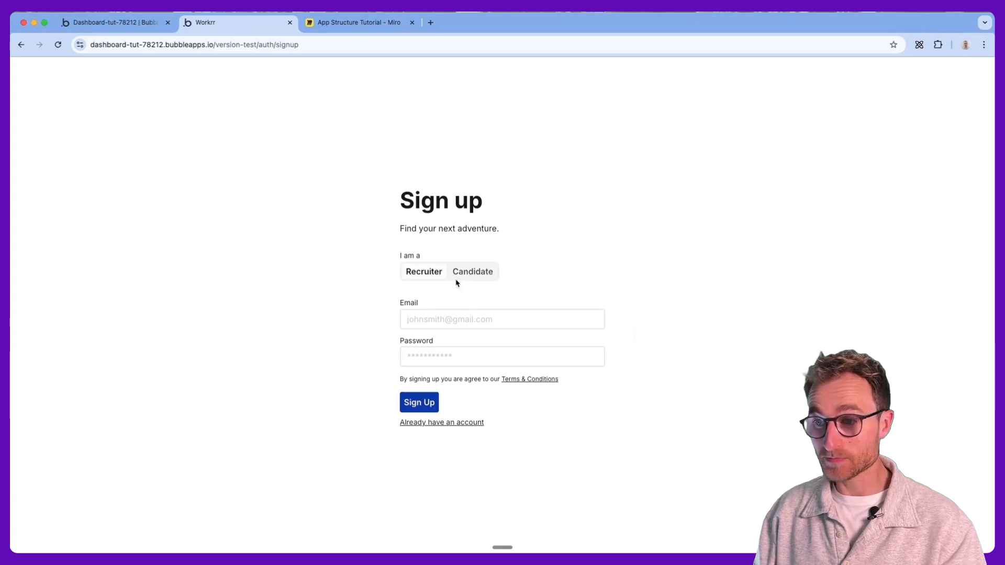
click(456, 280)
click(433, 277)
click(426, 270)
click(433, 271)
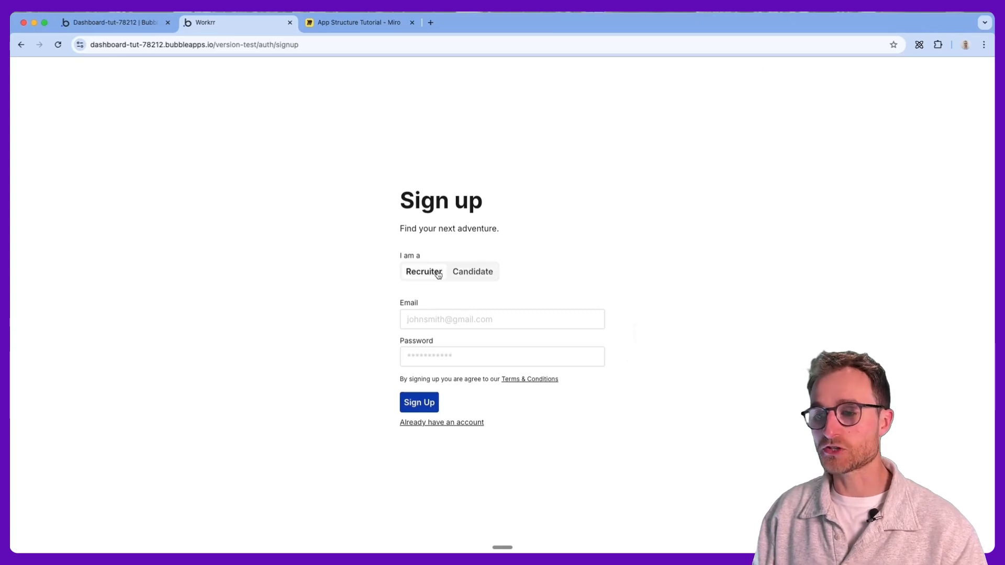
click(440, 270)
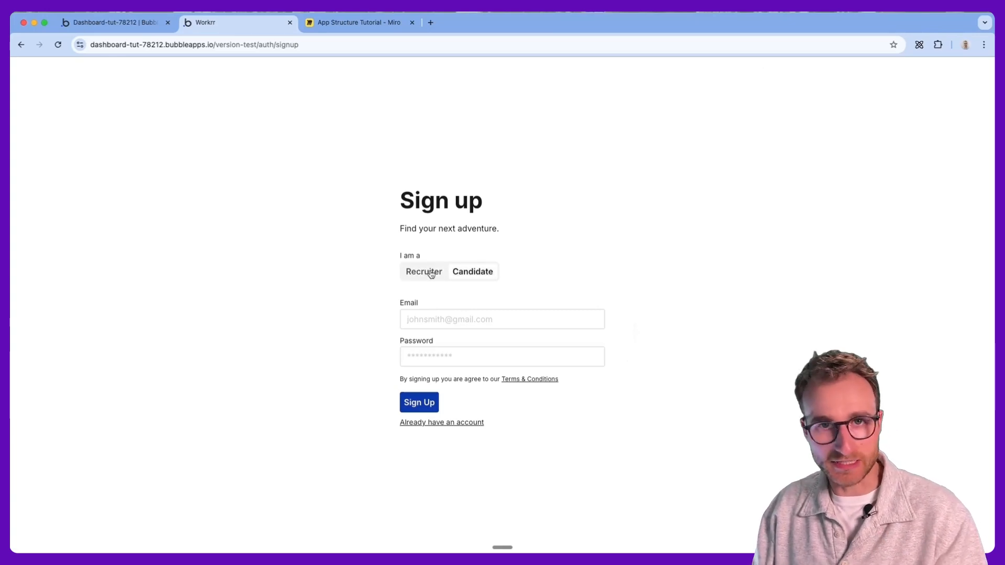
click(429, 272)
click(427, 270)
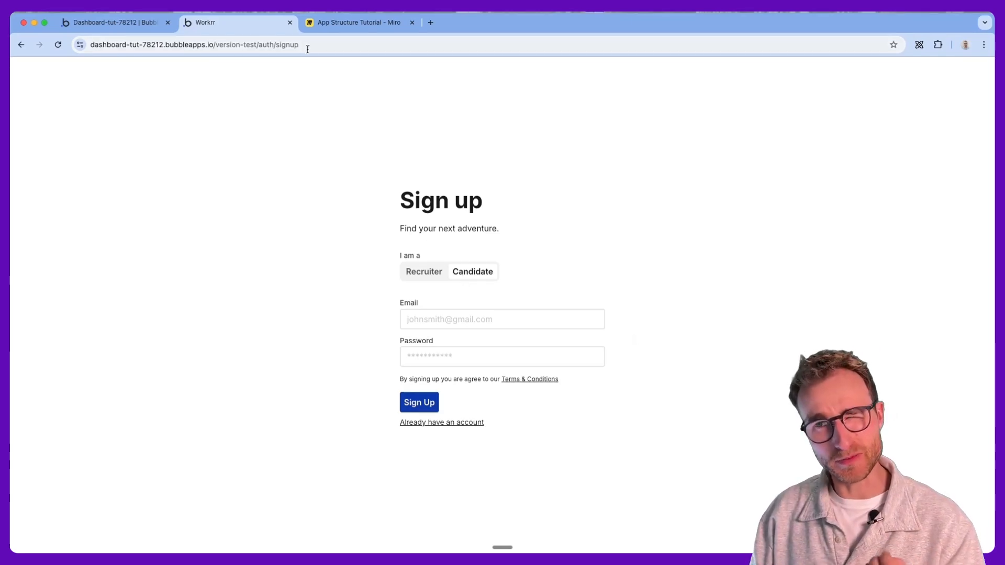
Step: Append ?role=candidate to the signup URL and load the page
click(324, 47)
click(329, 47)
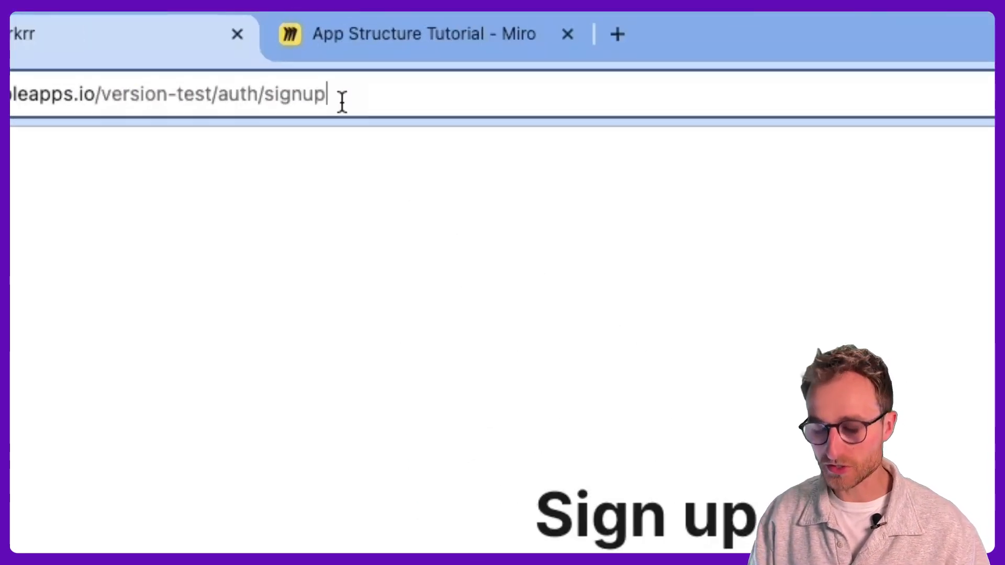
text(?role)
text(=candidate)
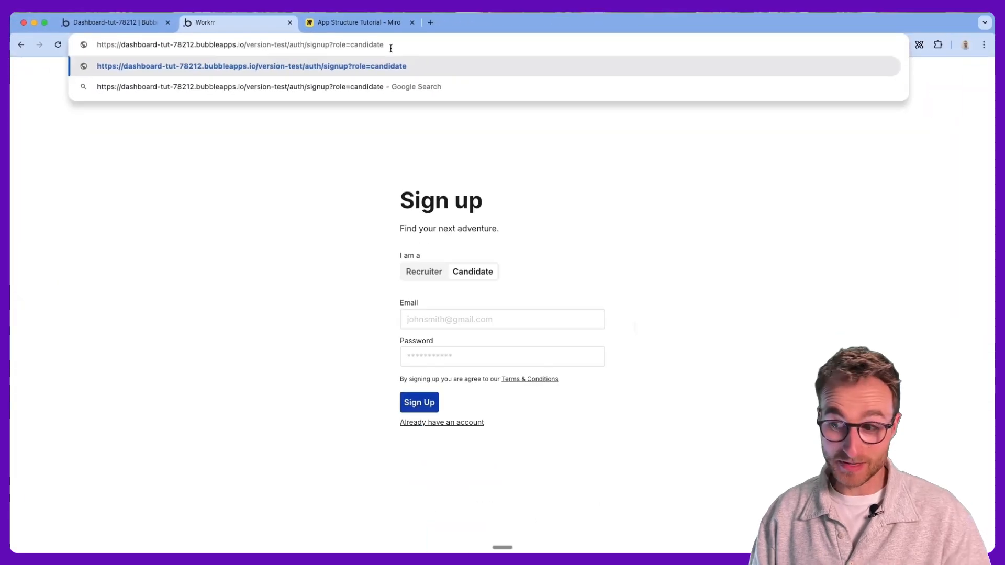
key(Return)
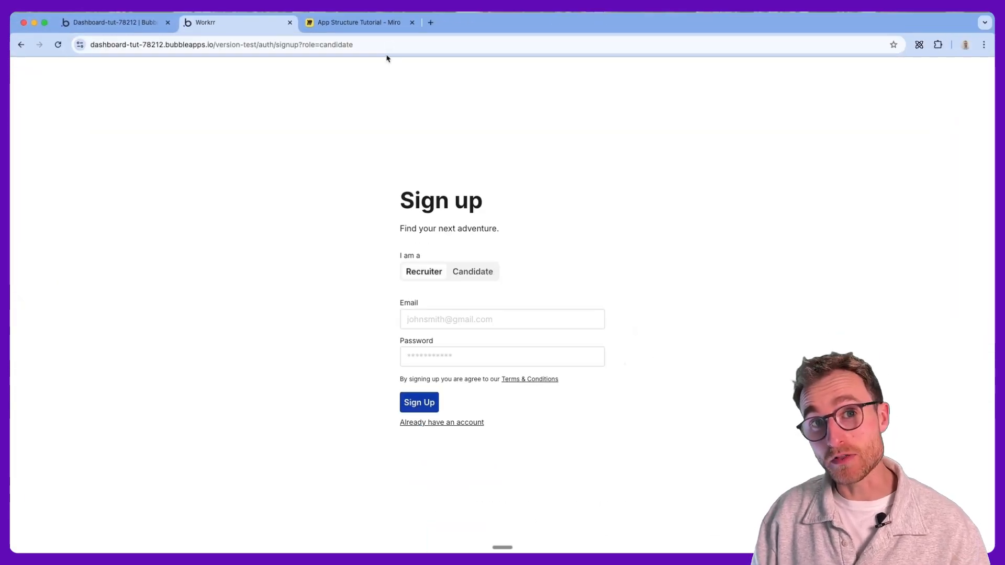
Step: Fill in the email and account password on the sign-up form and submit it
click(484, 271)
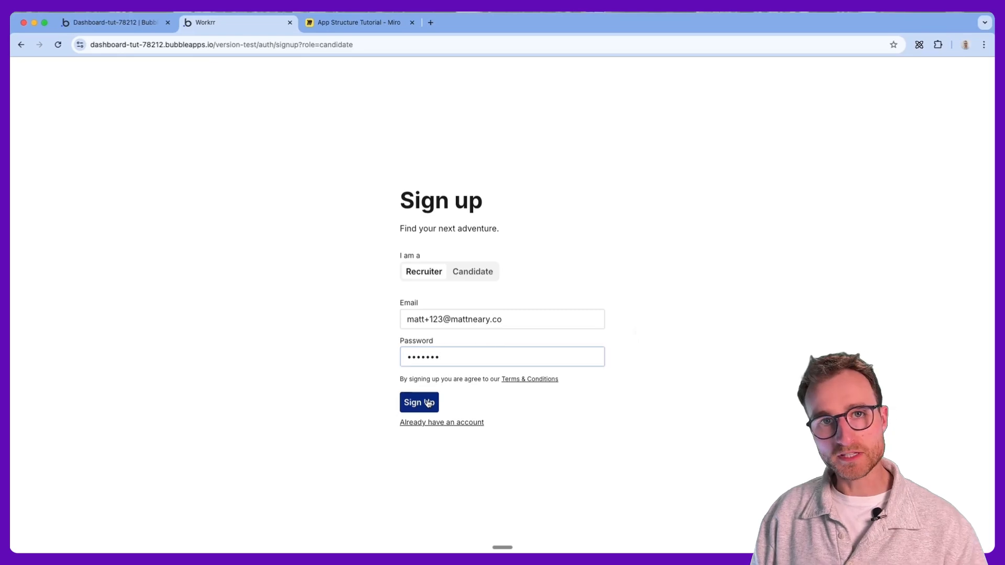
click(427, 402)
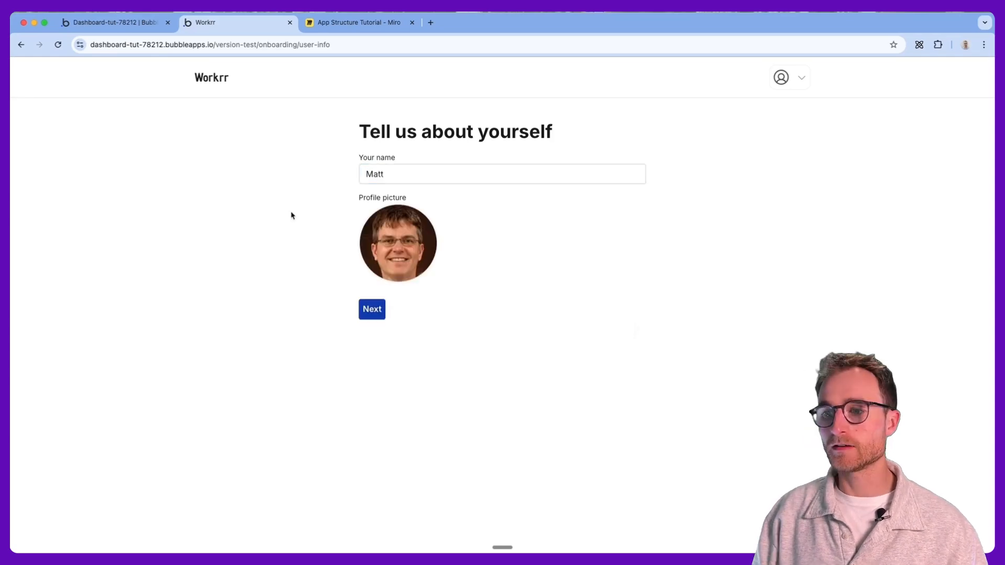
Step: Switch to the Bubble editor and open the workflow of the onboarding page's Next button
key(super+1)
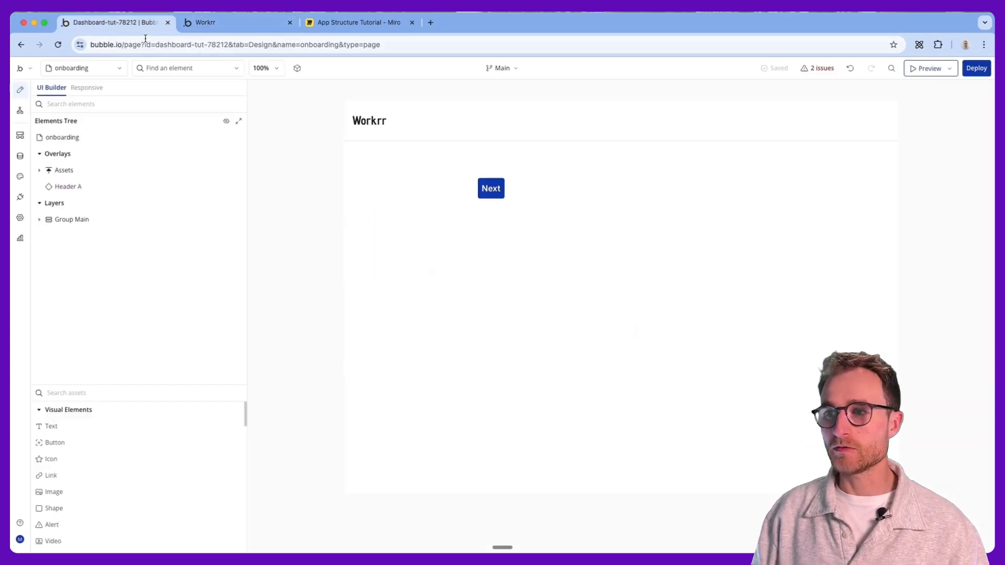
click(492, 189)
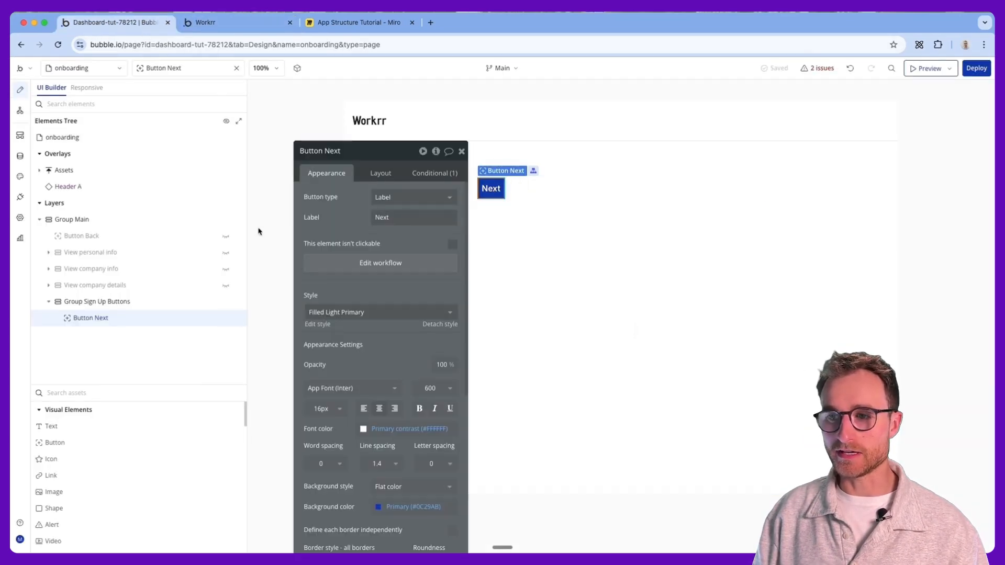
click(356, 265)
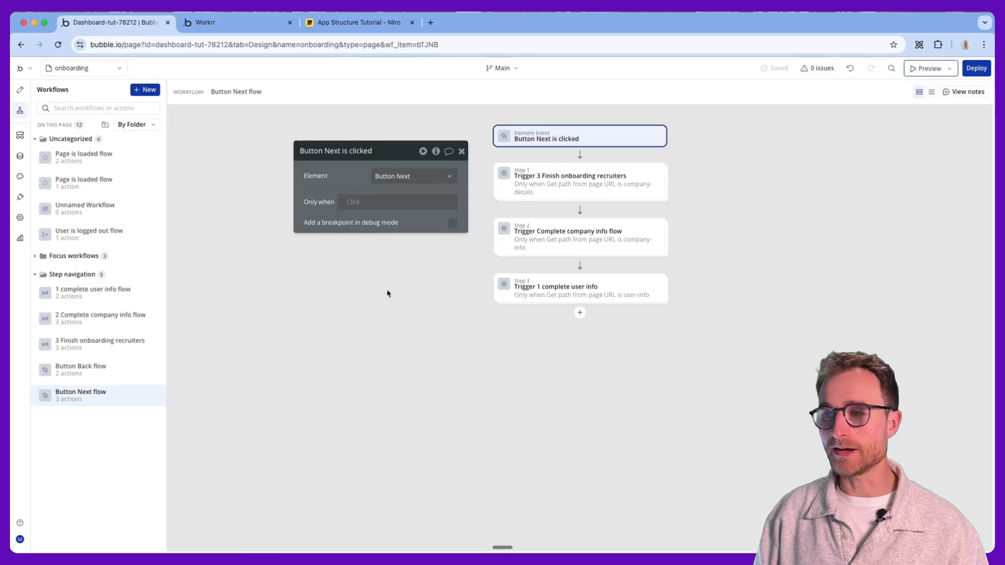
drag(334, 179, 286, 219)
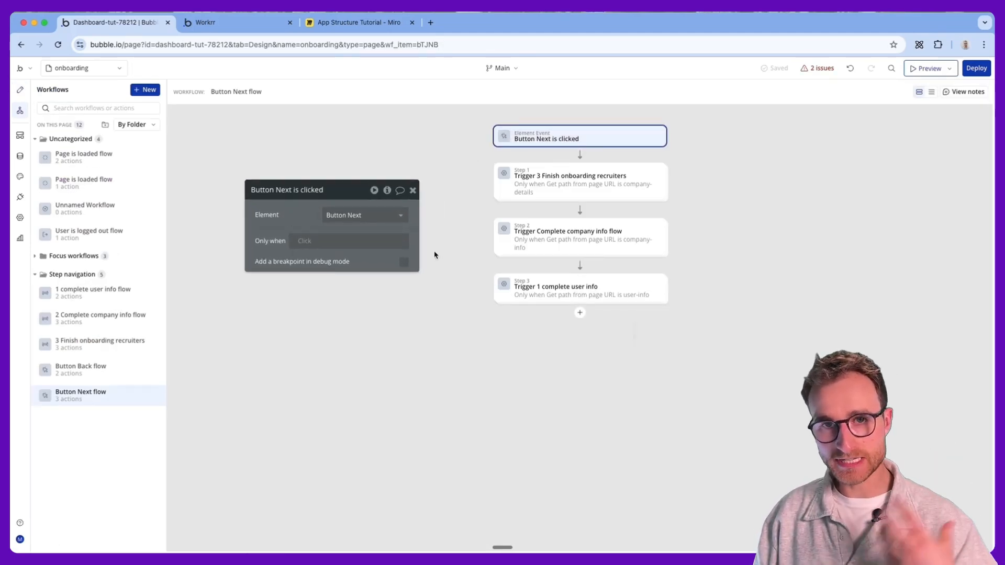
Step: Inspect the Only when condition of the "Trigger 1 complete user info" action and its available path options
click(543, 289)
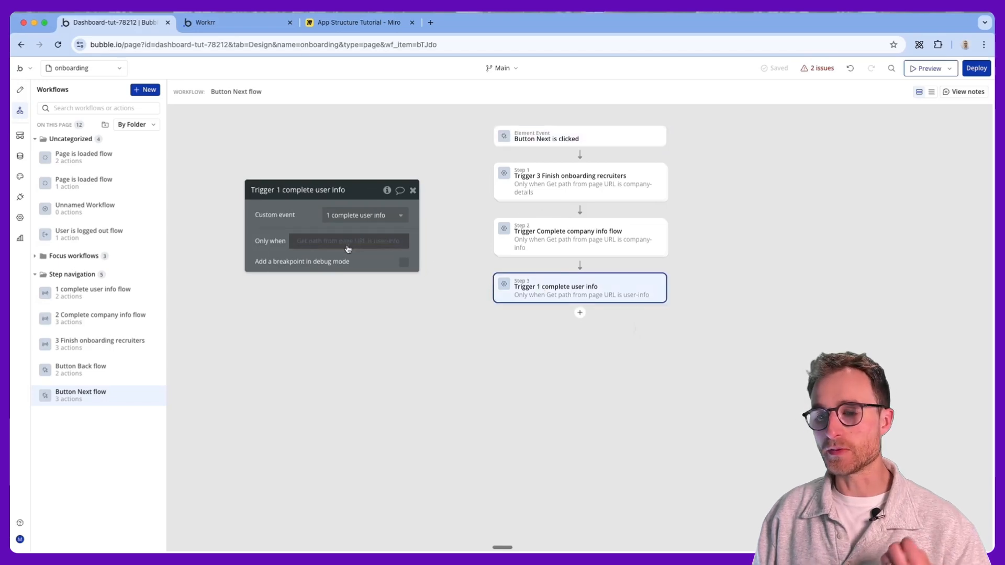
click(380, 242)
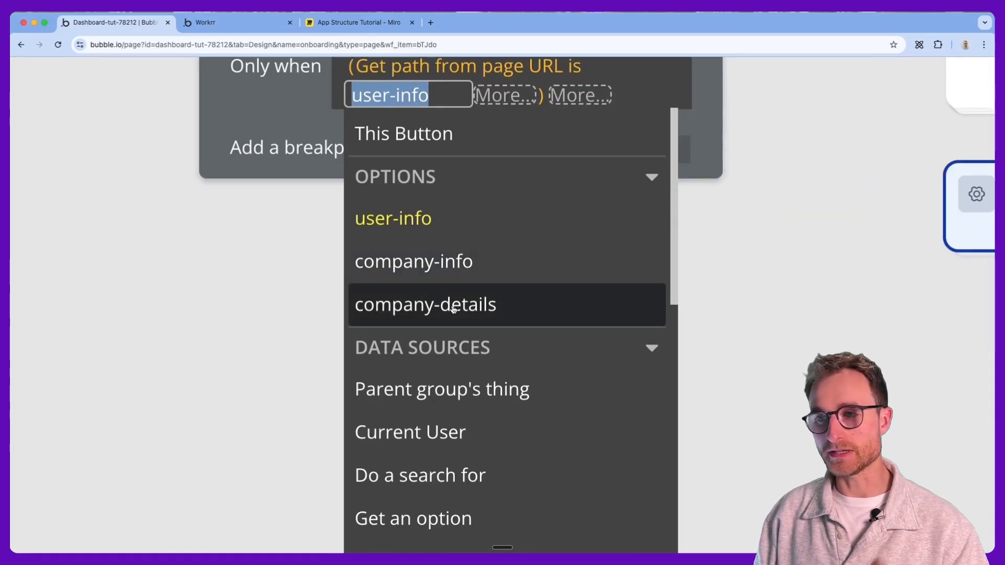
scroll(453, 309, down, 5)
click(259, 233)
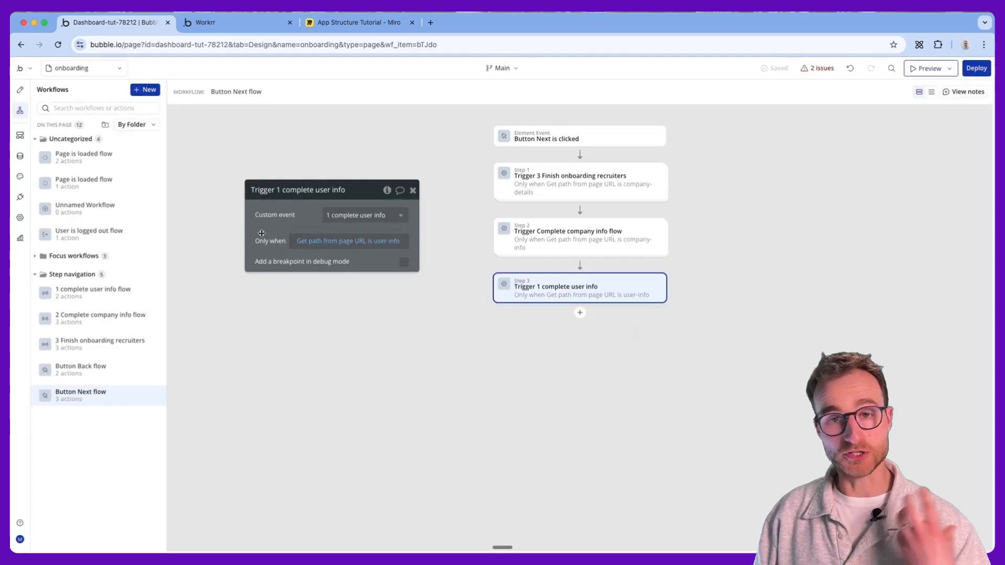
Step: Open the Nav Onboarding option set in the app data and examine its options
click(36, 155)
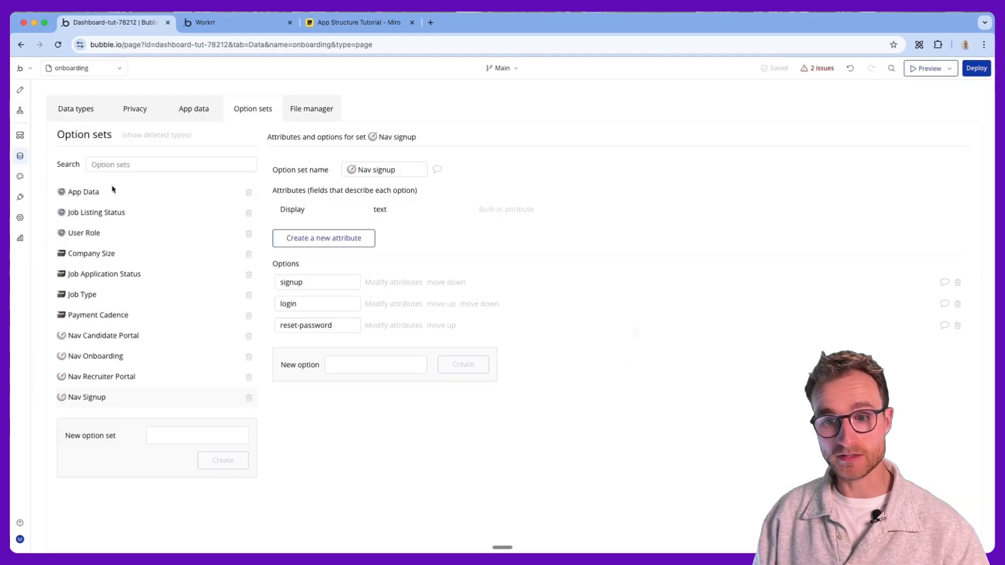
click(145, 358)
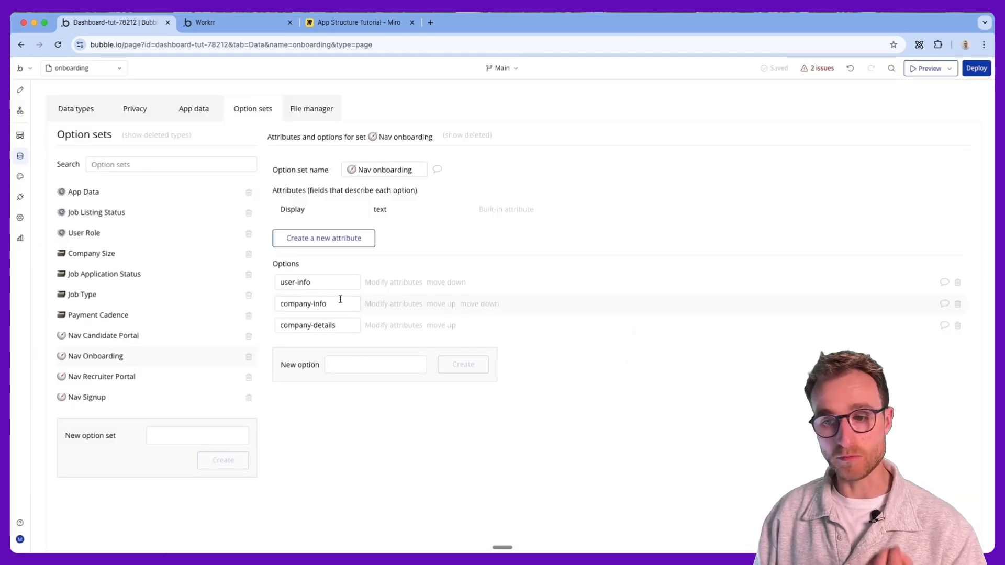
drag(324, 284, 244, 290)
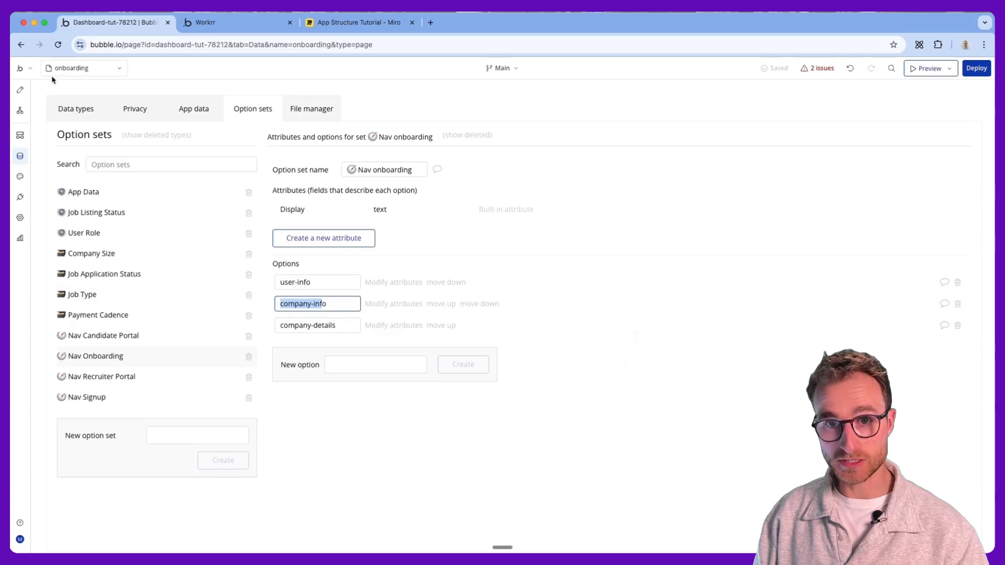
Step: Reopen the onboarding page's Next button workflow and examine the path conditions of its three trigger actions
click(19, 89)
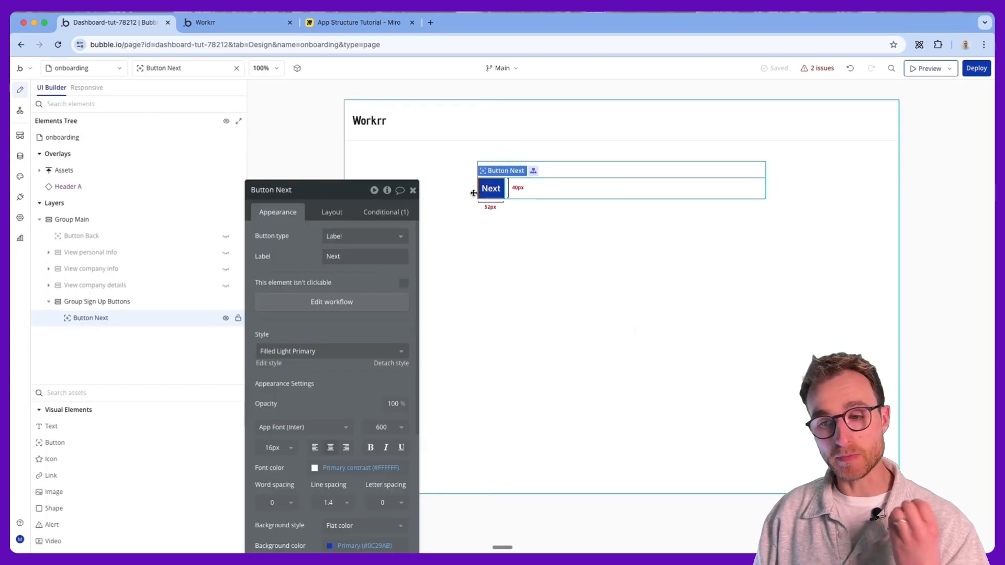
click(367, 302)
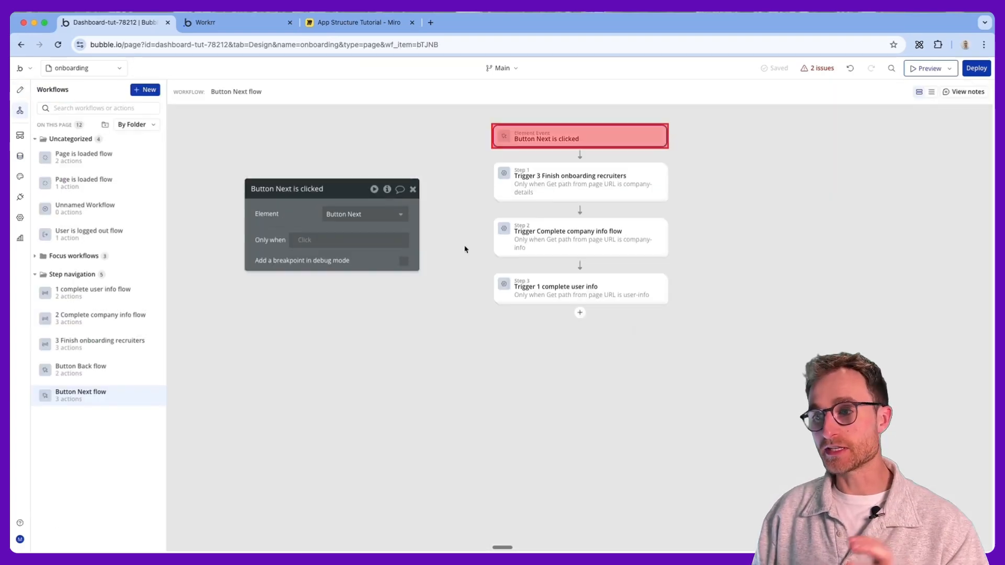
click(559, 186)
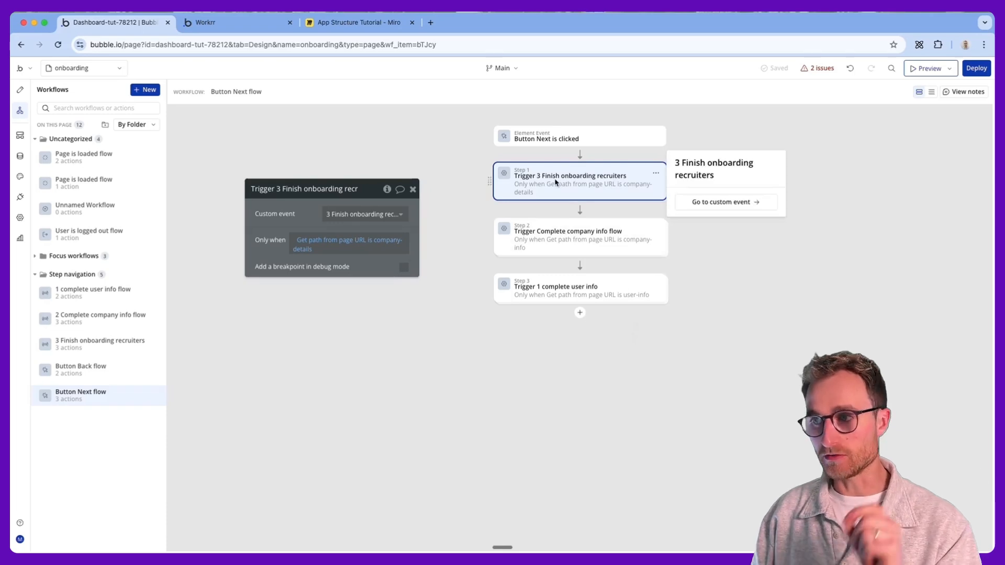
click(547, 238)
click(542, 297)
click(549, 233)
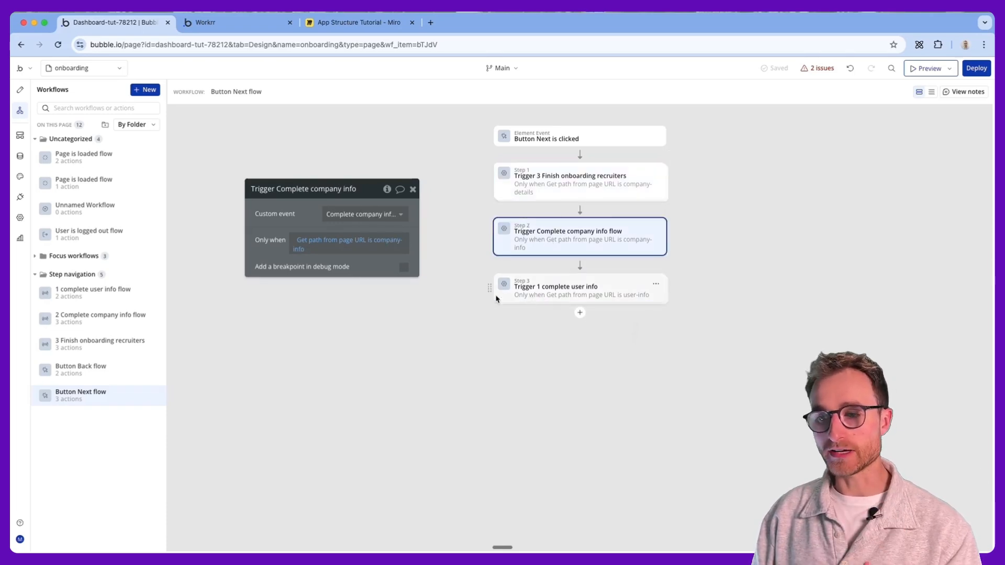
mouse_move(127, 376)
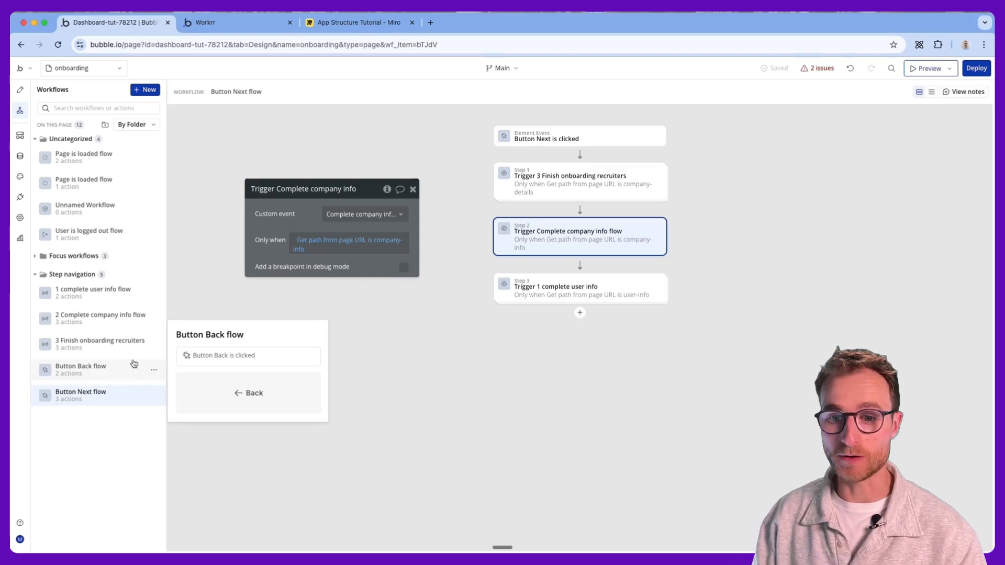
Step: Open the "1 complete user info" custom event and examine the fields set by its "Make changes to current user" action
click(535, 291)
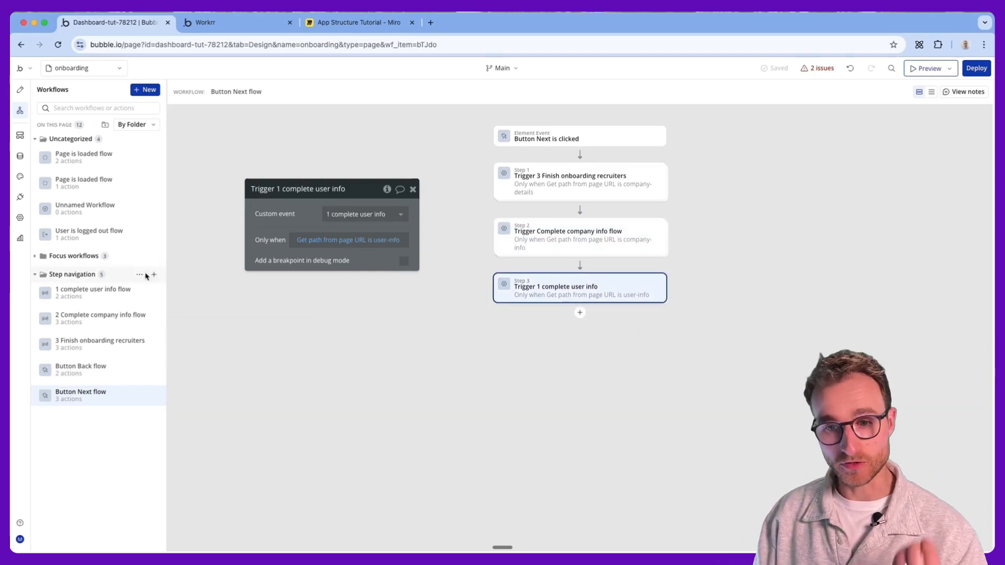
mouse_move(605, 287)
click(713, 303)
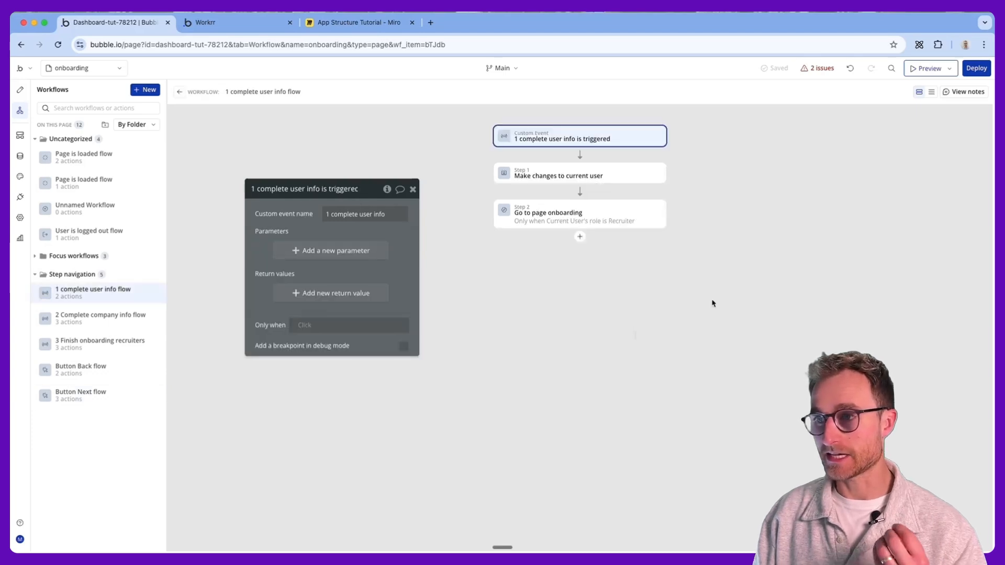
click(598, 178)
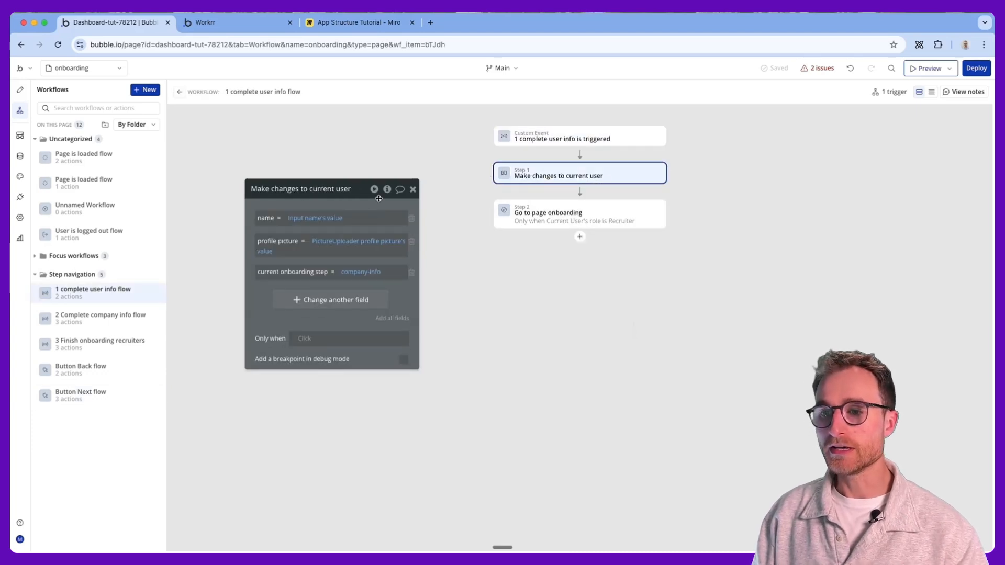
drag(378, 198, 374, 172)
click(210, 22)
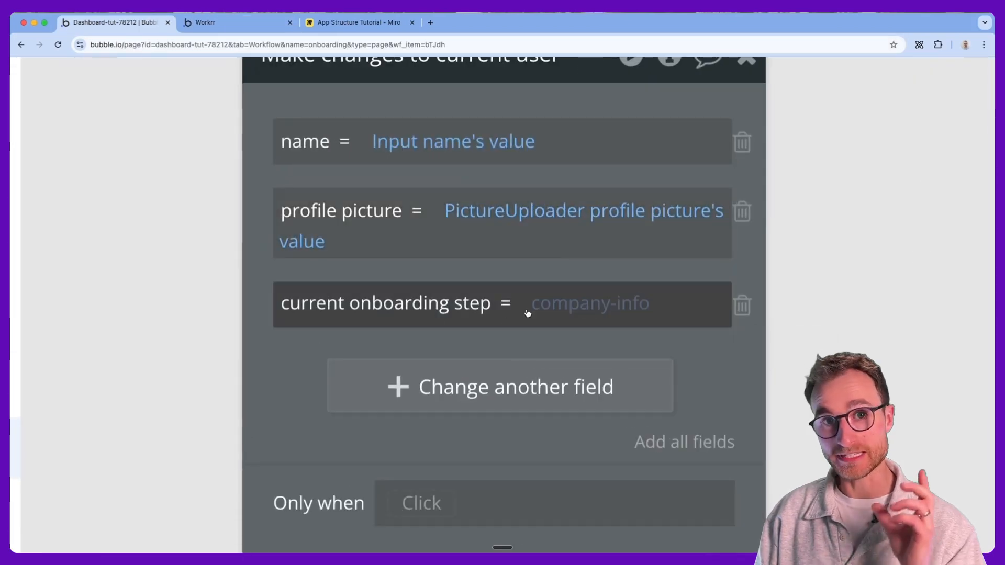
mouse_move(547, 311)
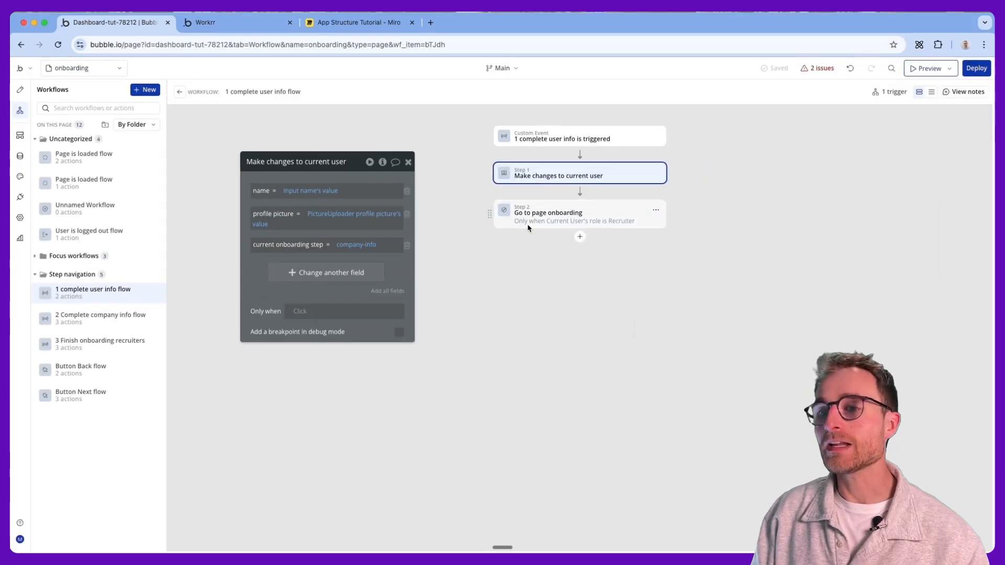
Step: Inspect the data to send and the Only when condition of the "Go to page onboarding" action
click(531, 223)
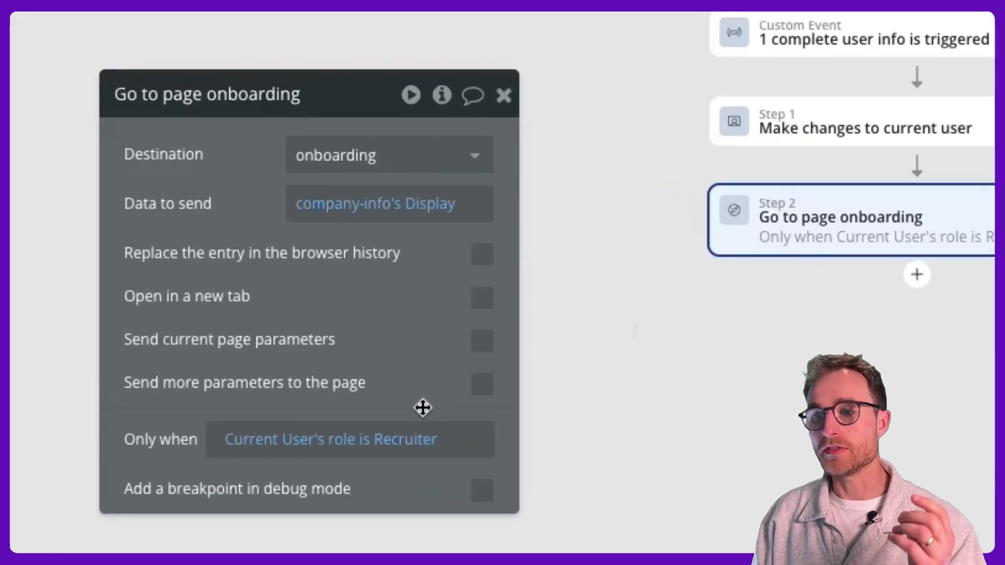
mouse_move(407, 219)
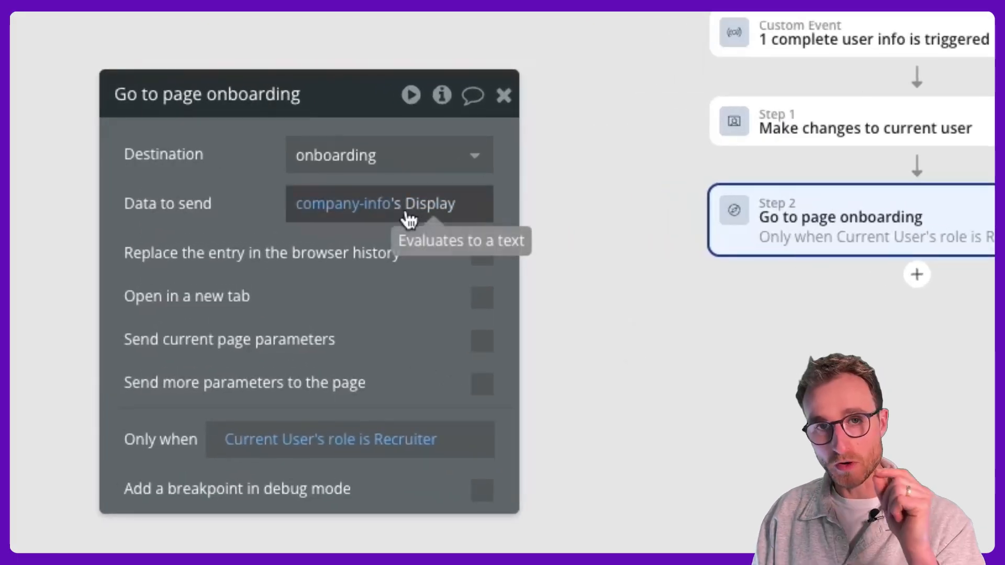
click(360, 209)
Step: Advance the Workrr preview to the company-info onboarding step and reload it with ?debug_mode=true appended to the URL
click(384, 309)
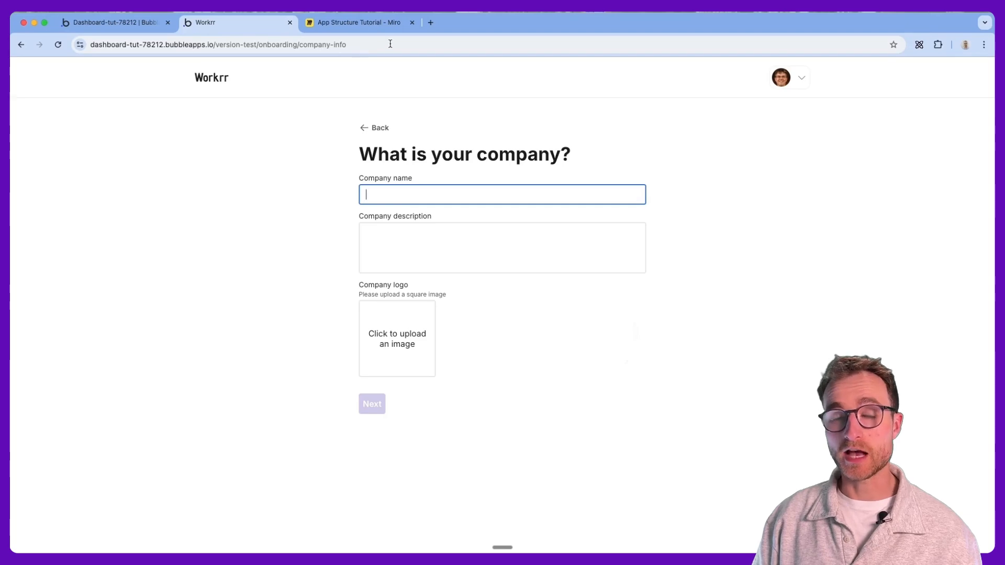
click(392, 43)
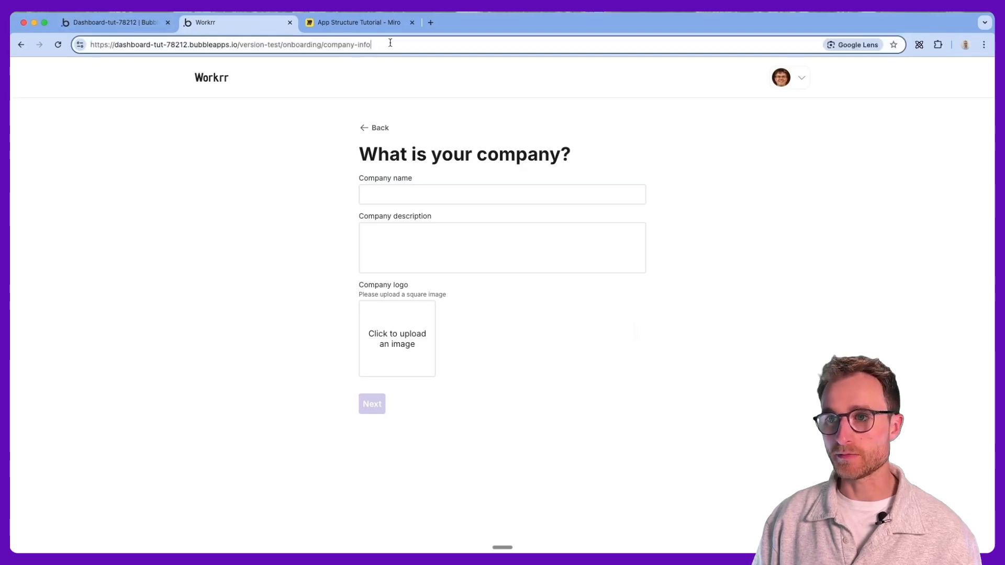
text(?debug_mode=true)
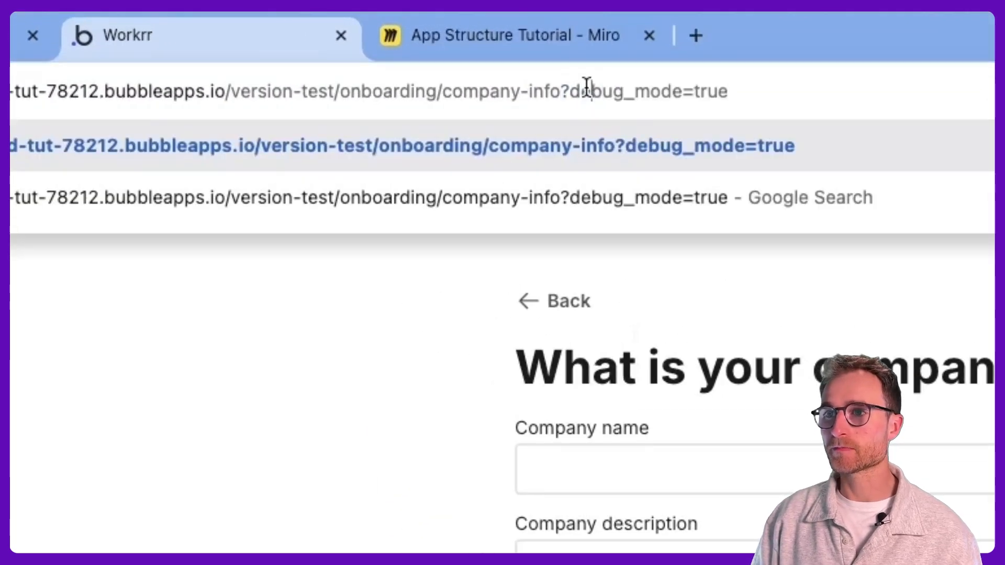
key(Return)
Step: Remove the company-info path from the onboarding URL and reload the page in debug mode
drag(485, 86, 545, 89)
click(371, 77)
key(BackSpace)
key(BackSpace)
key(Return)
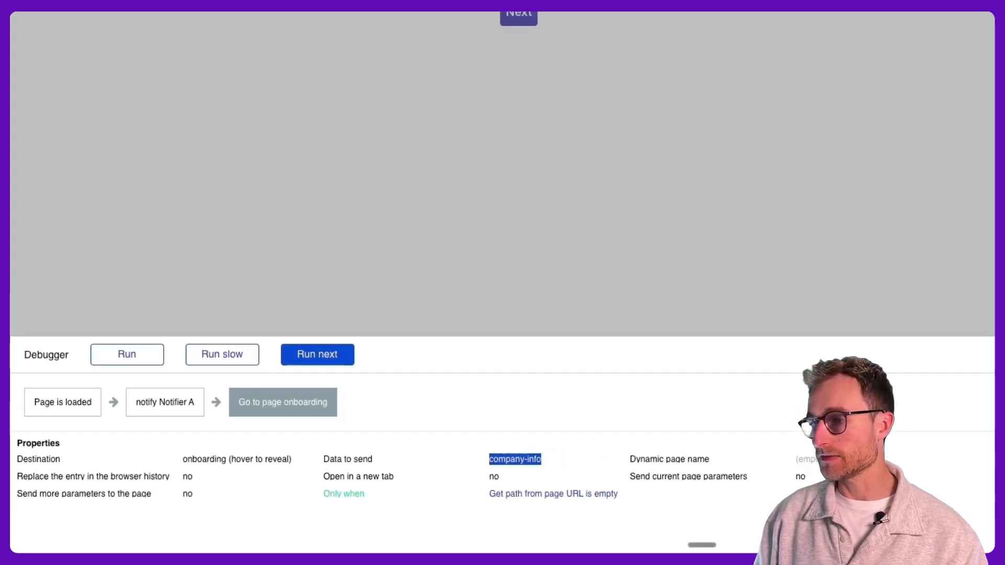
Step: Evaluate the "Current User's current onboarding step's Display" expression in the debugger and run the rest of the page-load workflow
scroll(808, 442, up, 5)
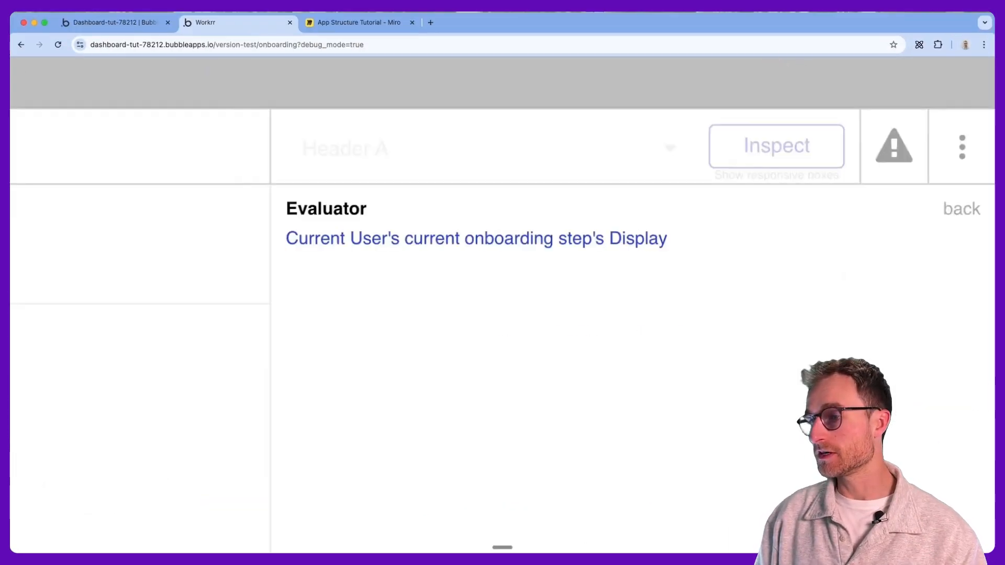
click(525, 229)
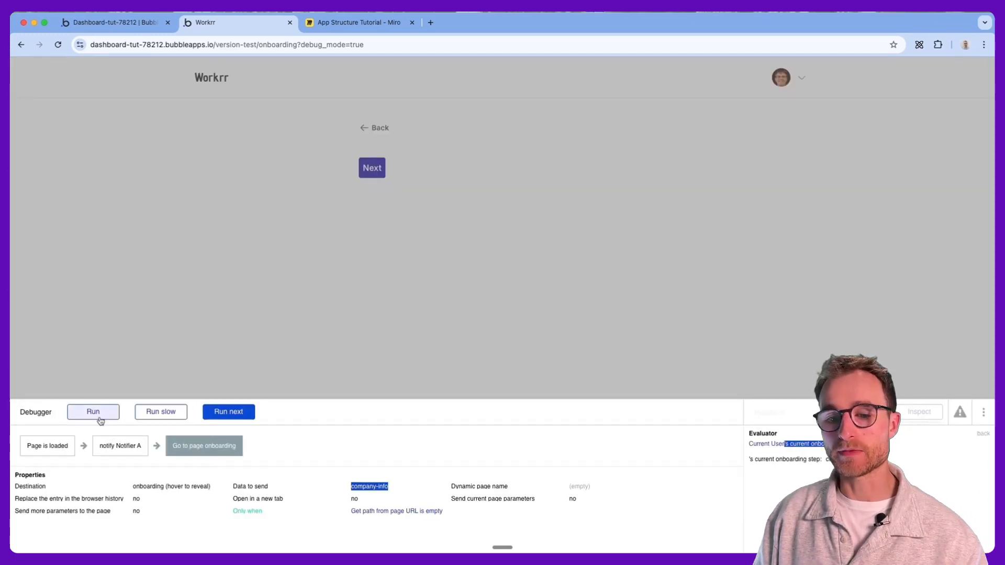
click(98, 418)
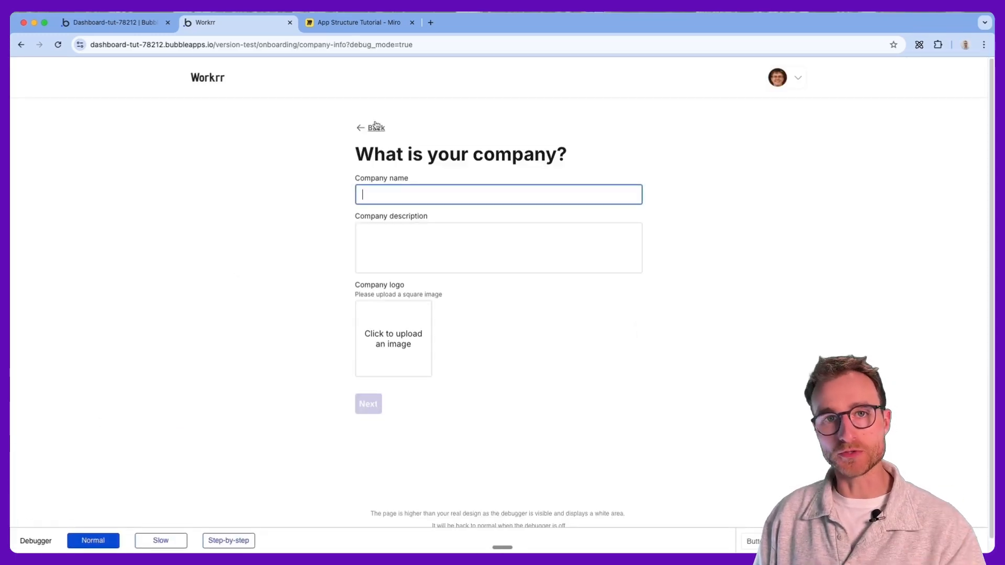
Step: Go to the Workrr home page, switch the debugger to step-by-step and open the recruiter dashboard from the account options
click(198, 78)
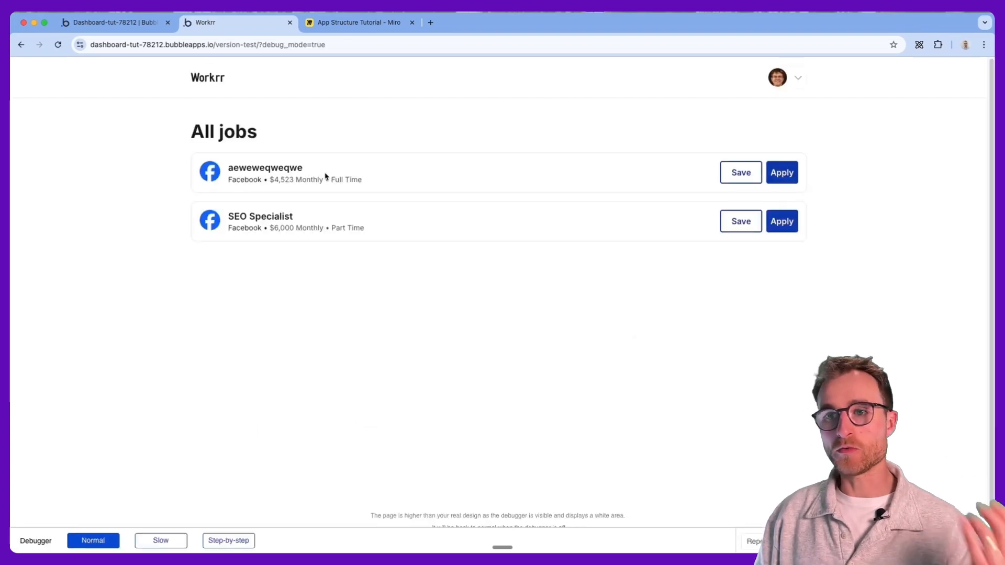
click(785, 94)
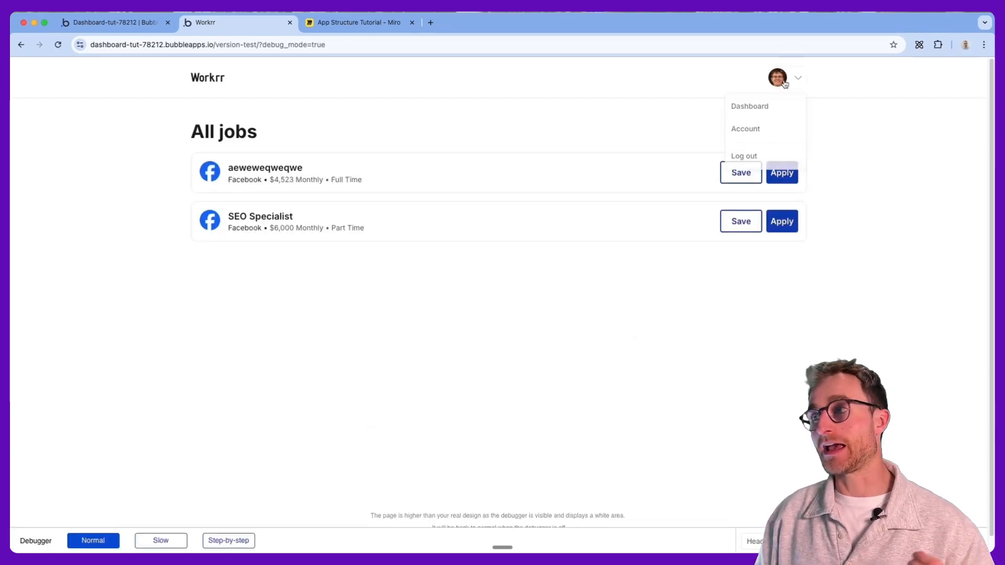
click(245, 539)
click(785, 78)
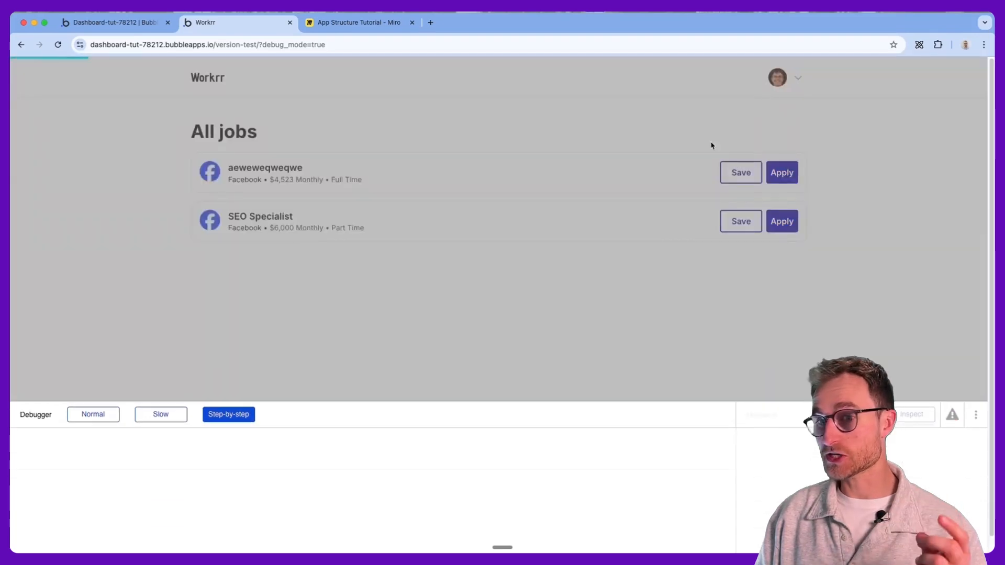
click(239, 415)
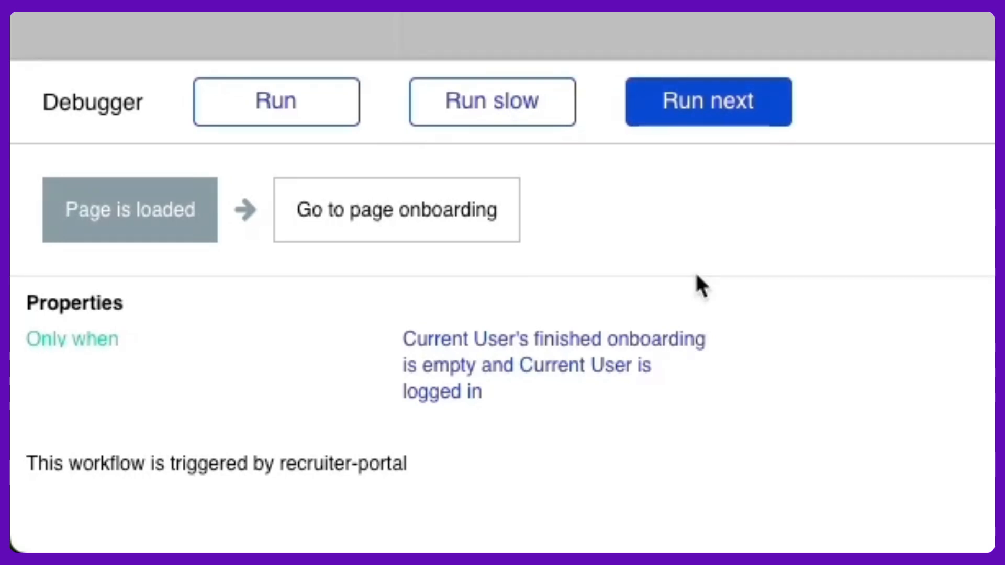
Step: Evaluate the Only when condition of the recruiter portal's page-load event and step through its redirect to the onboarding page
click(559, 379)
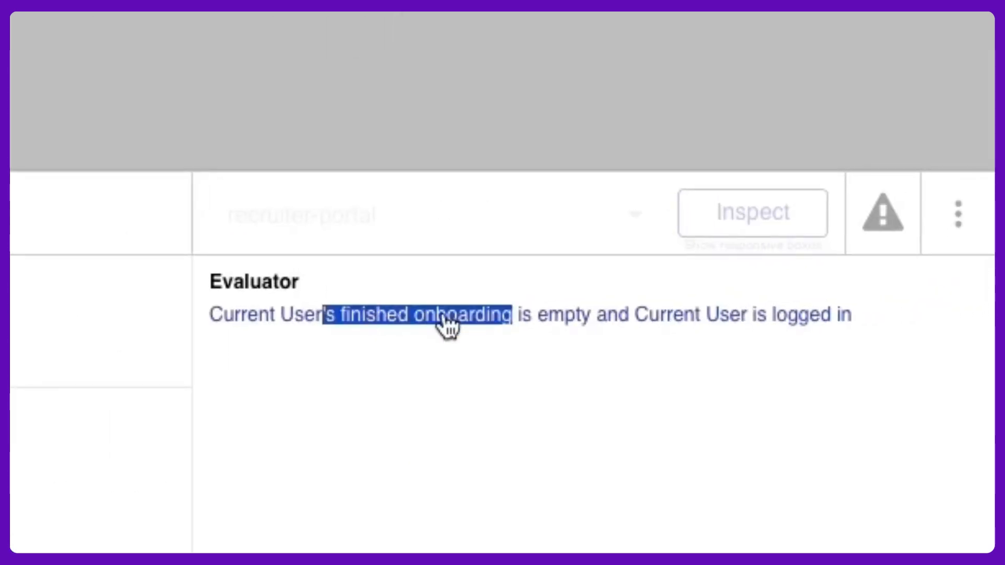
click(444, 322)
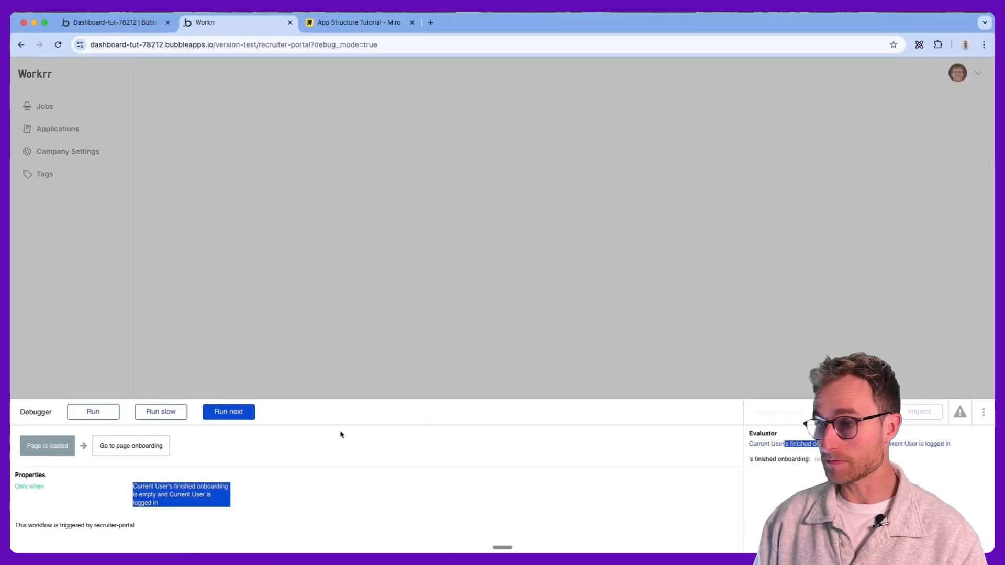
click(228, 412)
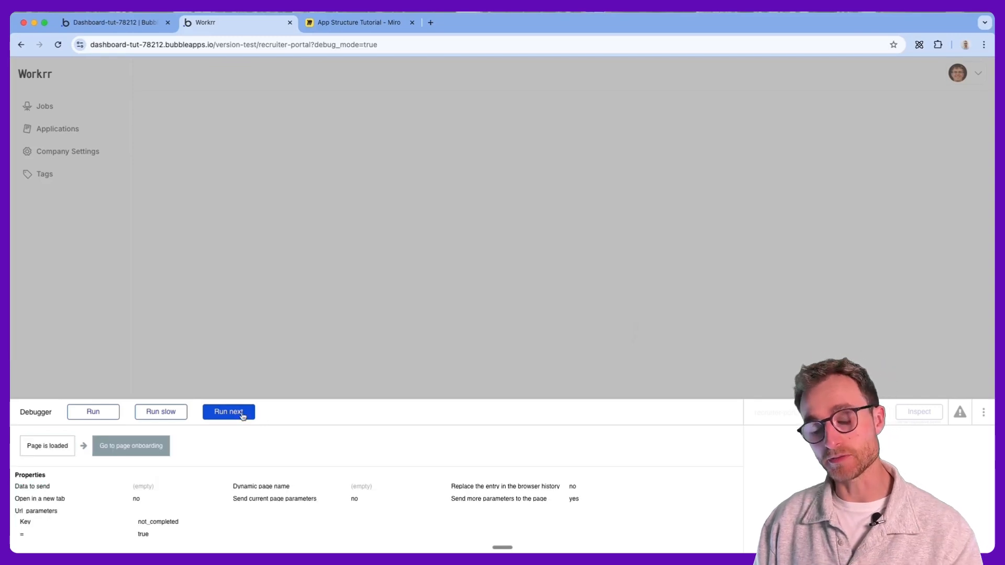
click(228, 412)
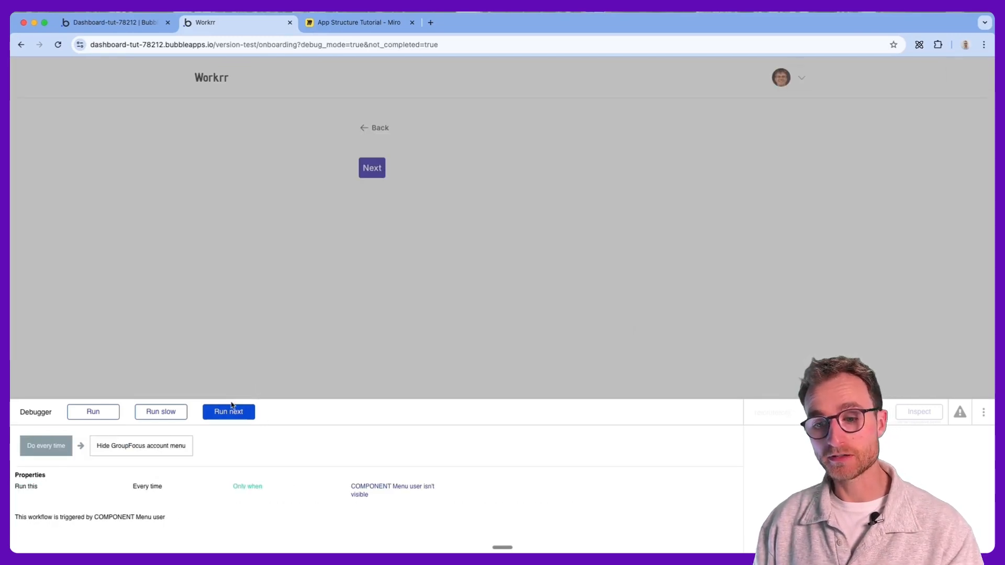
Step: Step the debugger to the Notifier A action on the onboarding page and examine the not_completed=true URL parameter
click(233, 412)
click(232, 412)
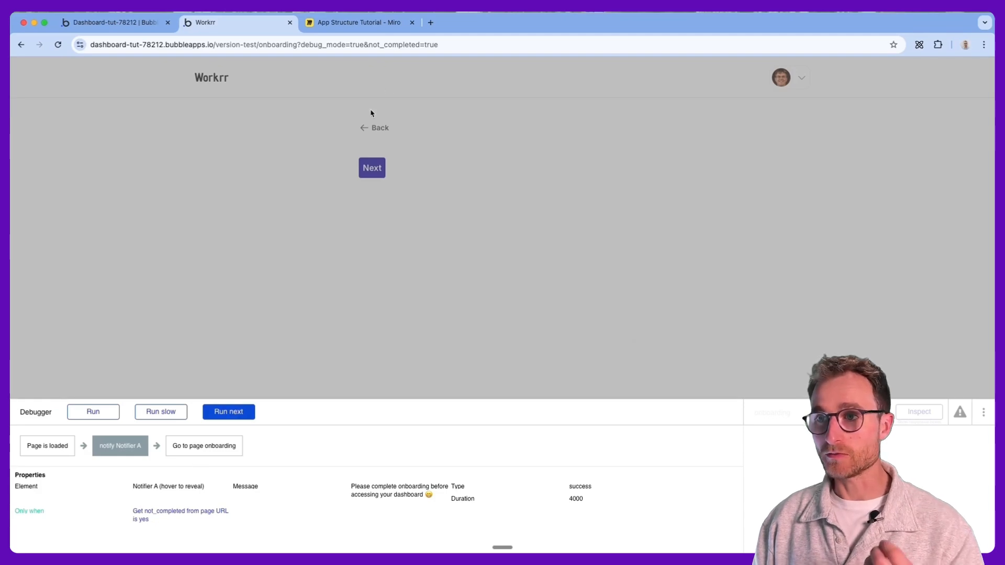
drag(439, 44, 365, 45)
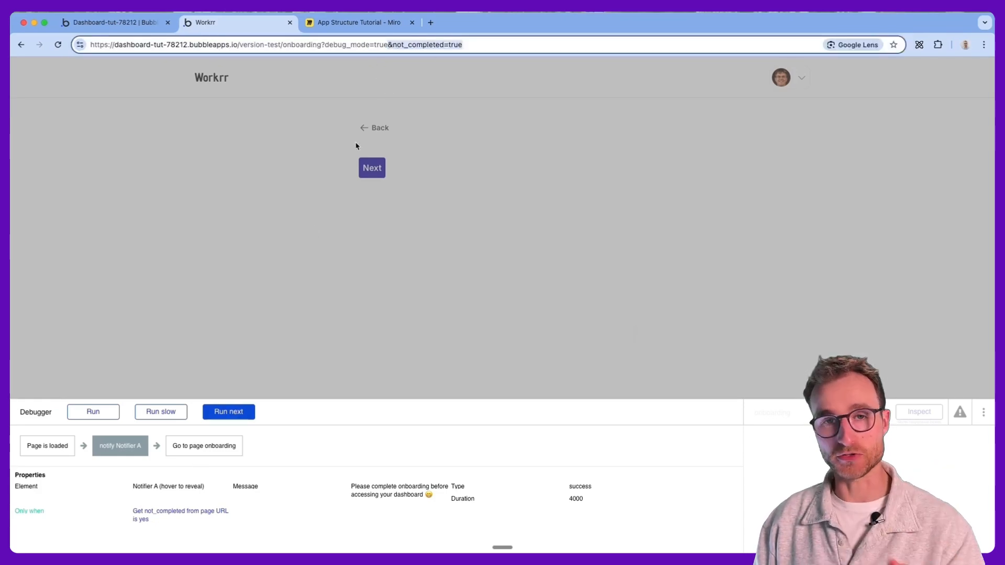
Step: Step through the "Go to page onboarding" action to load the company-info path
click(233, 412)
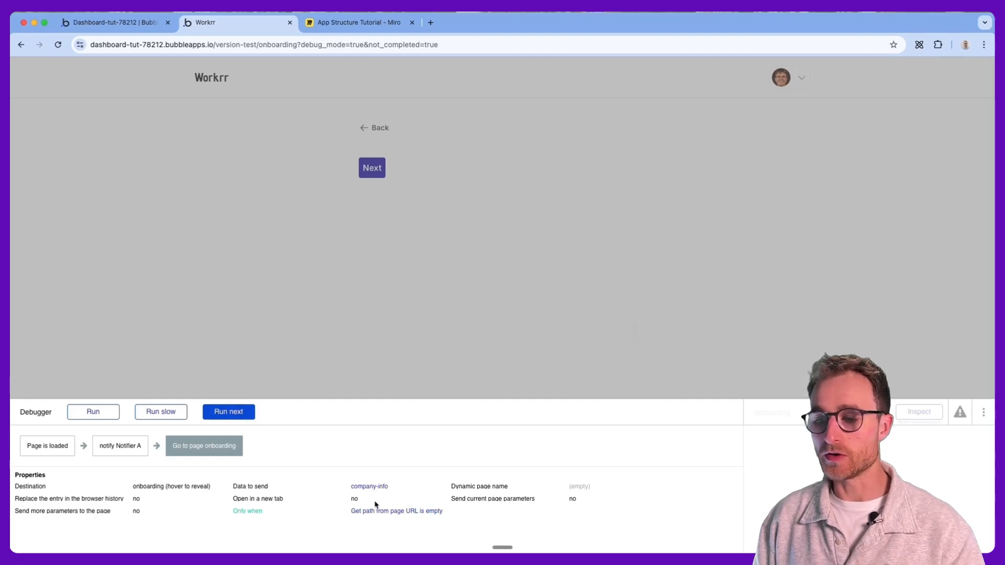
click(300, 44)
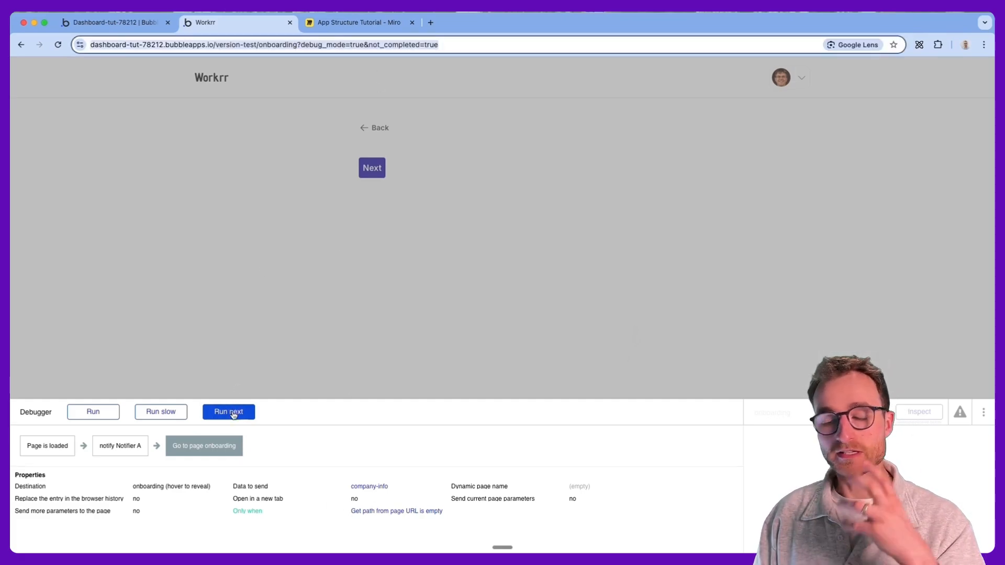
click(233, 413)
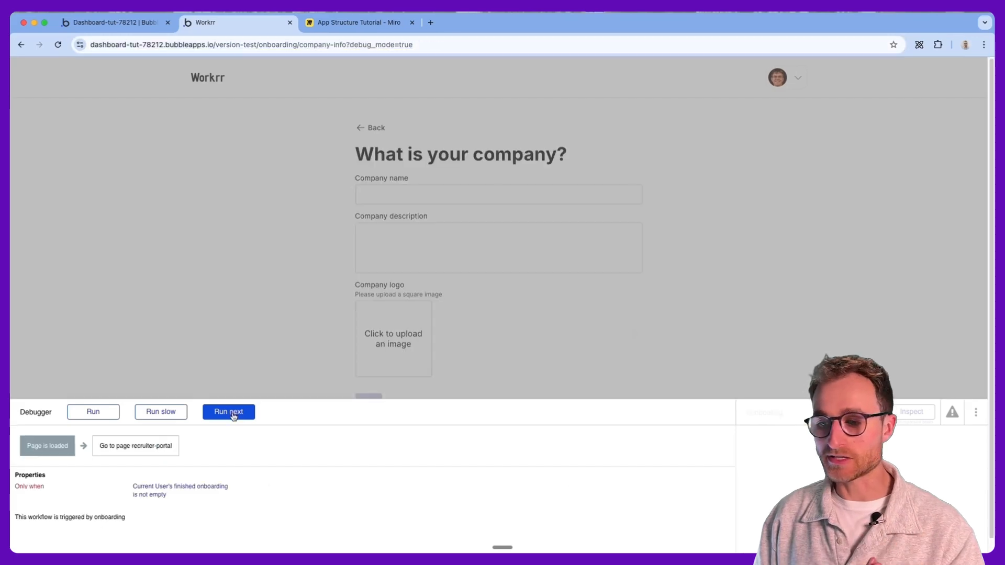
Step: Submit the company form with name Bubble, description No Code tool and a logo, then step the debugger into the Complete company info flow
click(118, 414)
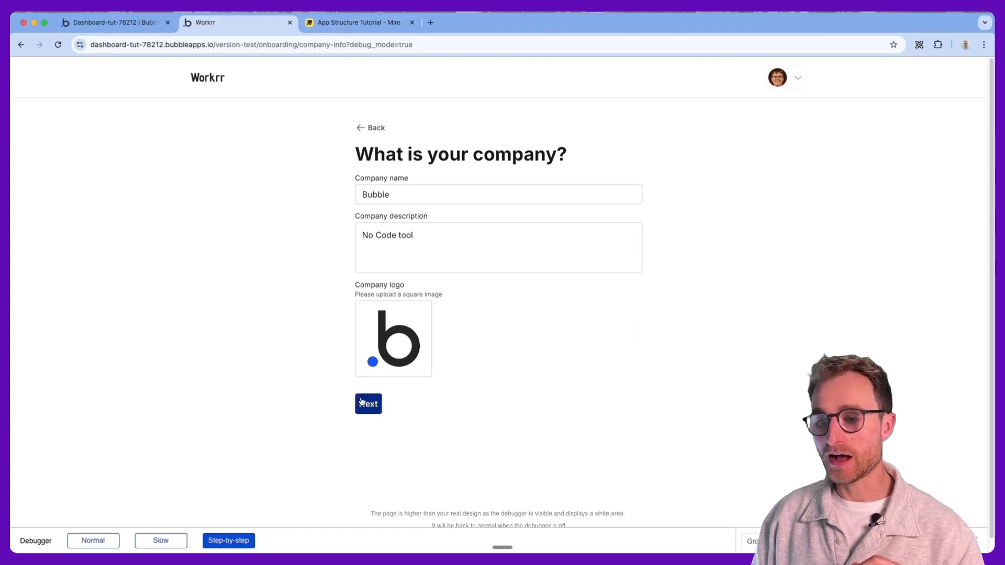
click(361, 403)
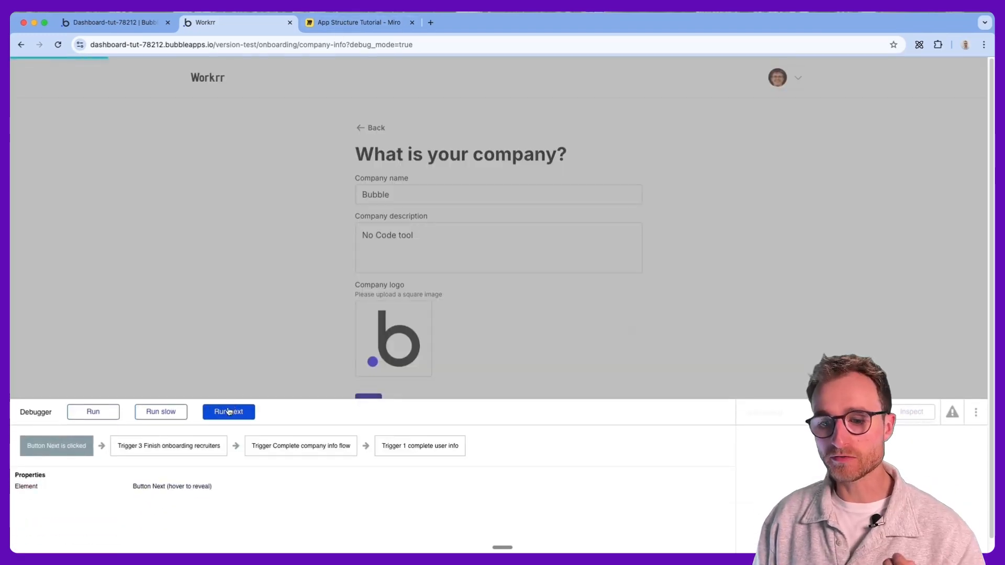
click(229, 412)
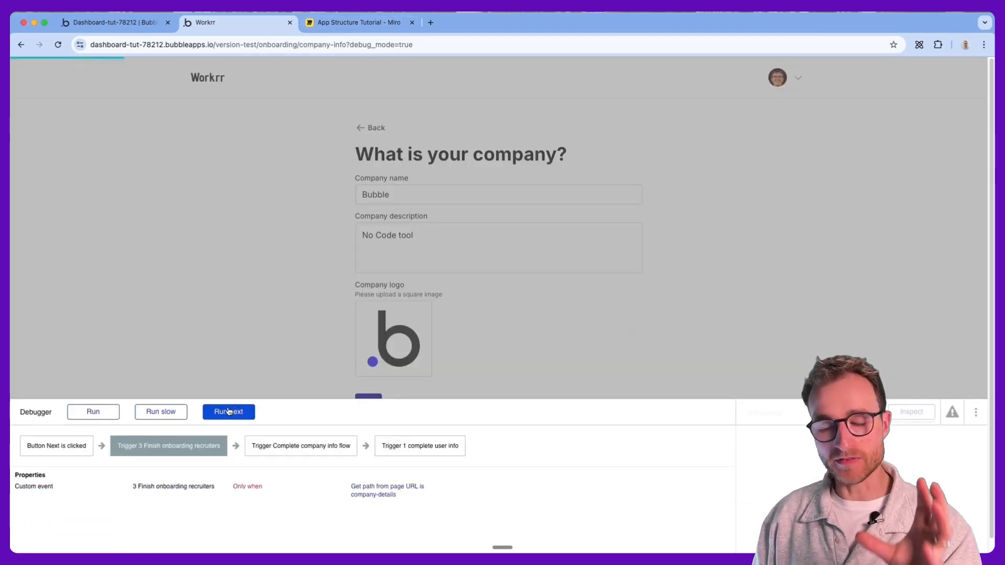
click(229, 412)
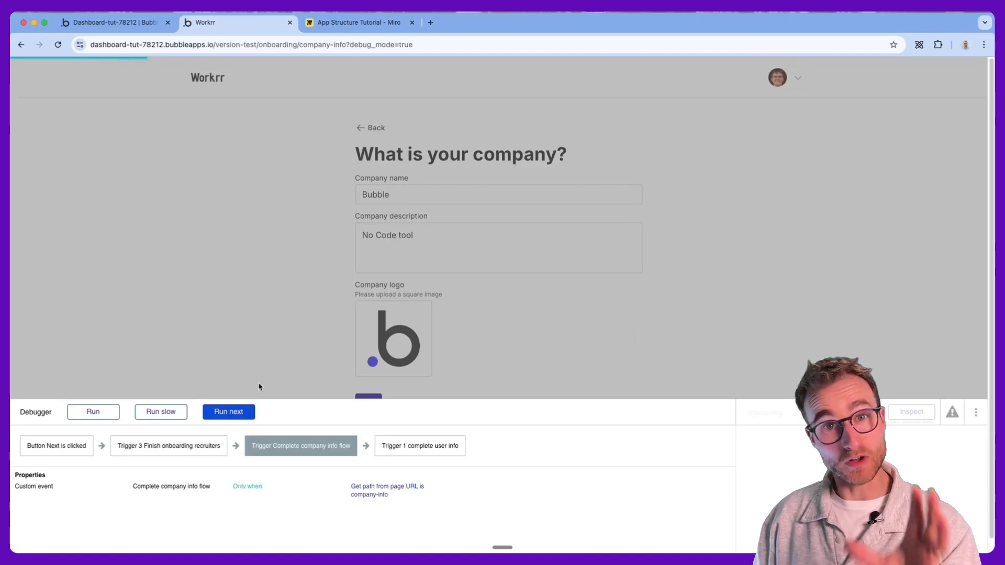
click(228, 413)
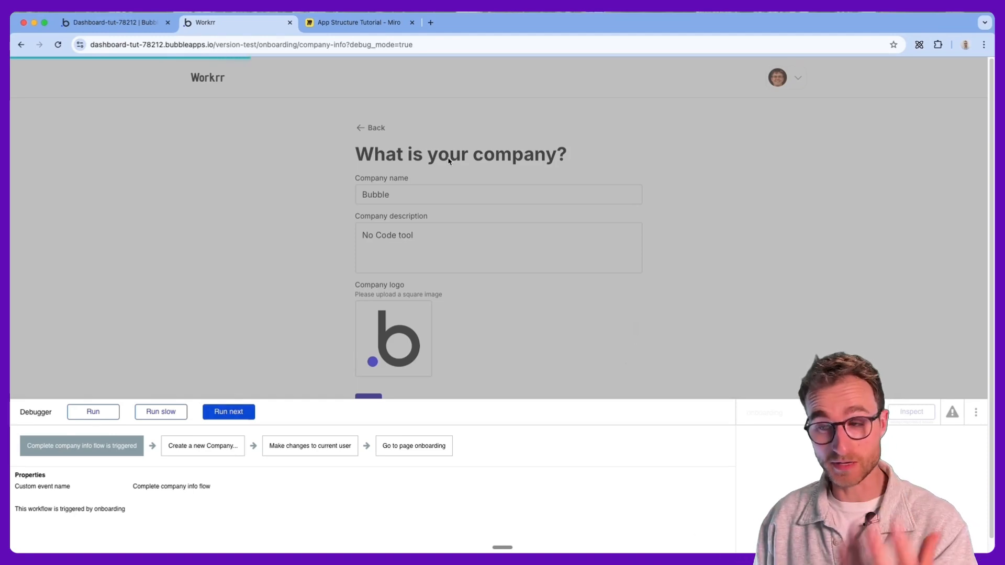
Step: Step the debugger to the Create a new Company action and examine its initial values for description, logo and name
click(243, 413)
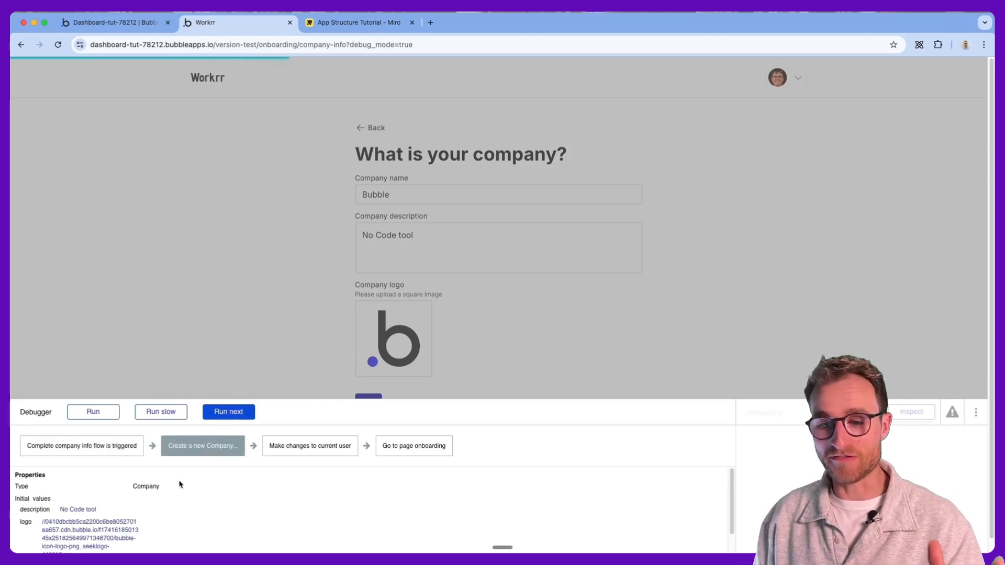
scroll(157, 502, down, 1)
triple_click(142, 512)
click(131, 505)
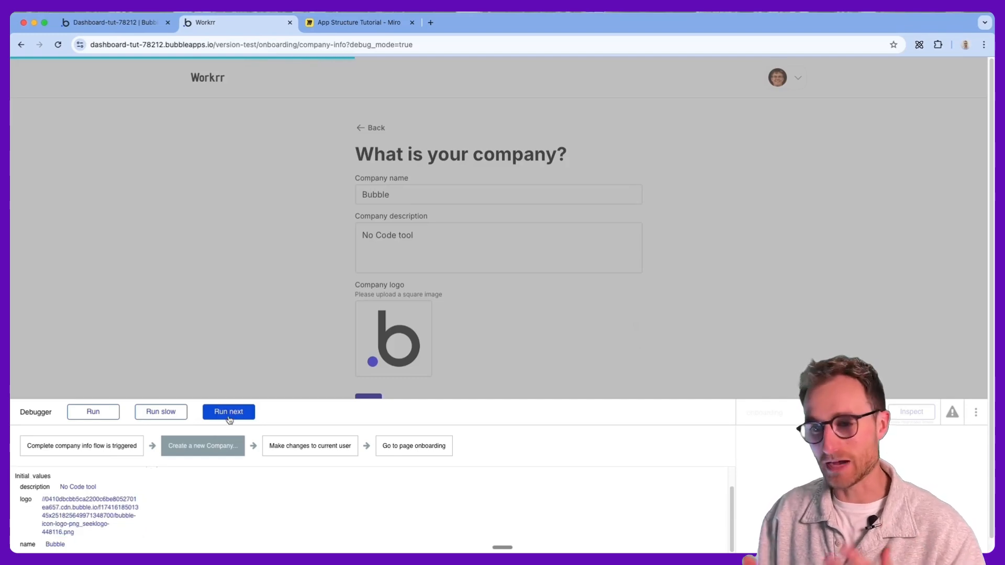
Step: Step to the Make changes to current user action and examine its company and current onboarding step values
click(229, 414)
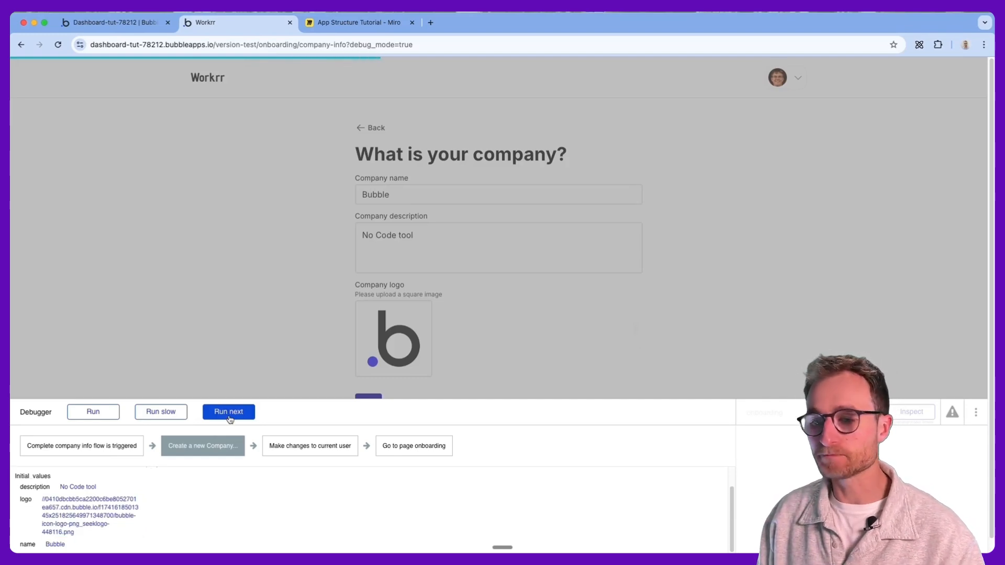
triple_click(130, 499)
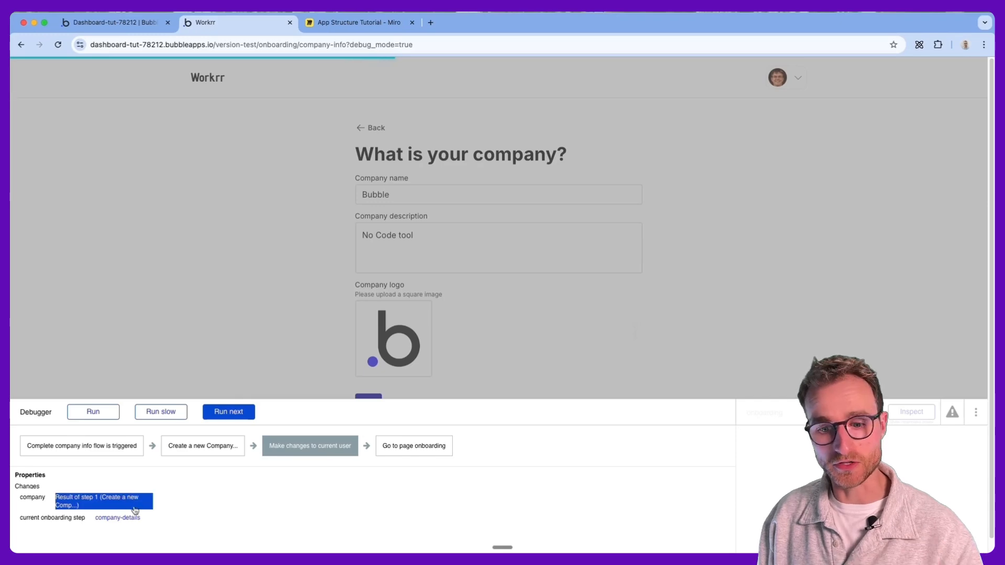
scroll(129, 521, up, 5)
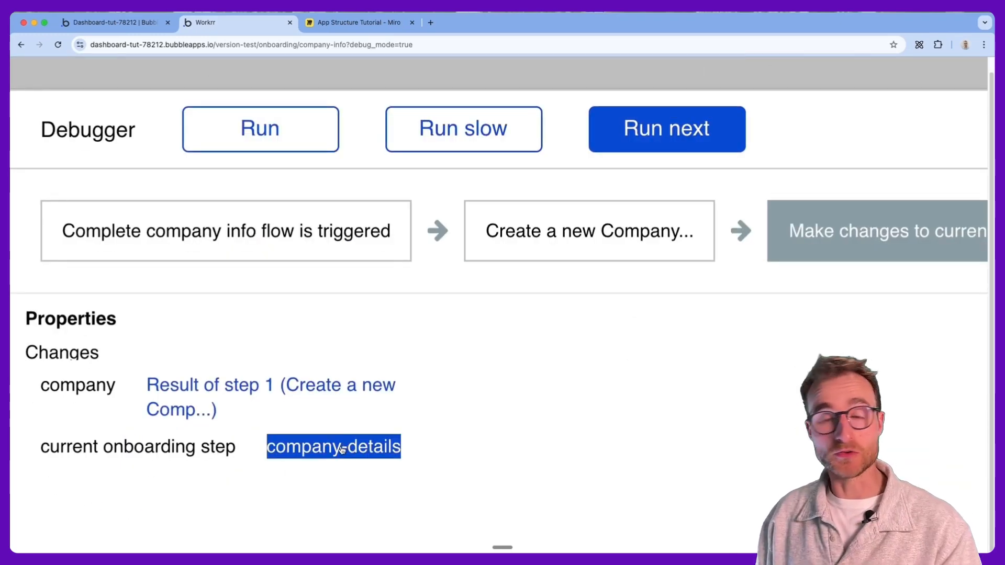
scroll(342, 449, down, 5)
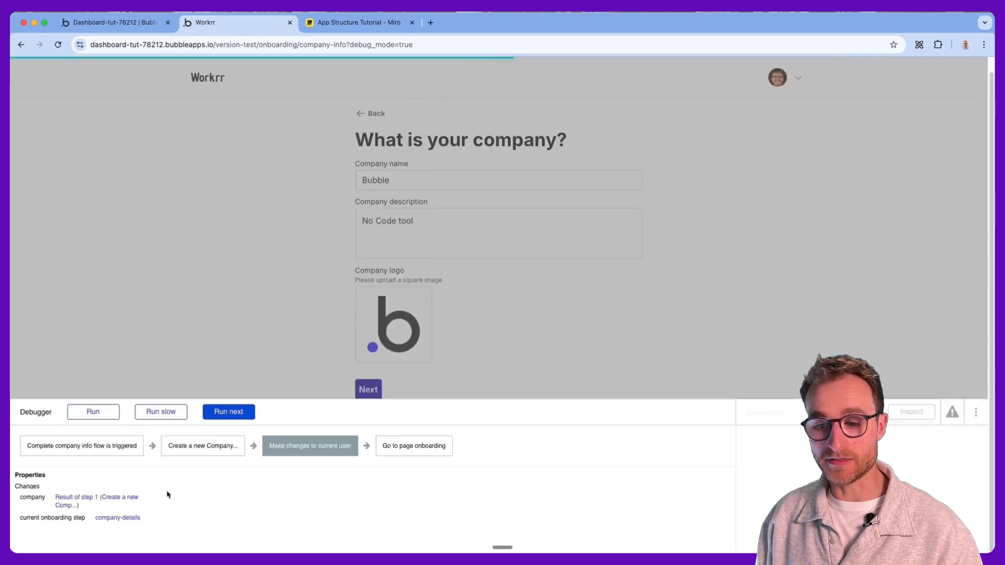
click(136, 517)
triple_click(132, 518)
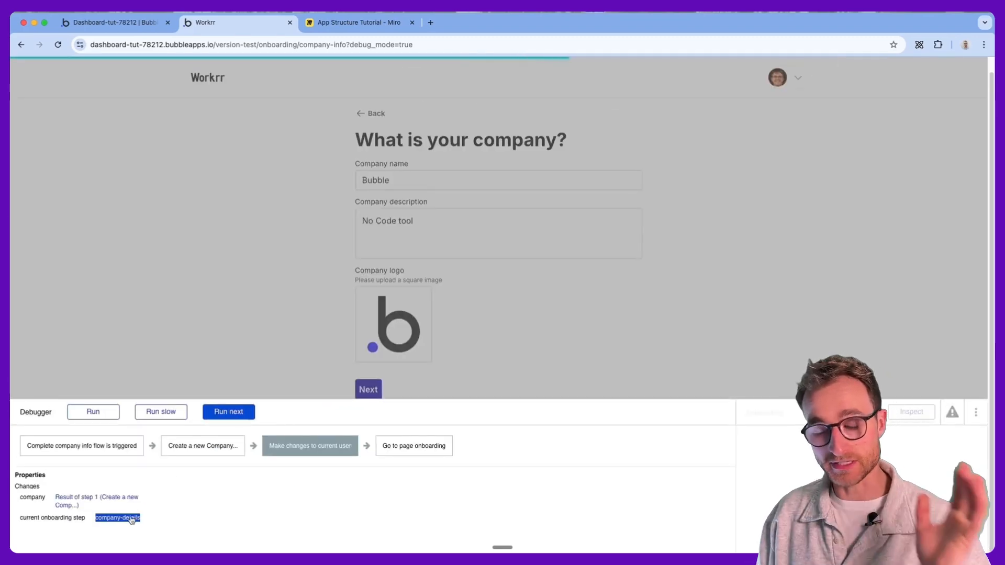
click(131, 519)
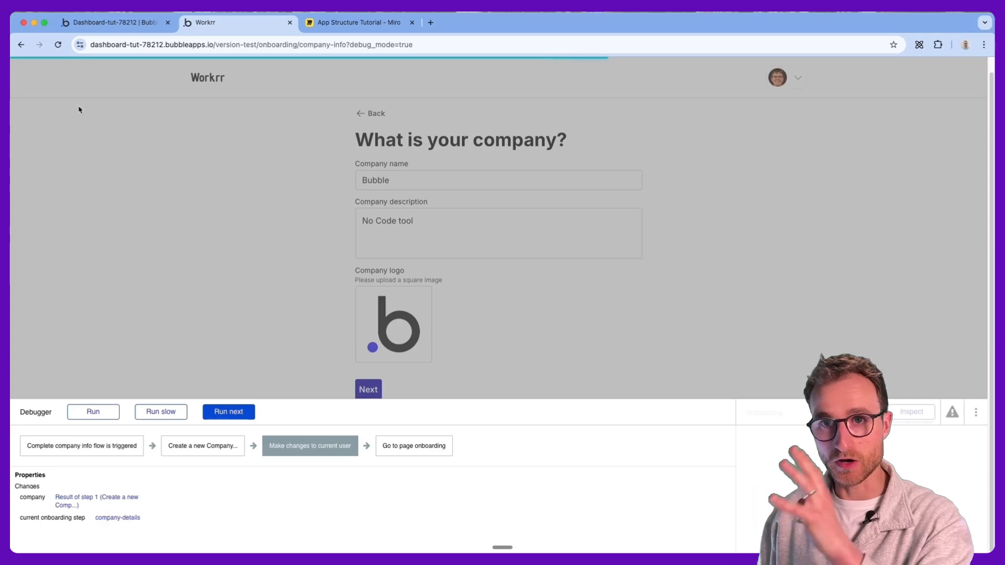
Step: Switch to the Bubble editor and compare the company-info and company-details options in the Nav onboarding option set
click(115, 21)
click(20, 156)
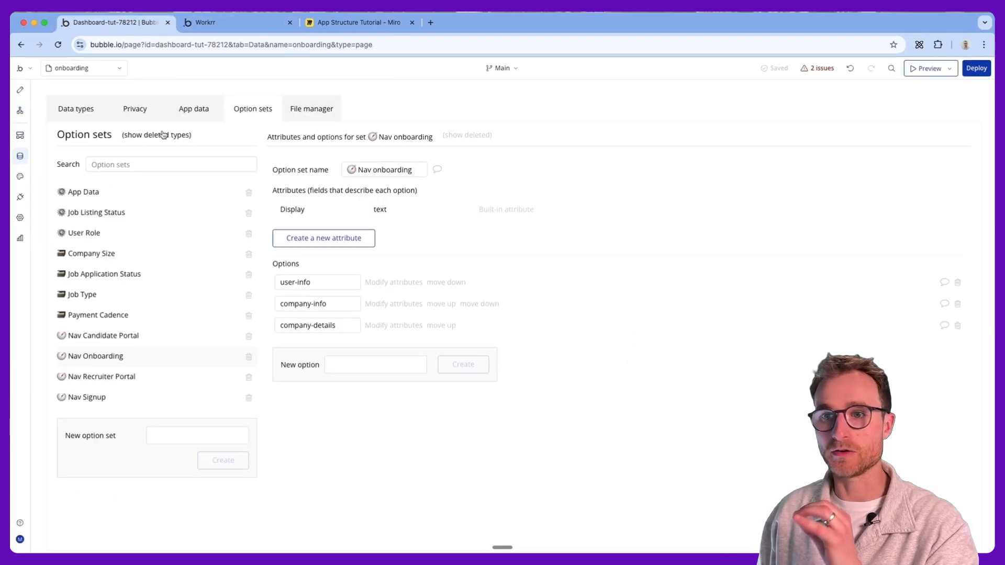
click(348, 303)
drag(326, 304, 288, 303)
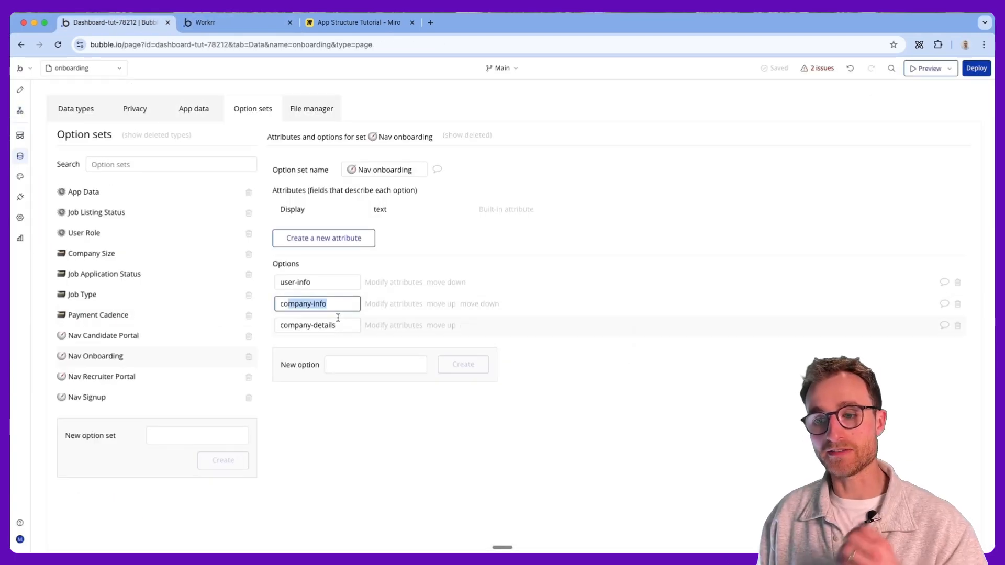
drag(339, 325, 283, 328)
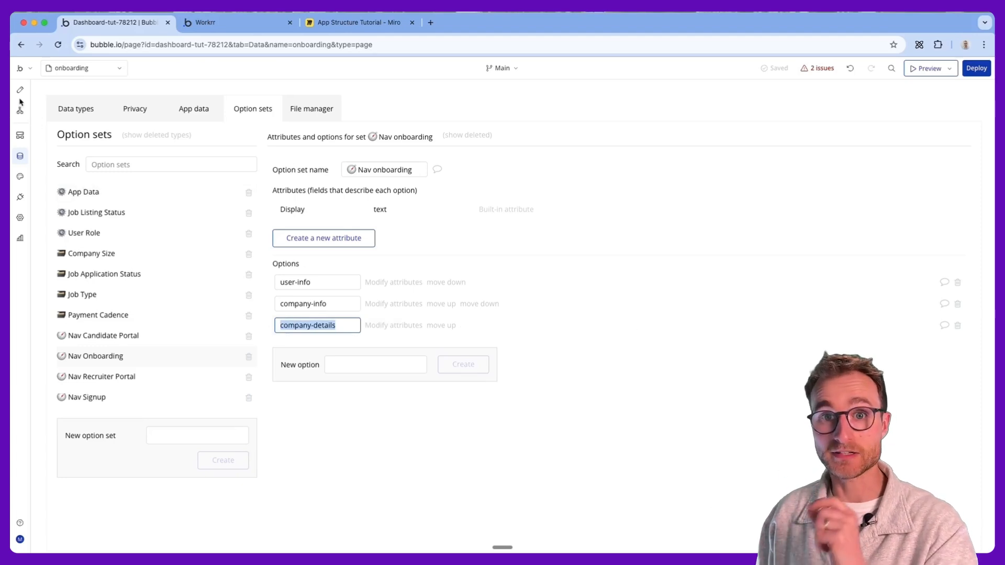
Step: Return to the Workrr preview, examine the data sent by Go to page onboarding, and run through to the company-details path
click(224, 18)
click(238, 417)
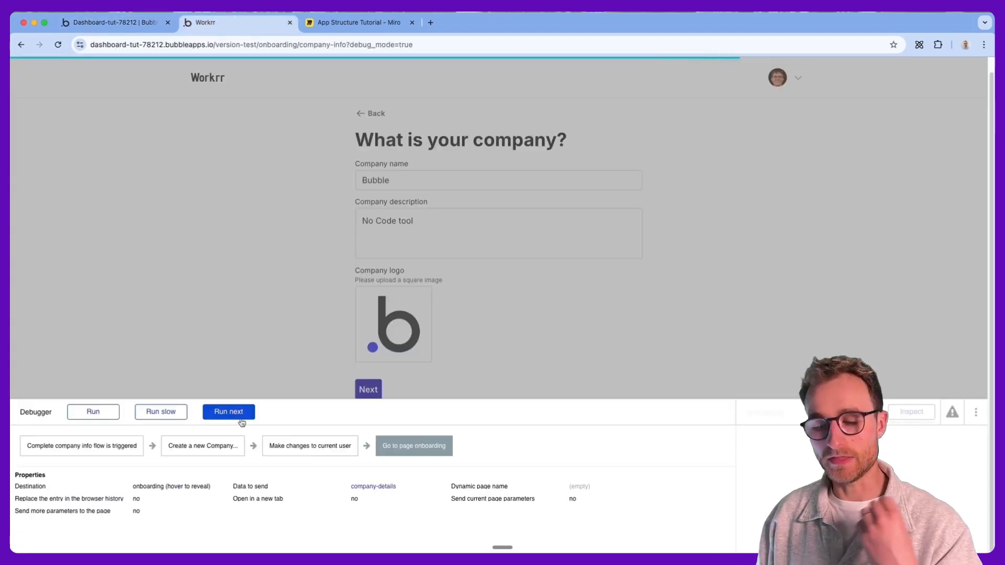
double_click(388, 486)
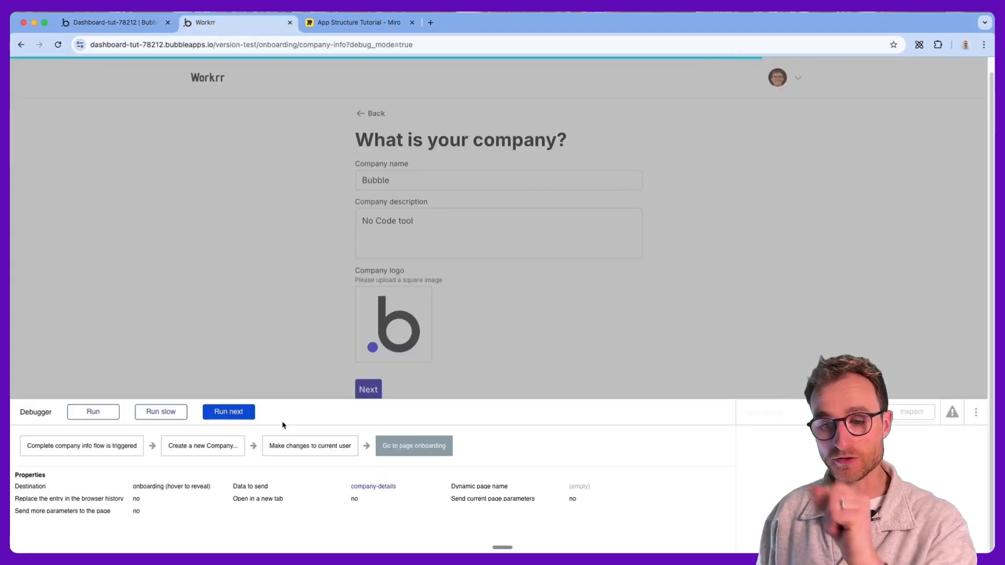
click(227, 412)
click(106, 411)
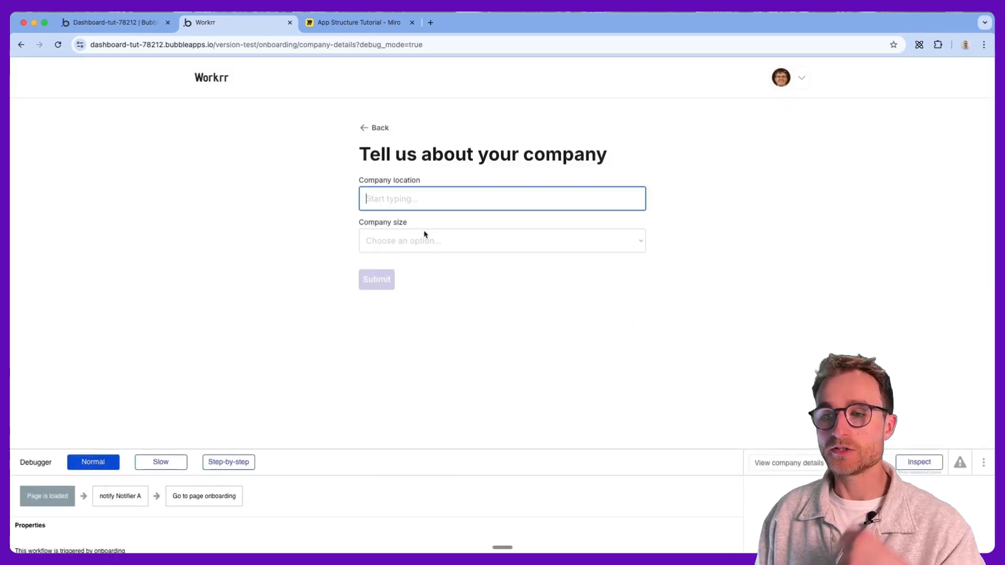
Step: Enter New York, NY, USA as company location and 50+ as company size, and submit the form with the debugger in step-by-step mode
click(410, 241)
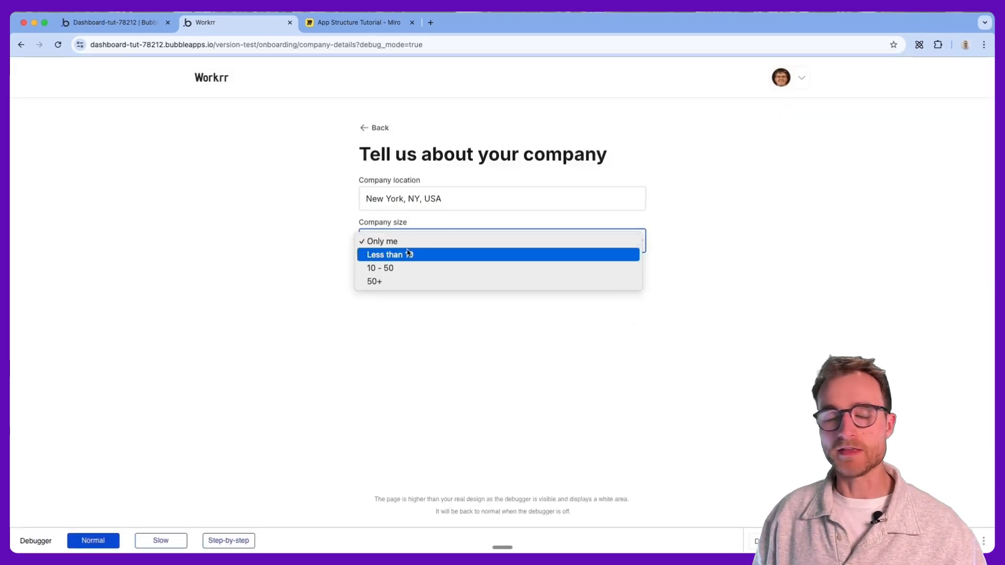
click(410, 282)
click(220, 544)
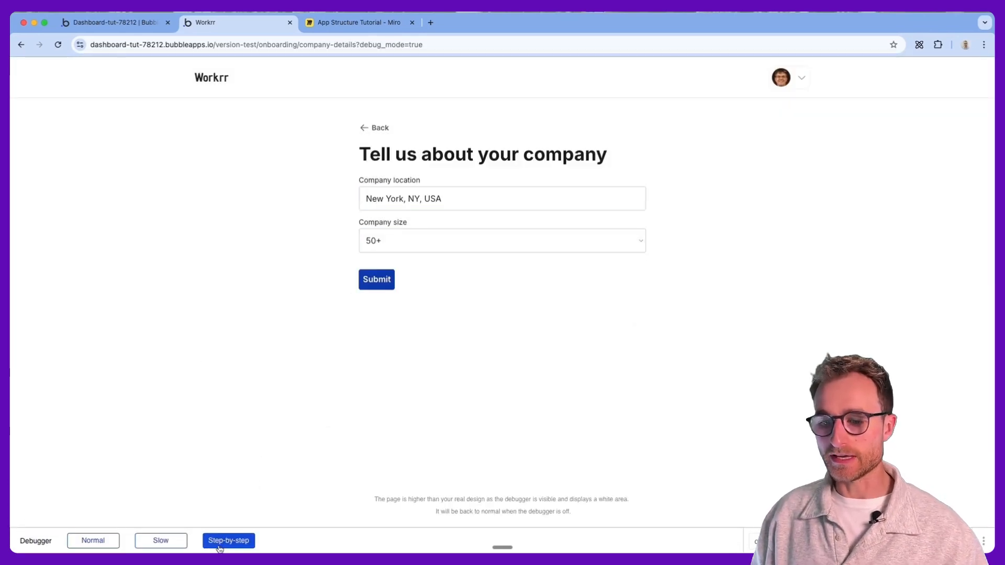
click(380, 290)
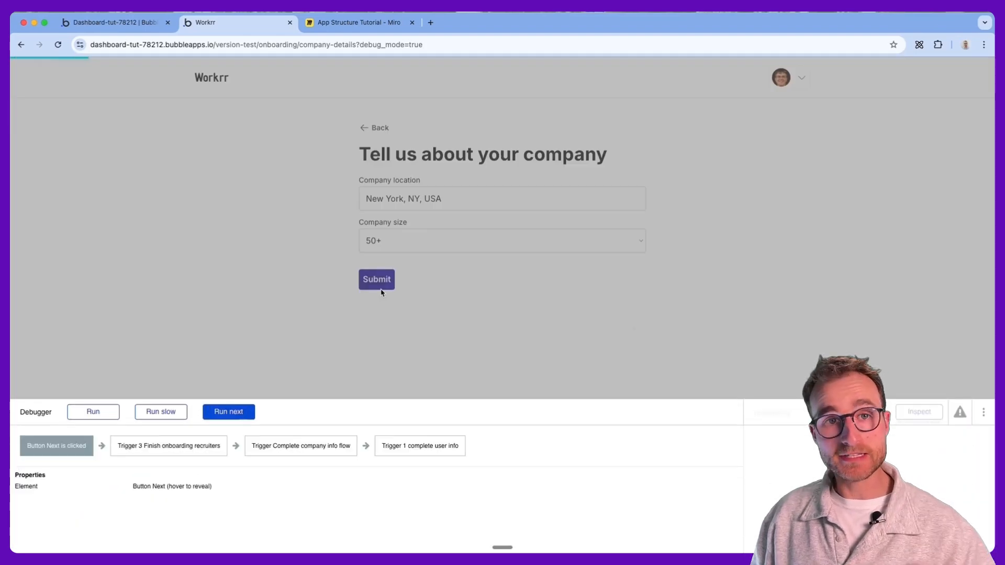
Step: Examine the Only when path condition of the 3 Finish onboarding recruiters trigger and step into that custom event
click(236, 415)
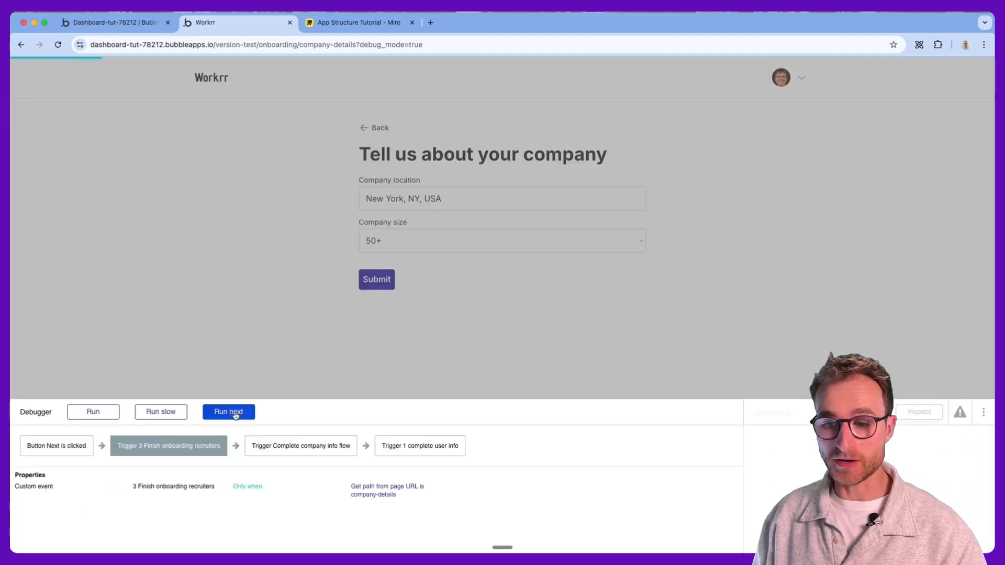
scroll(373, 495, up, 5)
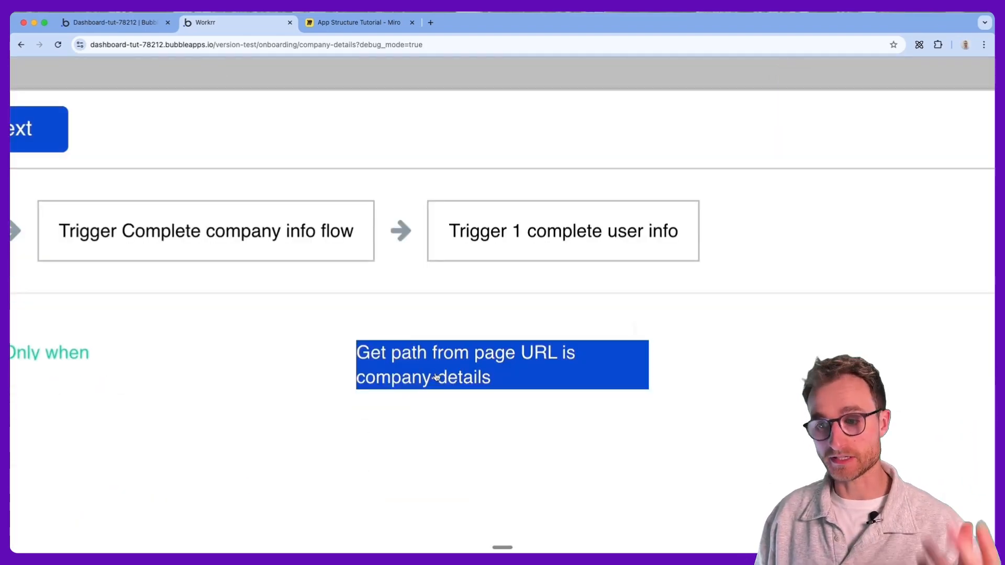
scroll(437, 376, down, 5)
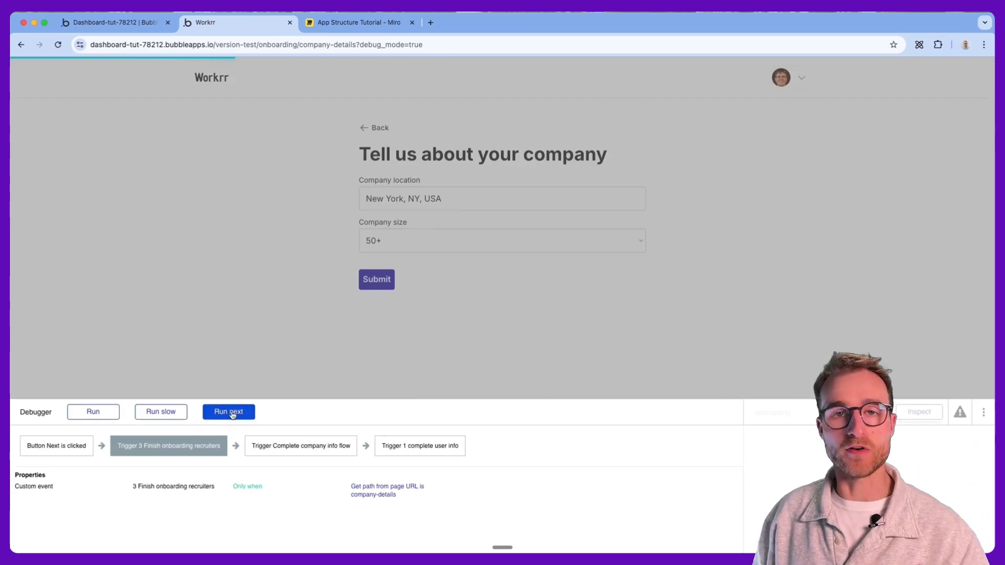
click(228, 412)
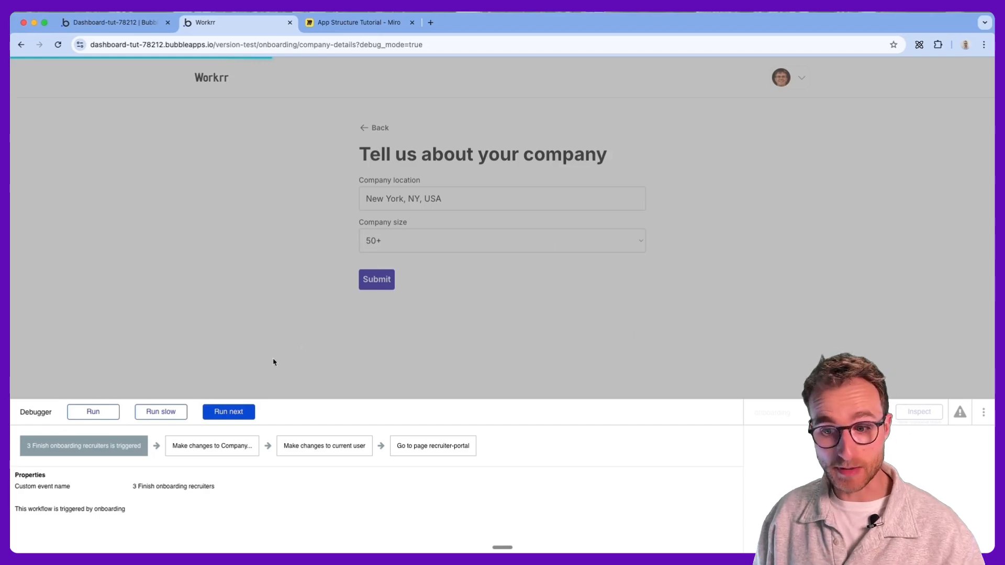
Step: Step through the Make changes to Company action and examine the finished onboarding date set on the current user
click(229, 411)
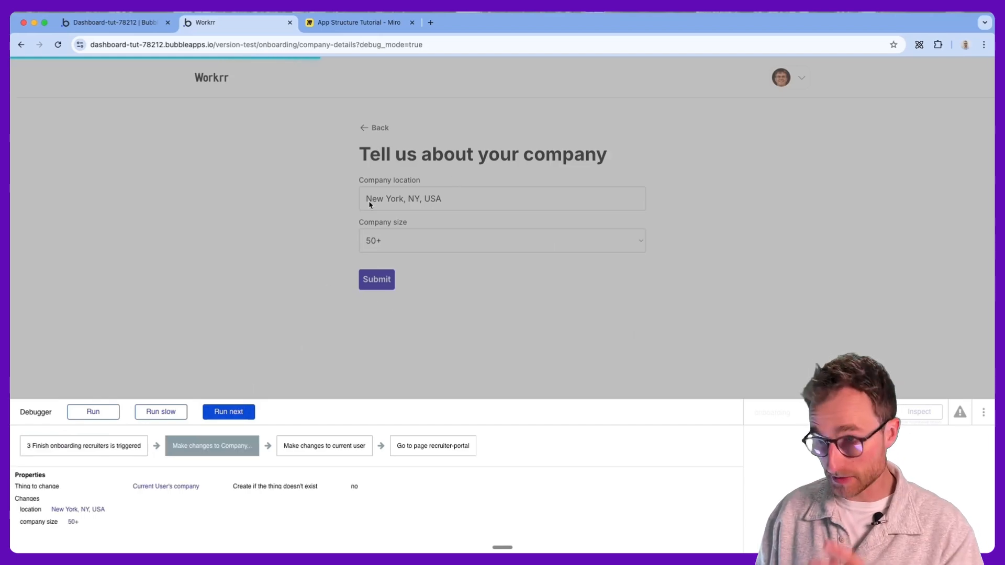
click(215, 419)
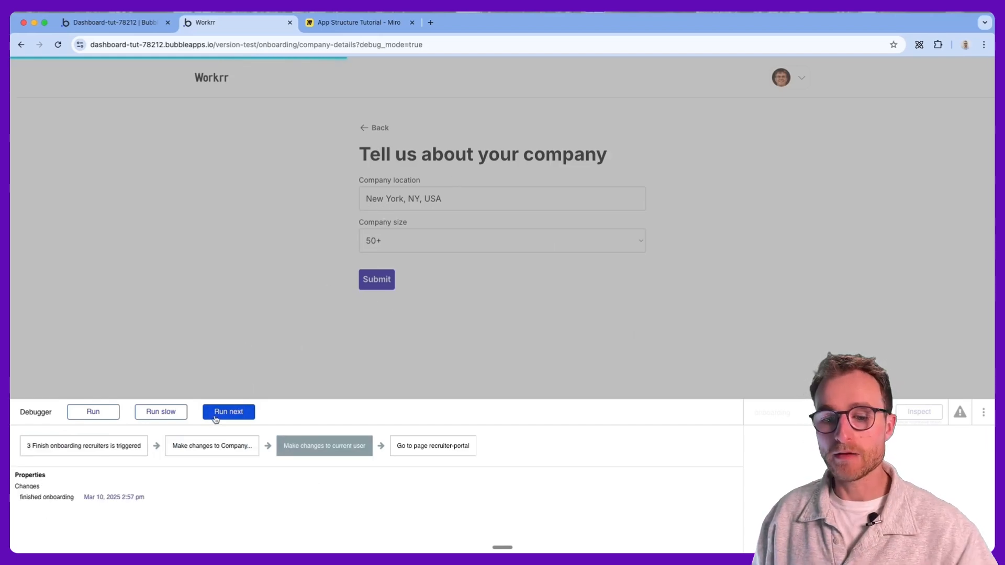
scroll(113, 497, up, 5)
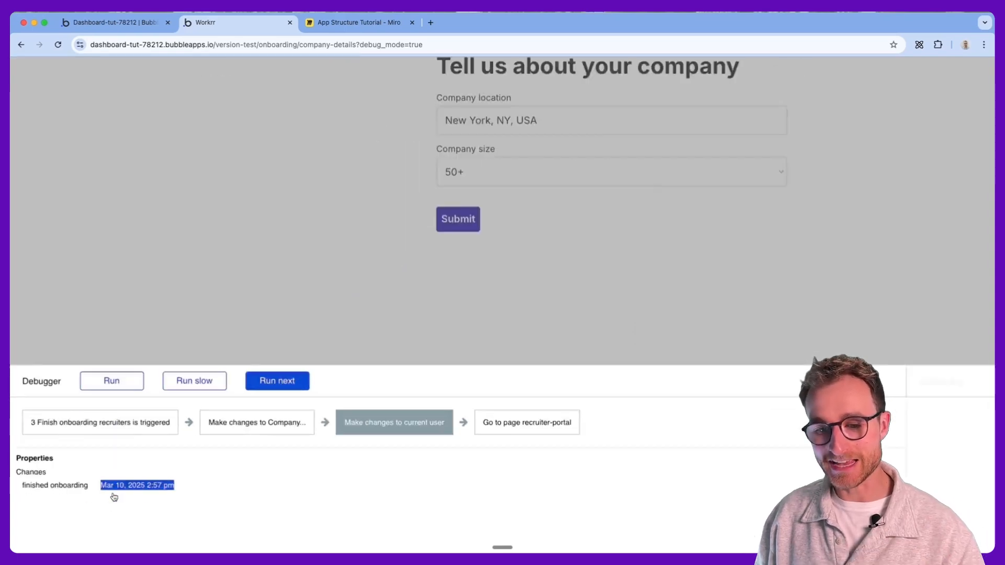
triple_click(268, 396)
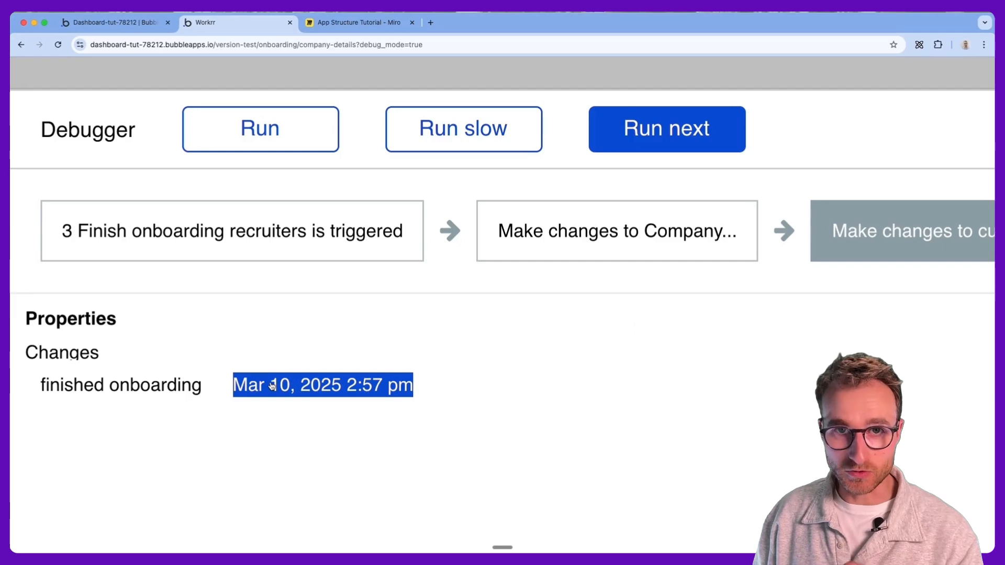
scroll(272, 385, down, 5)
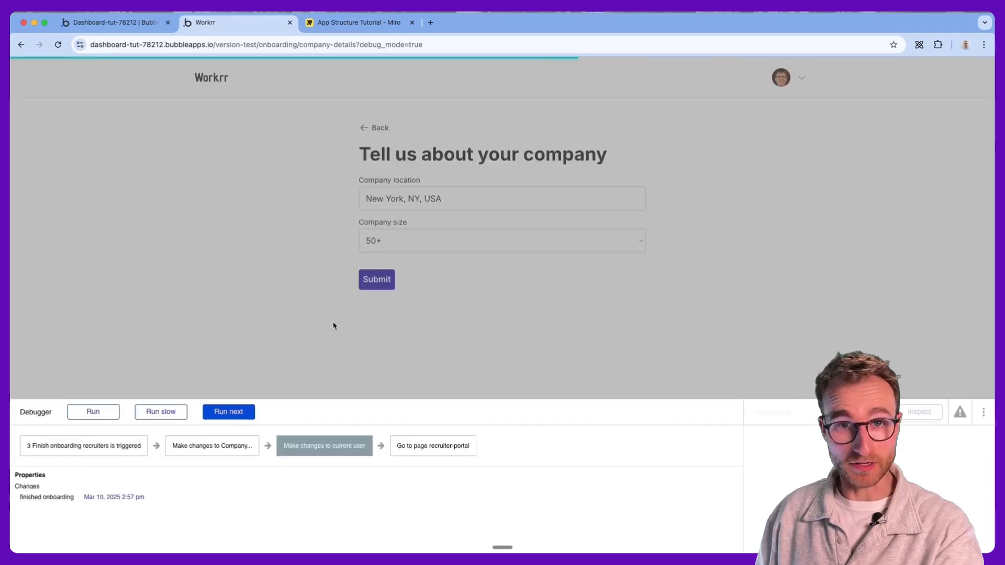
Step: Step past the user update and run the remaining workflow actions to load the recruiter portal
click(237, 412)
click(236, 412)
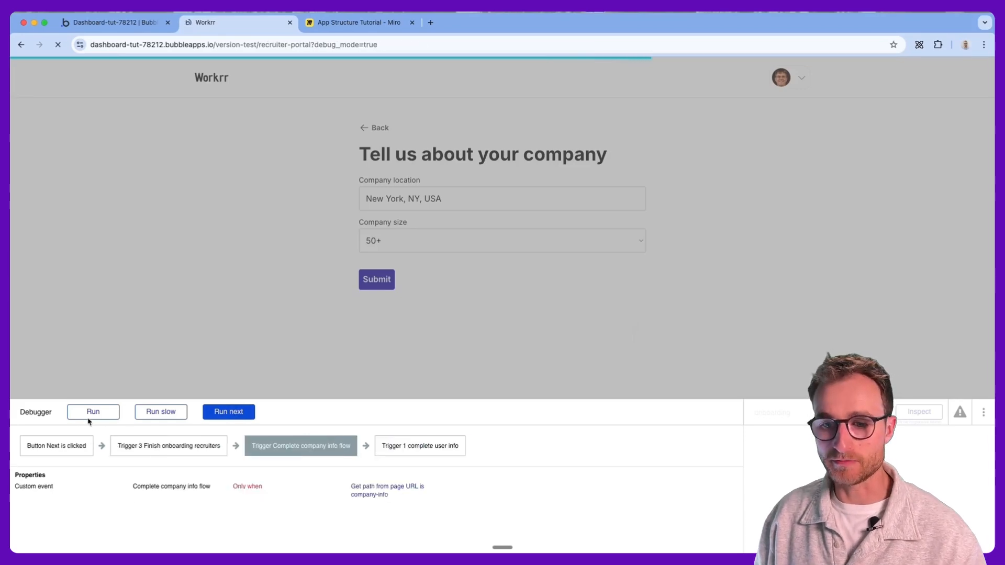
click(93, 412)
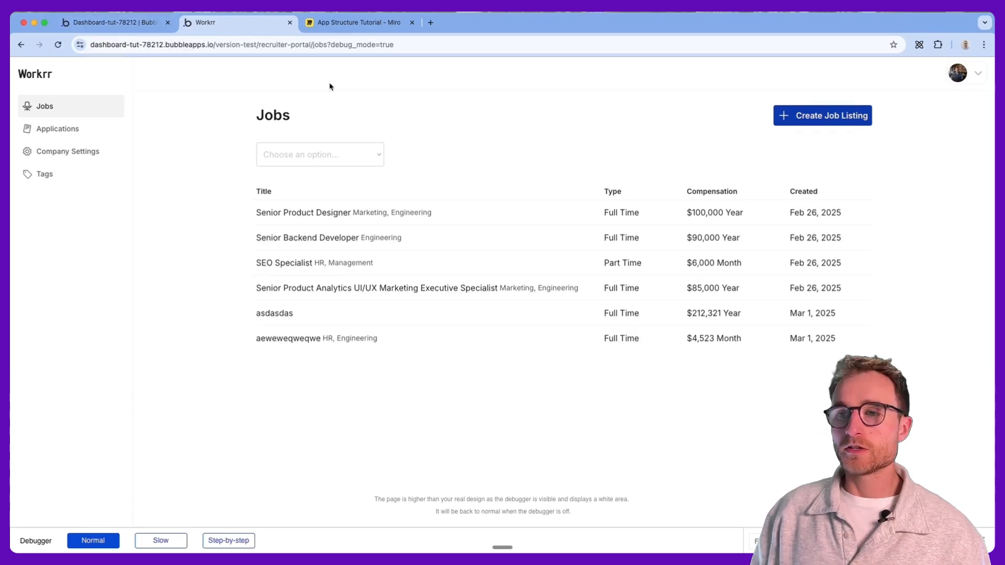
Step: Examine the jobs path in the recruiter portal's URL and switch to the Bubble editor to view the All Users app data
double_click(320, 45)
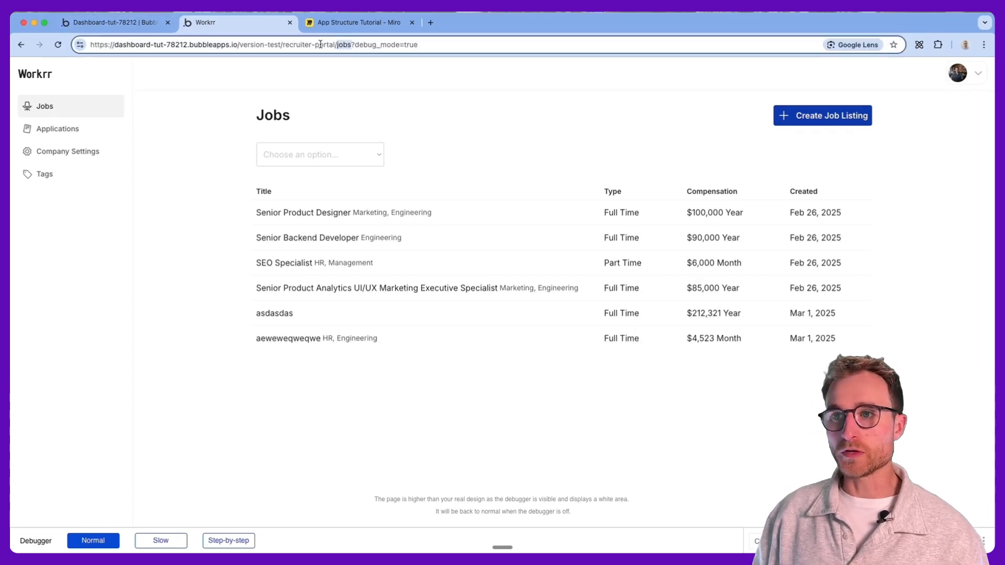
click(133, 23)
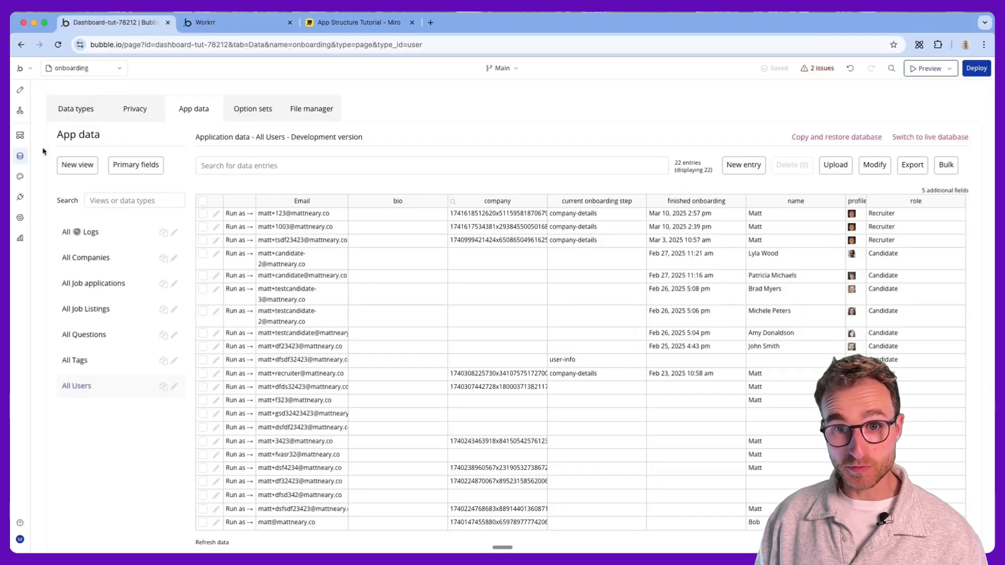
Step: Examine the jobs, applications and company options in the Nav Recruiter Portal option set
click(234, 109)
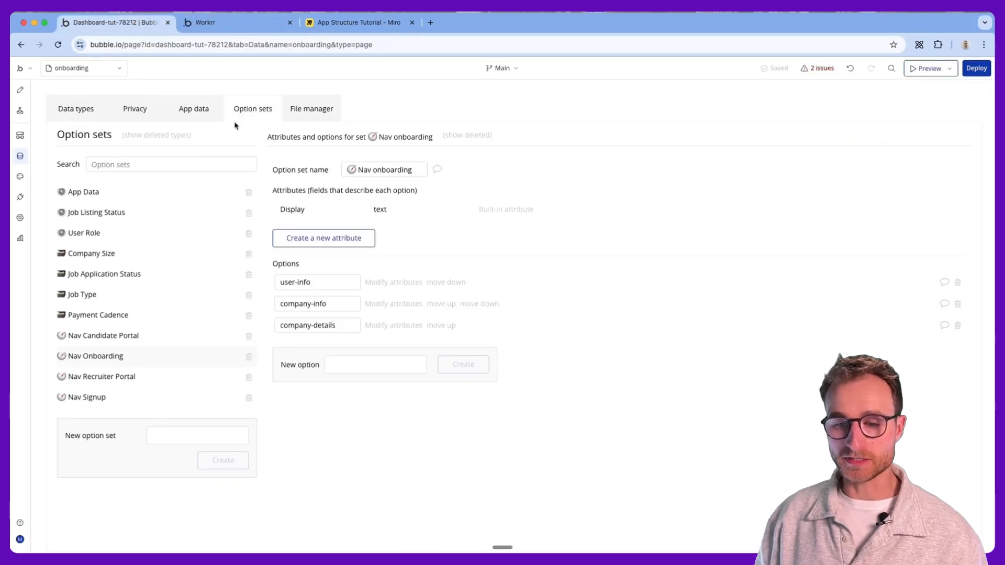
click(129, 378)
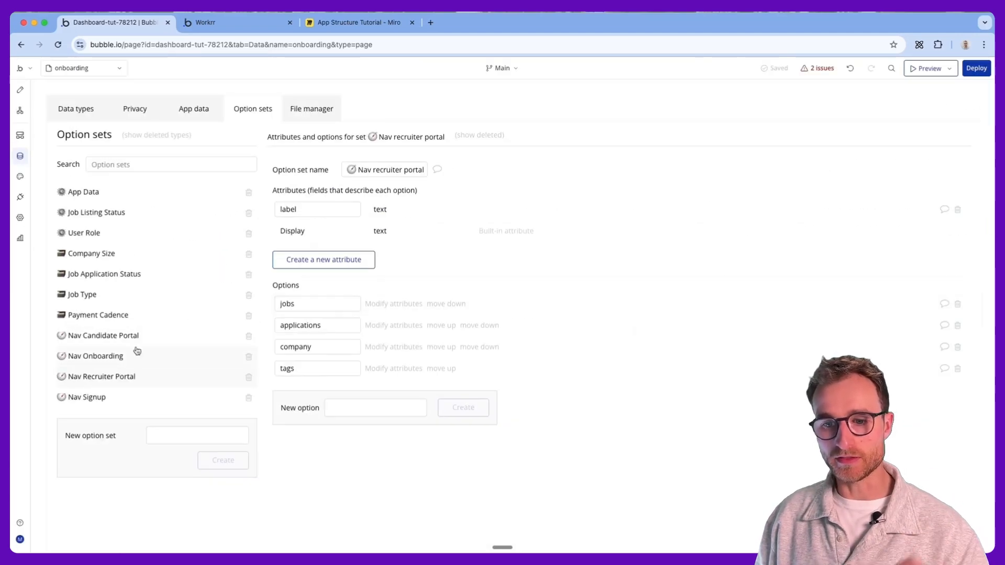
double_click(308, 304)
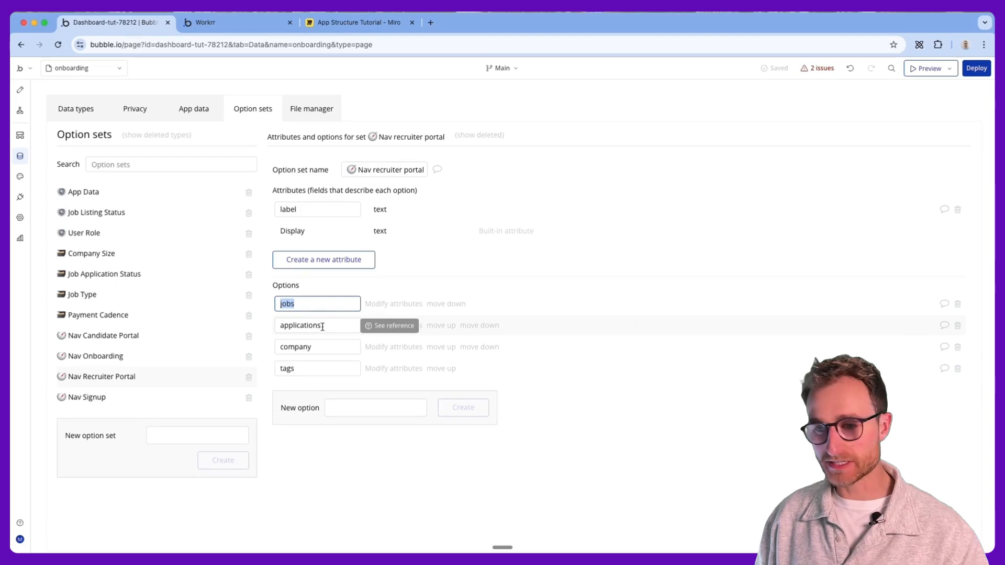
double_click(326, 327)
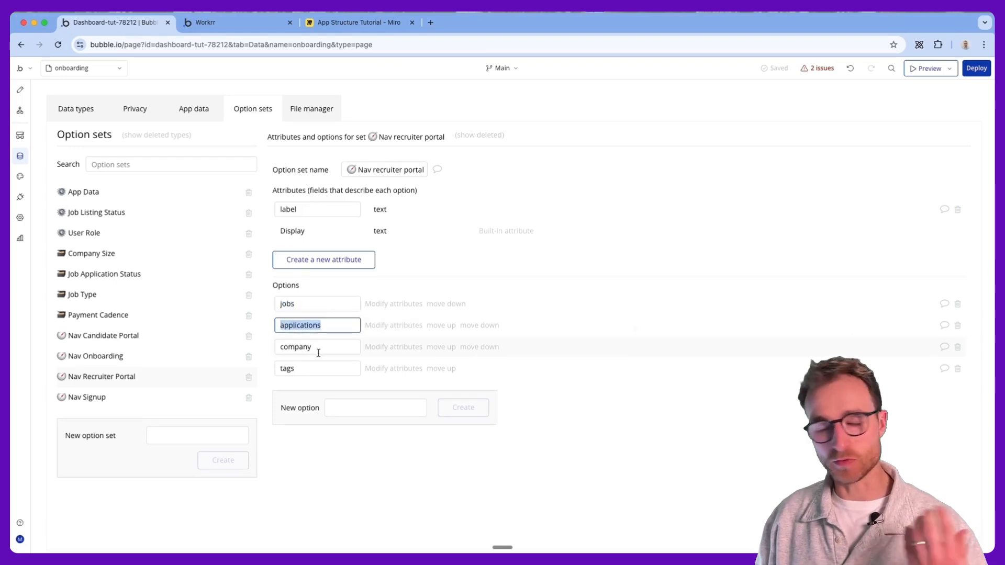
double_click(318, 353)
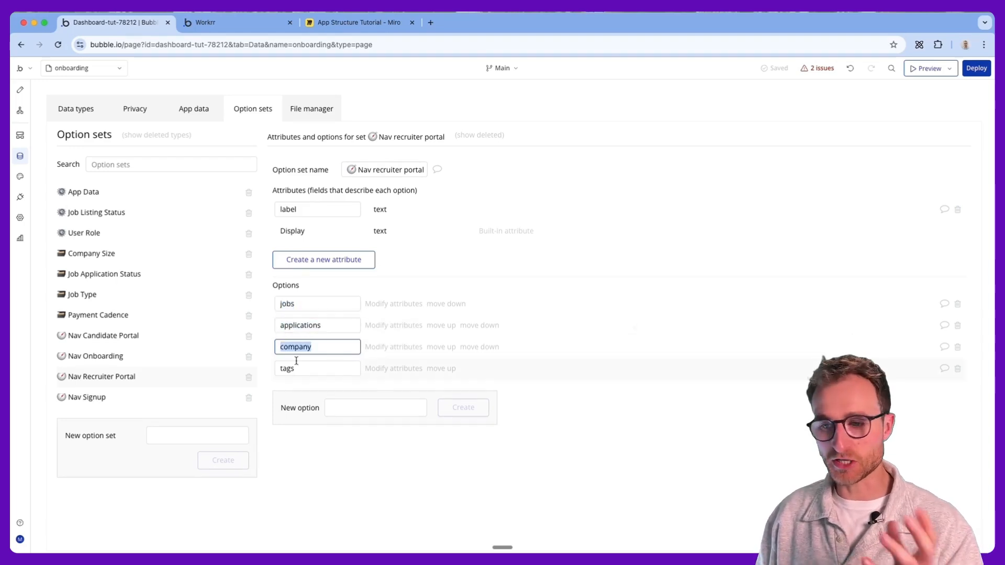
Step: Switch to the Workrr app and view the Applications, Company Settings, Tags and Jobs sections of the recruiter portal
click(229, 24)
click(77, 138)
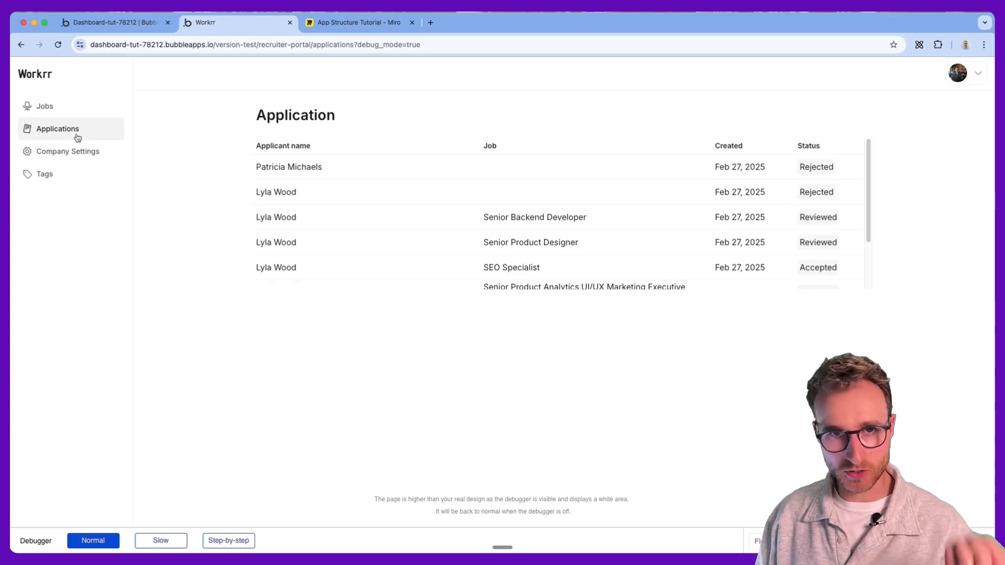
click(75, 150)
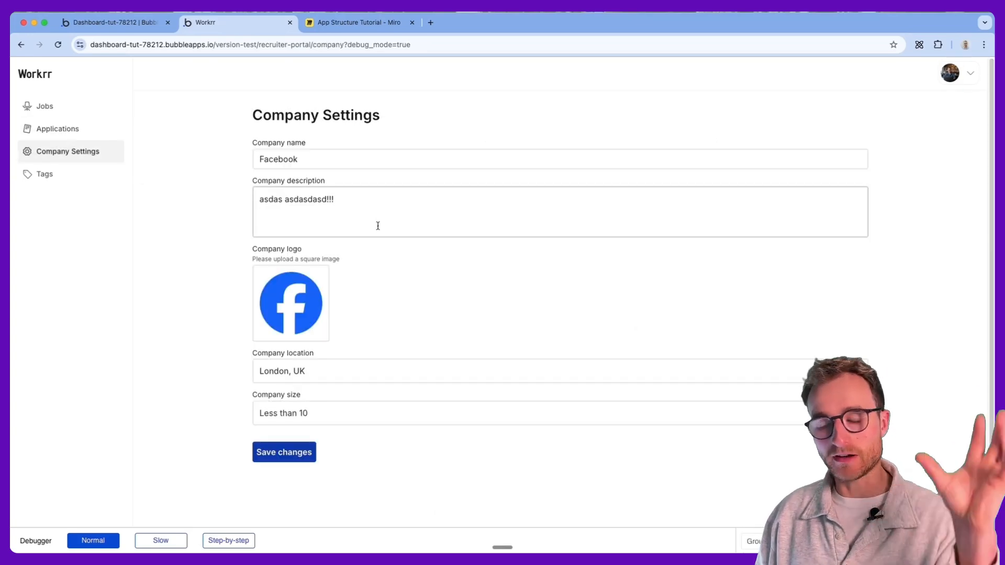
click(79, 175)
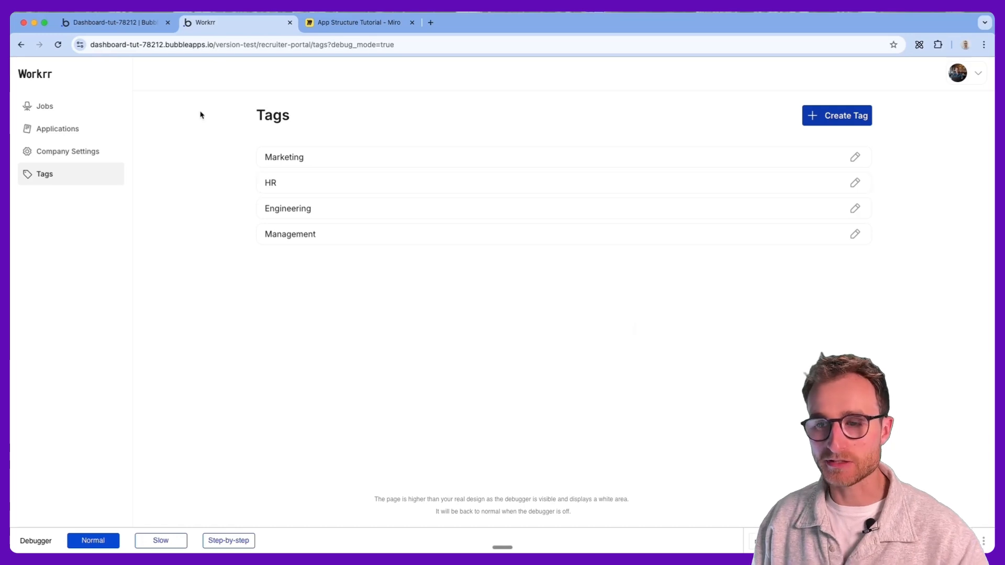
click(75, 111)
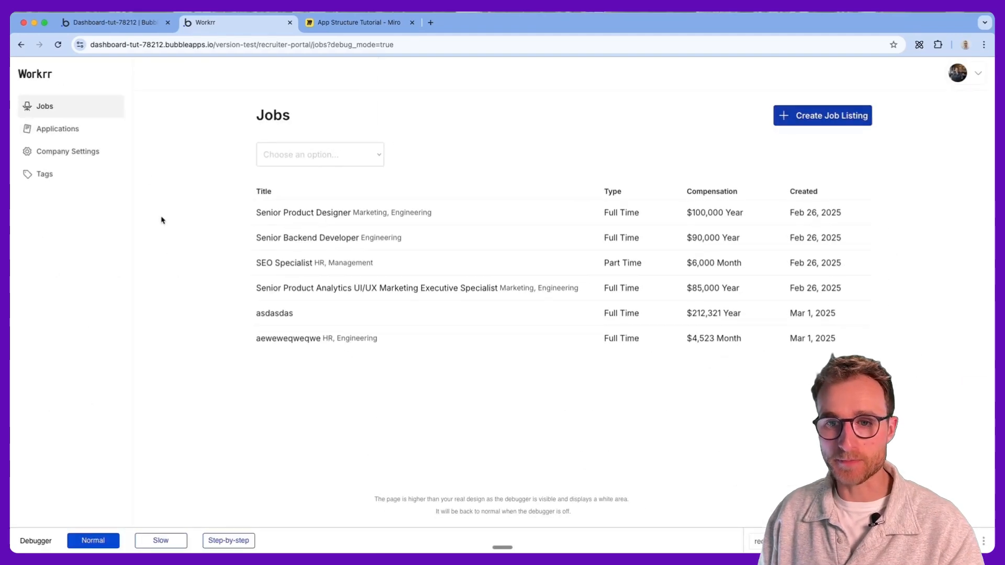
Step: Return to the Bubble editor and inspect RepeatingGroup tabs and the navigation button inside it on the recruiter-portal page
click(113, 22)
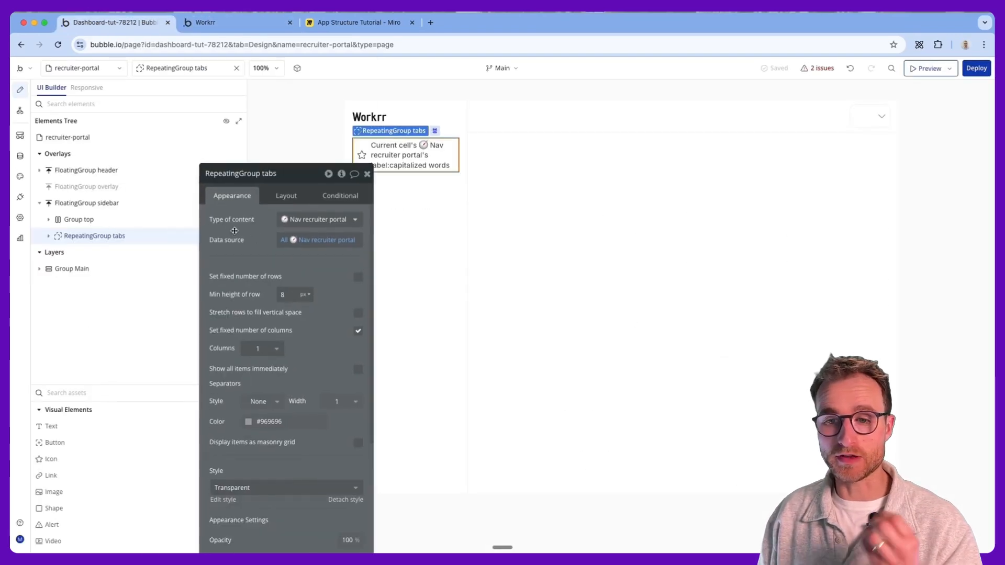
click(48, 235)
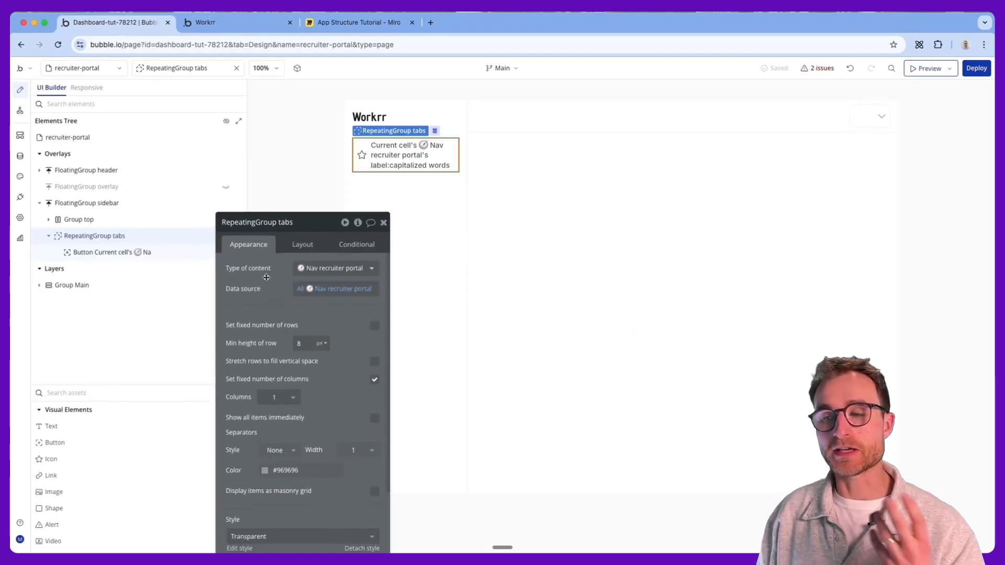
click(142, 253)
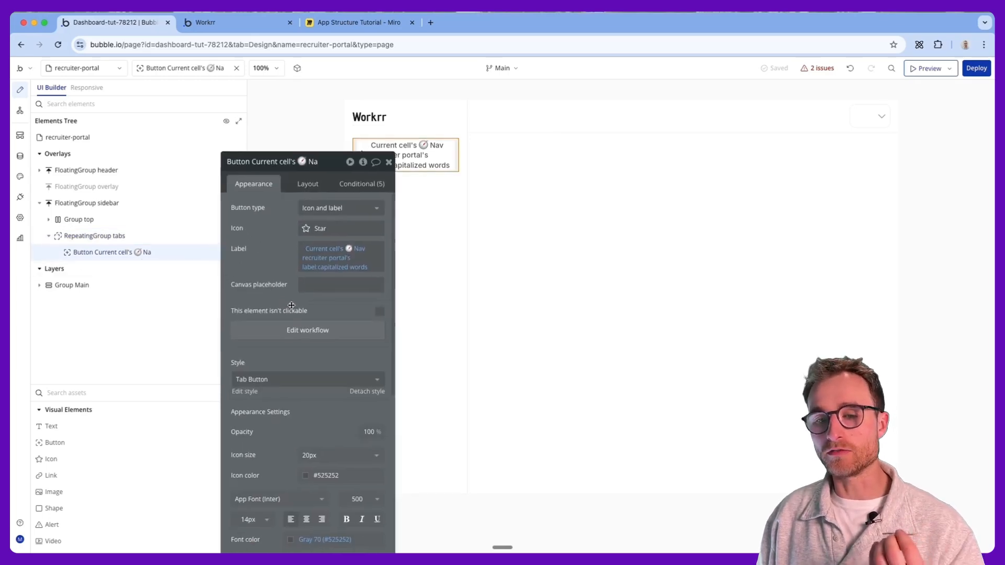
drag(291, 305, 335, 364)
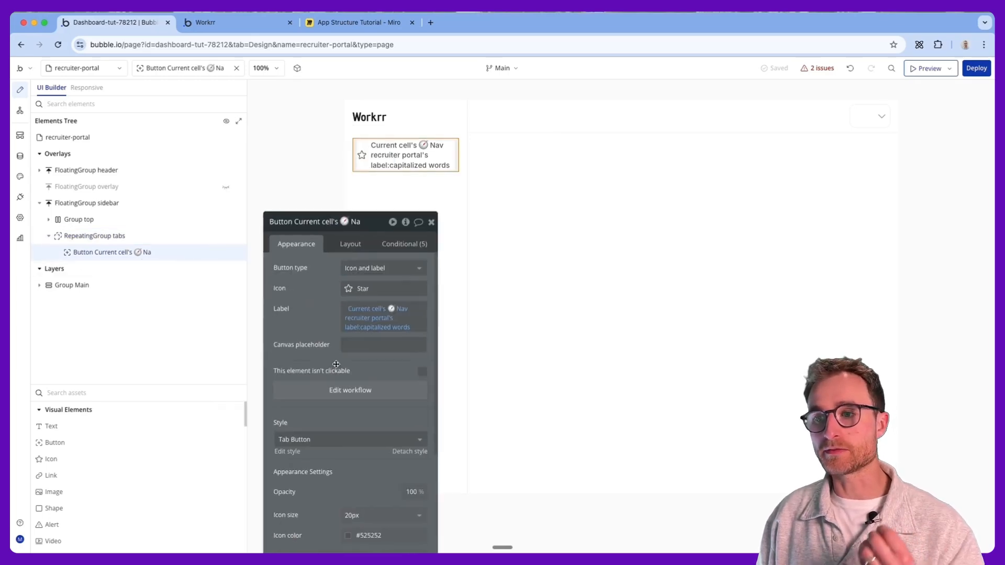
Step: Open the navigation button's Change tab workflow and examine the data sent by its Go to page recruiter-portal action
click(360, 393)
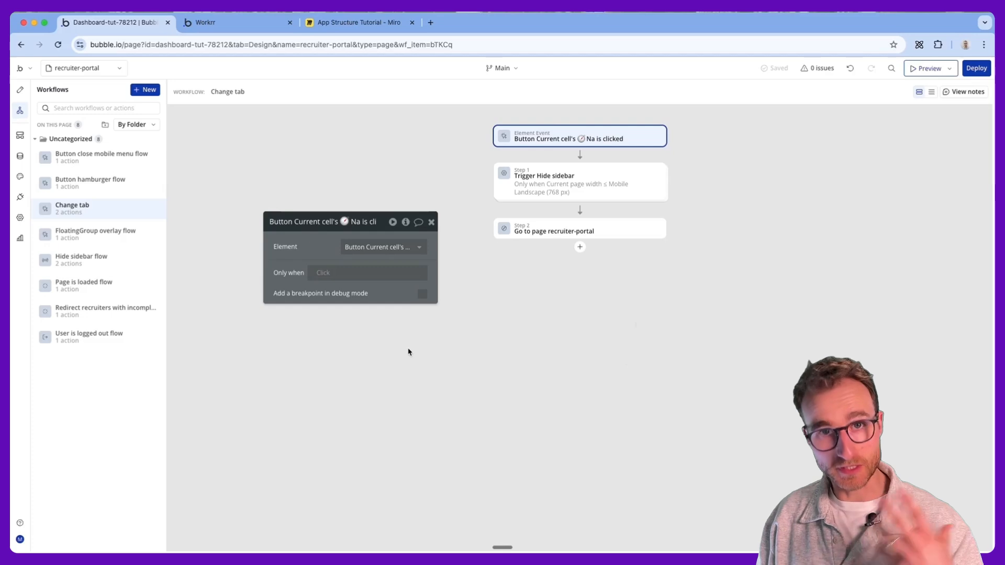
mouse_move(541, 190)
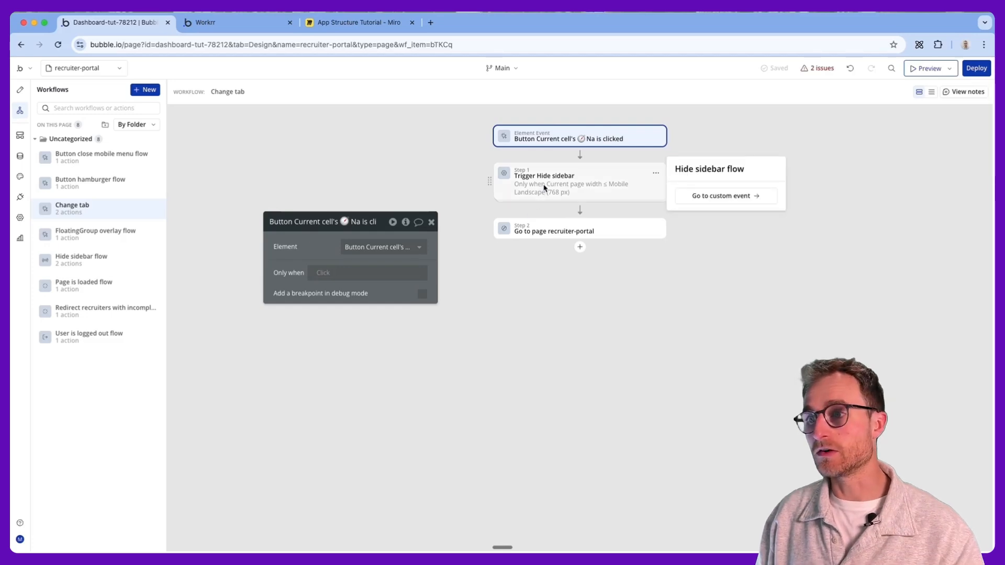
click(549, 229)
drag(314, 284, 303, 254)
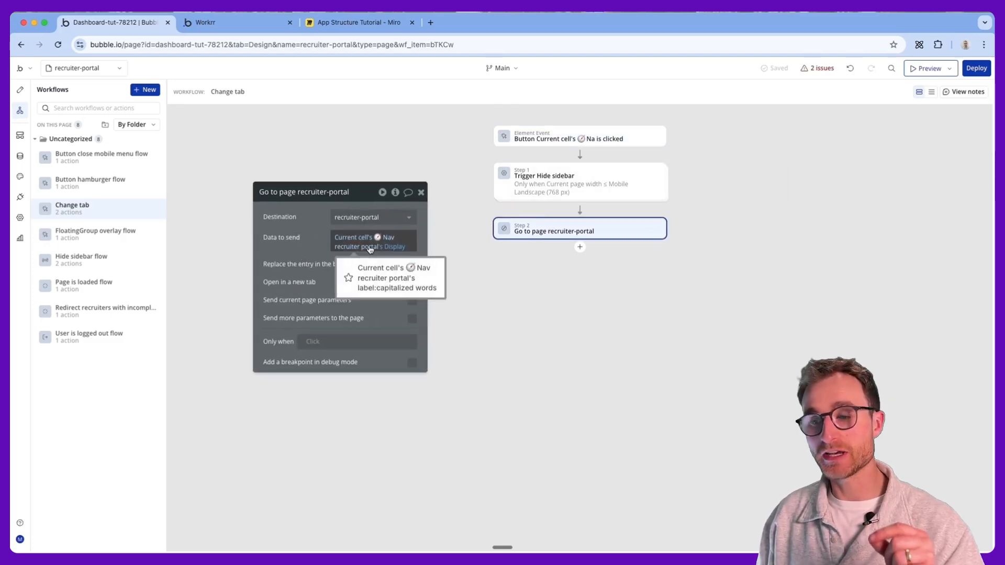
Step: In the Workrr app, debug the switch from Jobs to Applications step by step and examine the Go to page action's data to send
click(235, 22)
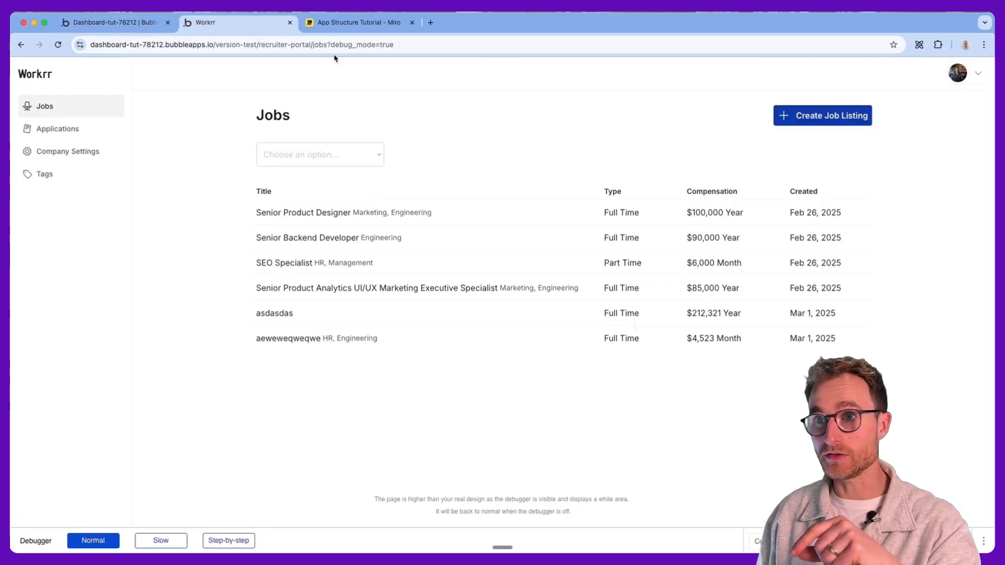
click(345, 44)
click(224, 539)
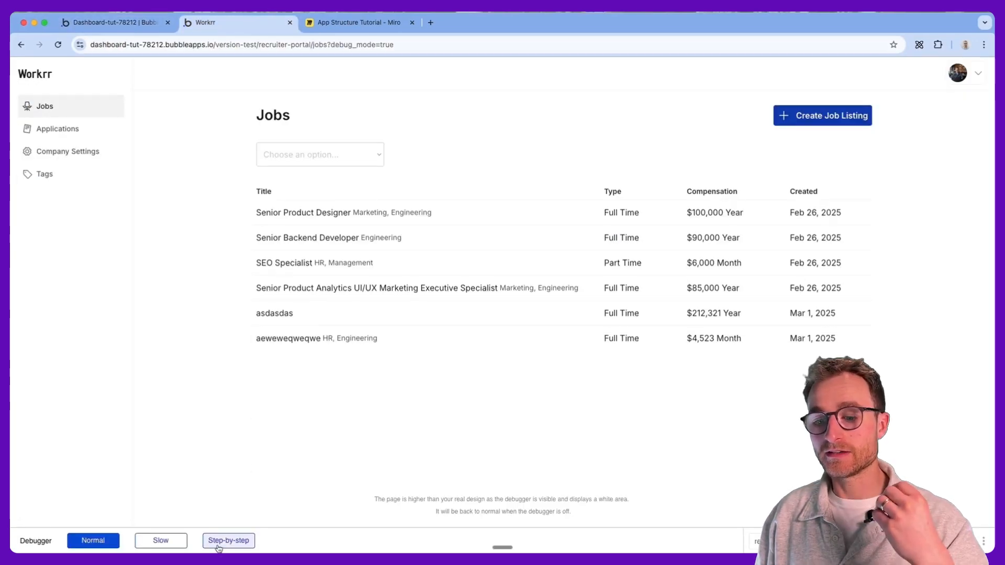
click(87, 134)
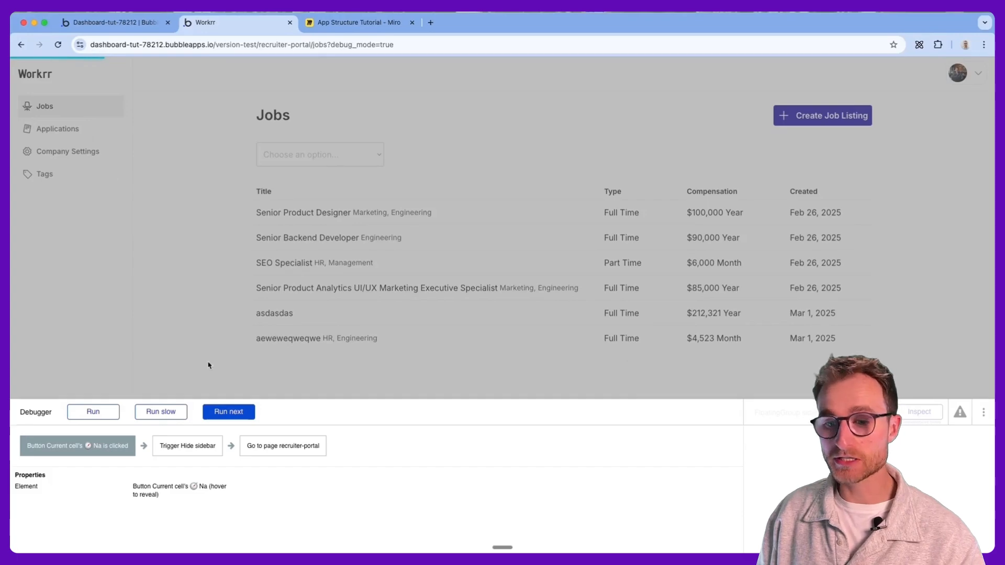
click(227, 414)
click(229, 414)
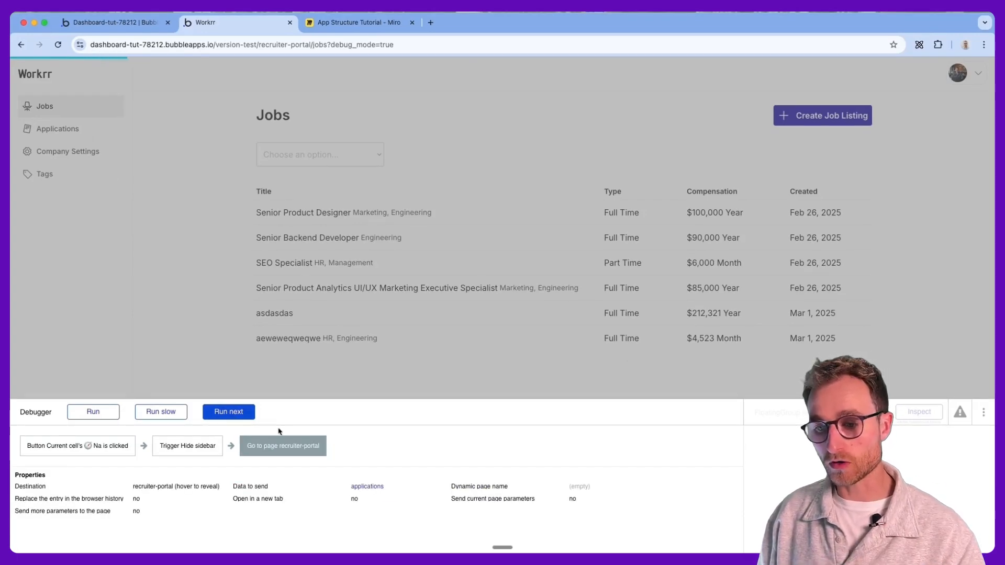
double_click(357, 487)
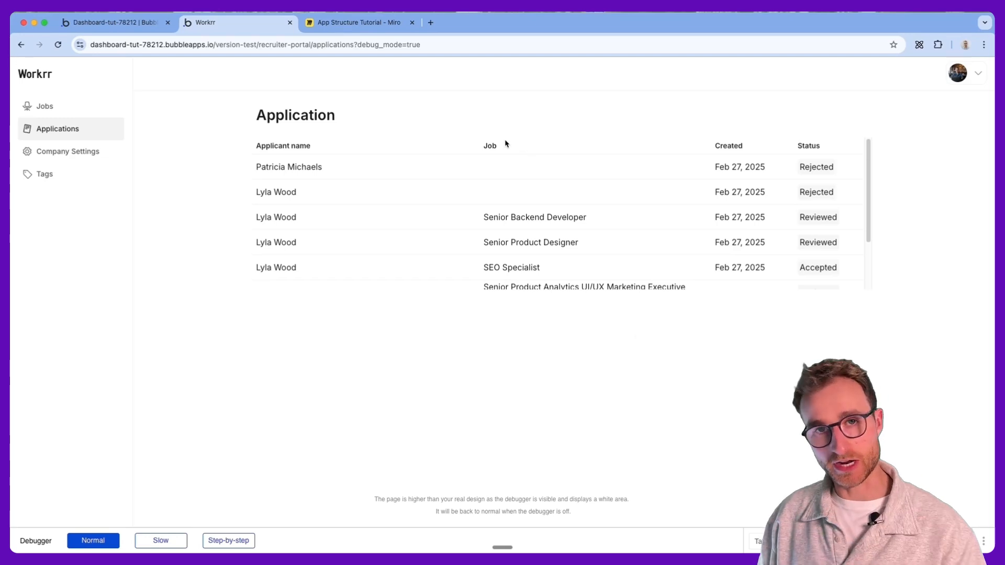
Step: Back in the Bubble editor, expand Group Main and show SECTION Job A and SECTION Applications A on the canvas
click(144, 24)
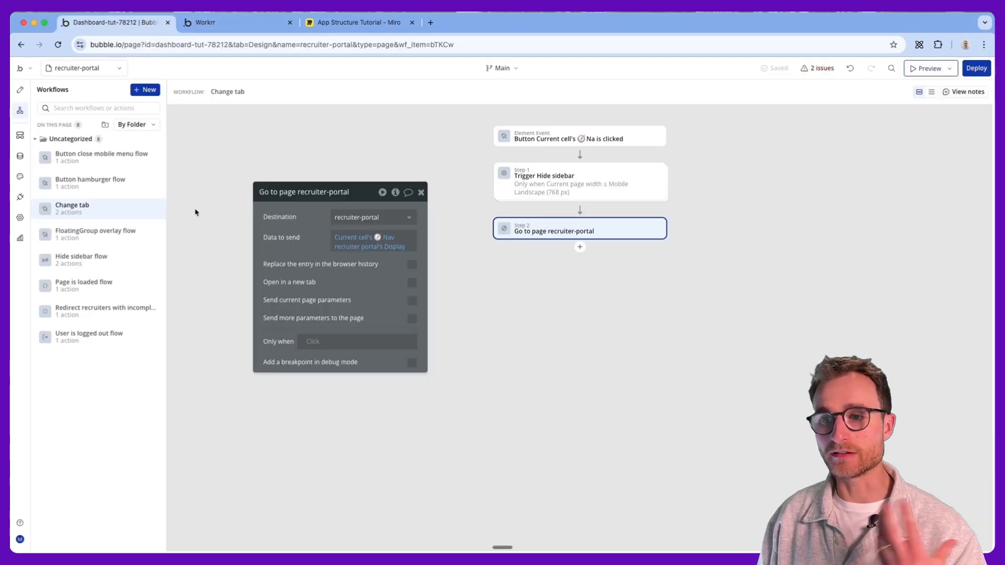
click(22, 90)
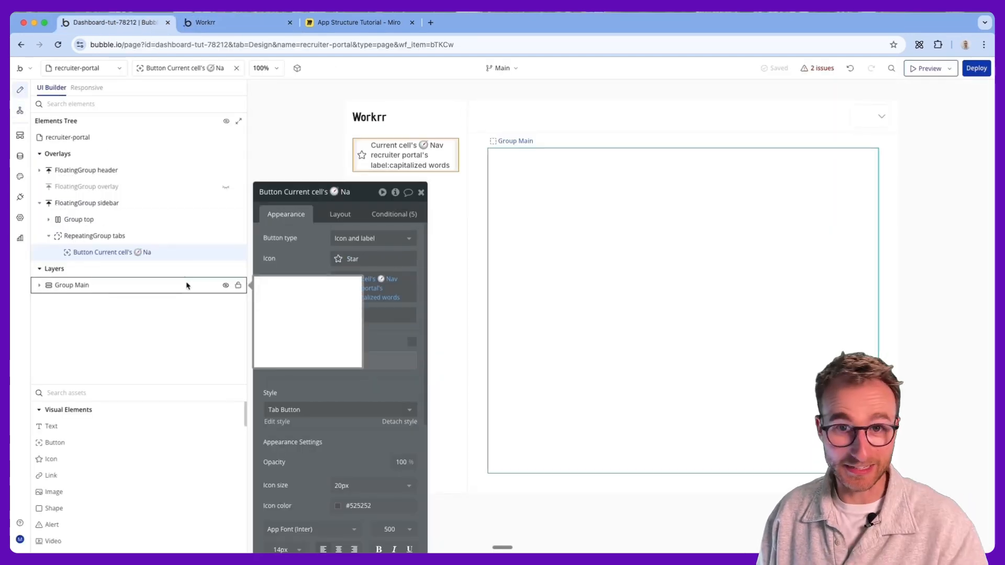
click(40, 285)
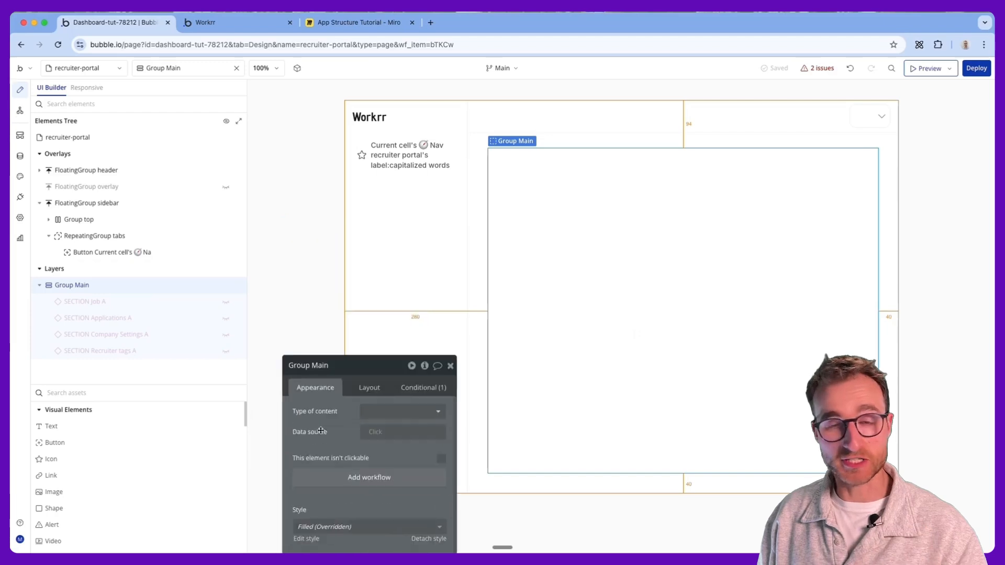
click(165, 303)
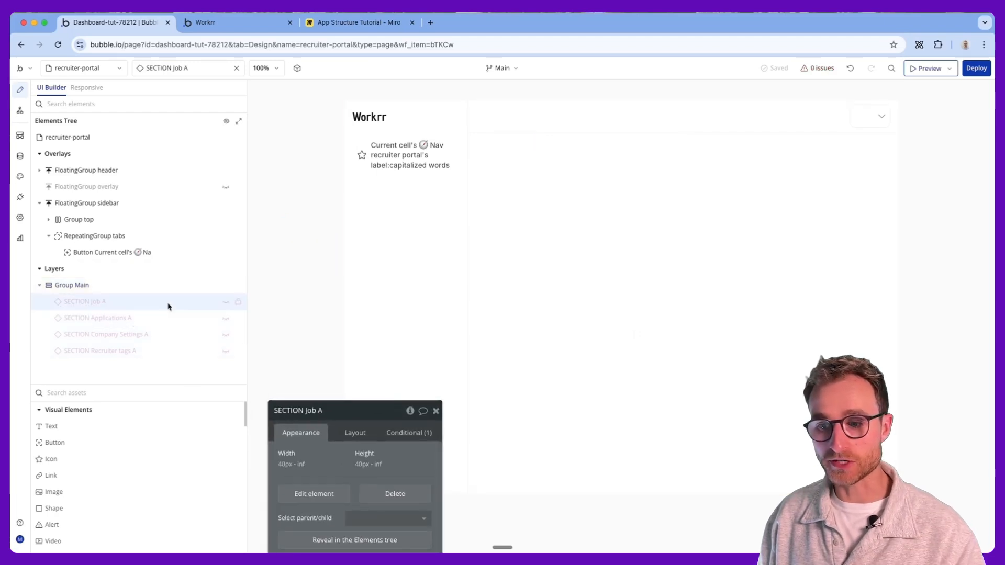
click(226, 301)
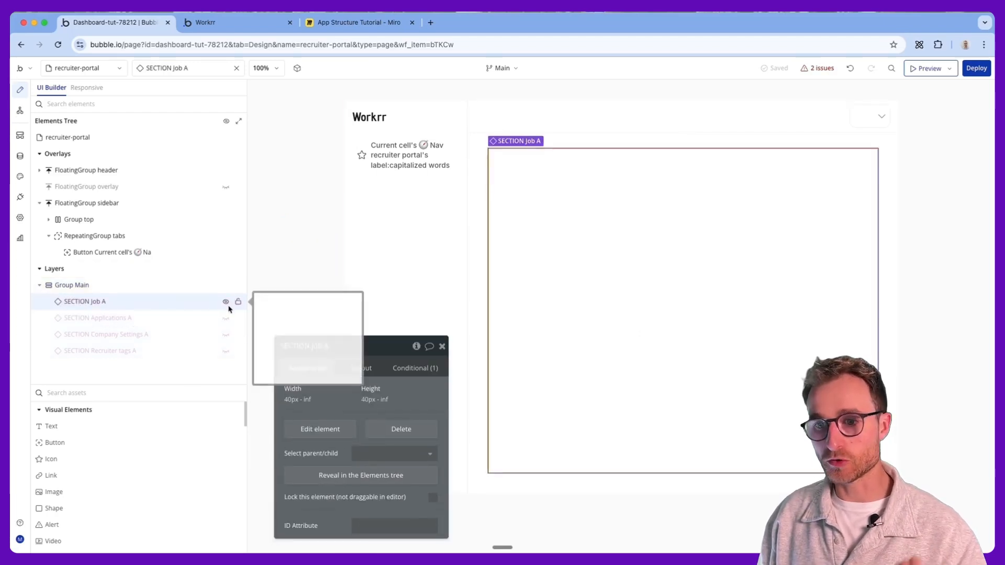
click(226, 317)
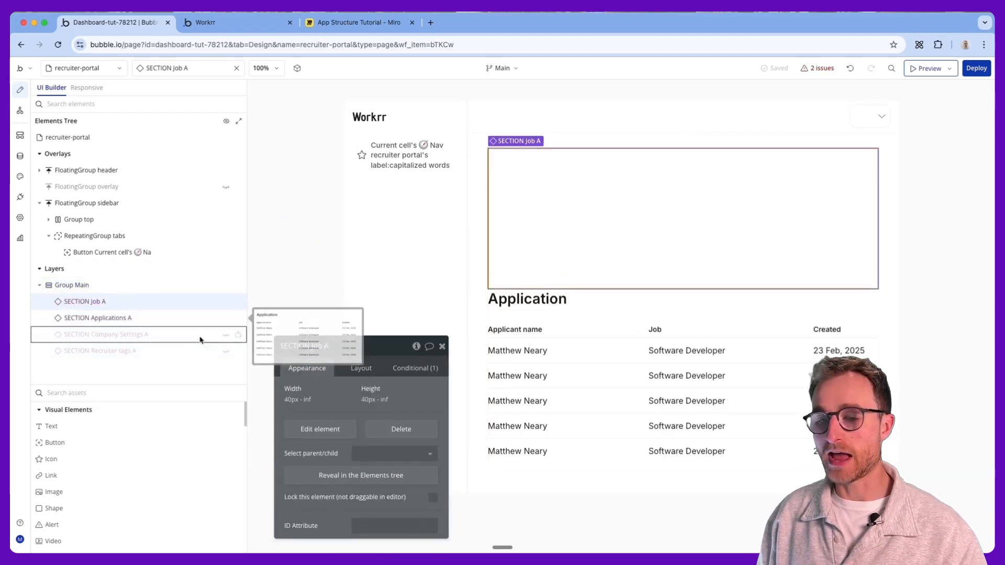
Step: Examine the URL path condition that makes SECTION Applications A visible, including its Nav recruiter portal type
click(185, 323)
click(385, 260)
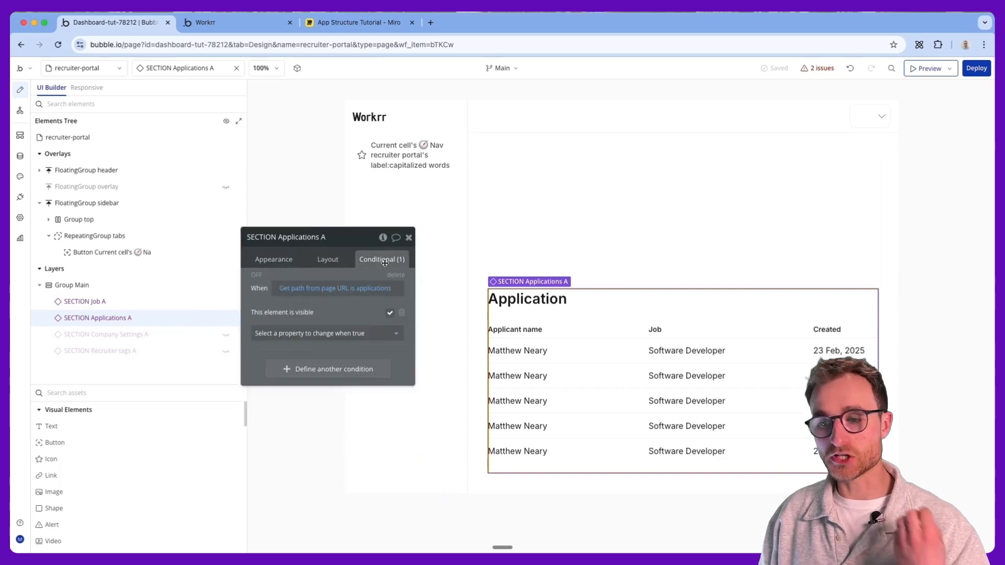
drag(327, 317, 343, 272)
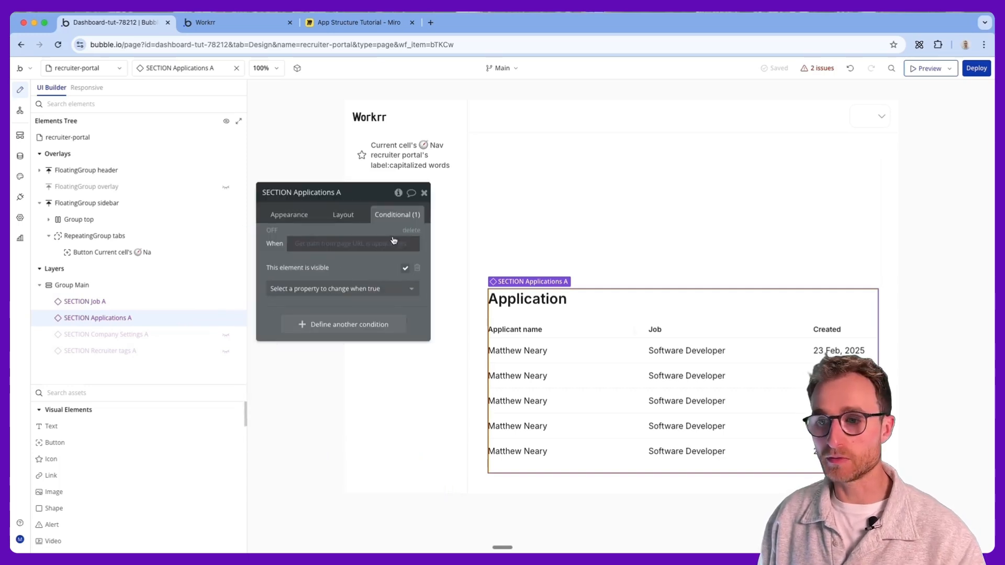
click(343, 244)
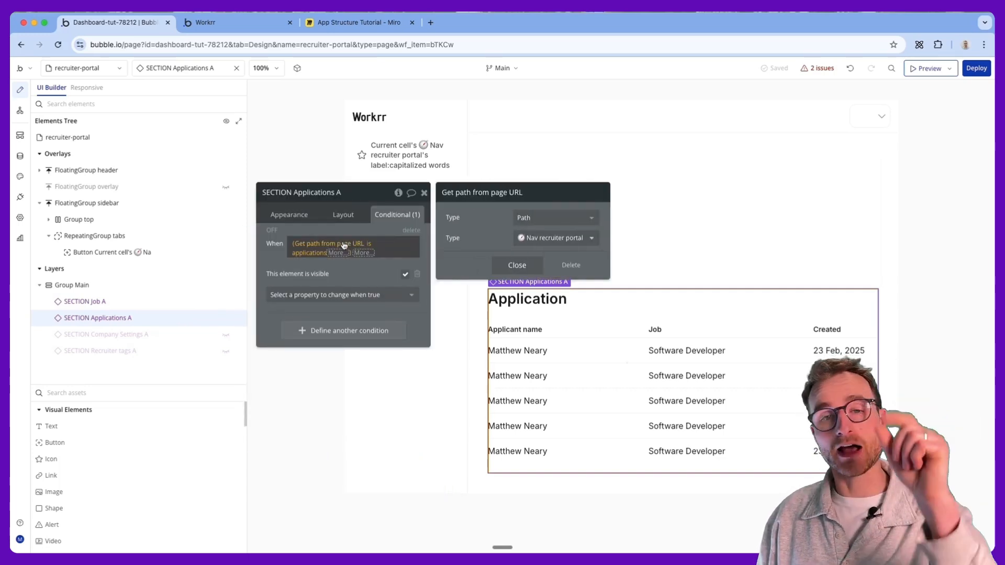
Step: Review the visibility conditions of the other sections and show SECTION Company Settings A and SECTION Recruiter tags A on the canvas
click(174, 323)
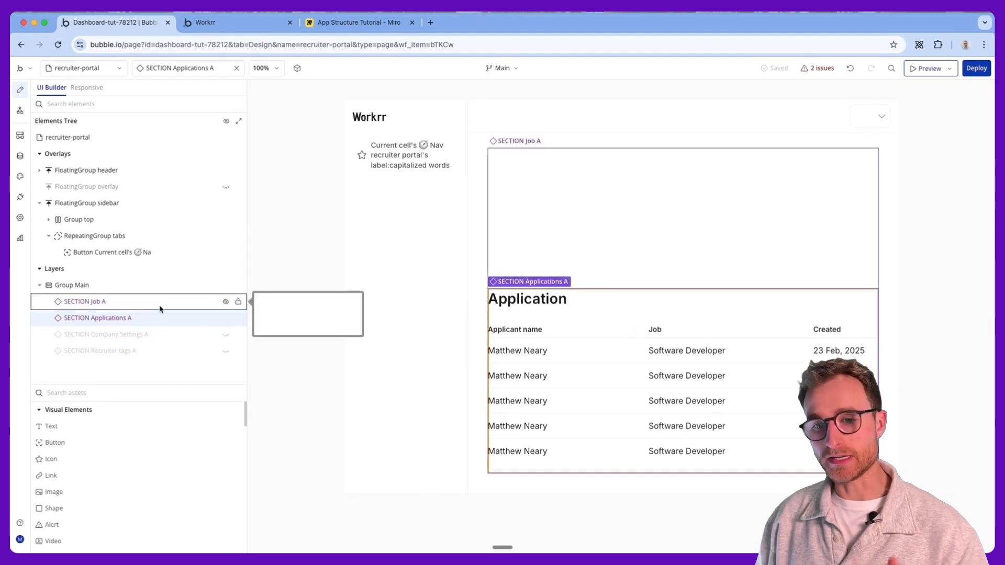
click(160, 306)
click(152, 317)
click(148, 335)
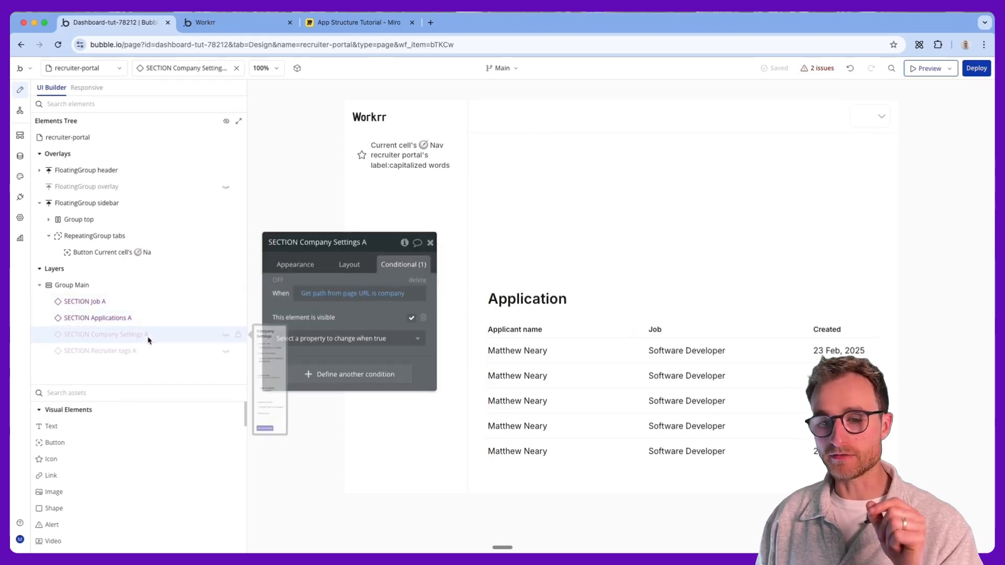
click(226, 335)
click(204, 351)
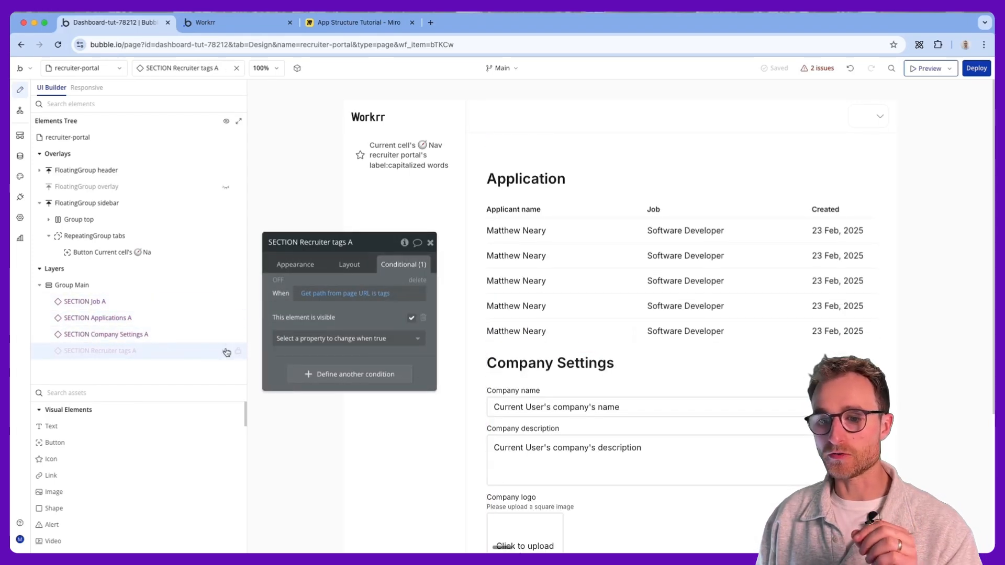
click(226, 352)
Step: Review the Change tab workflow's Go to page recruiter-portal action, and return to the recruiter-portal page design
click(178, 335)
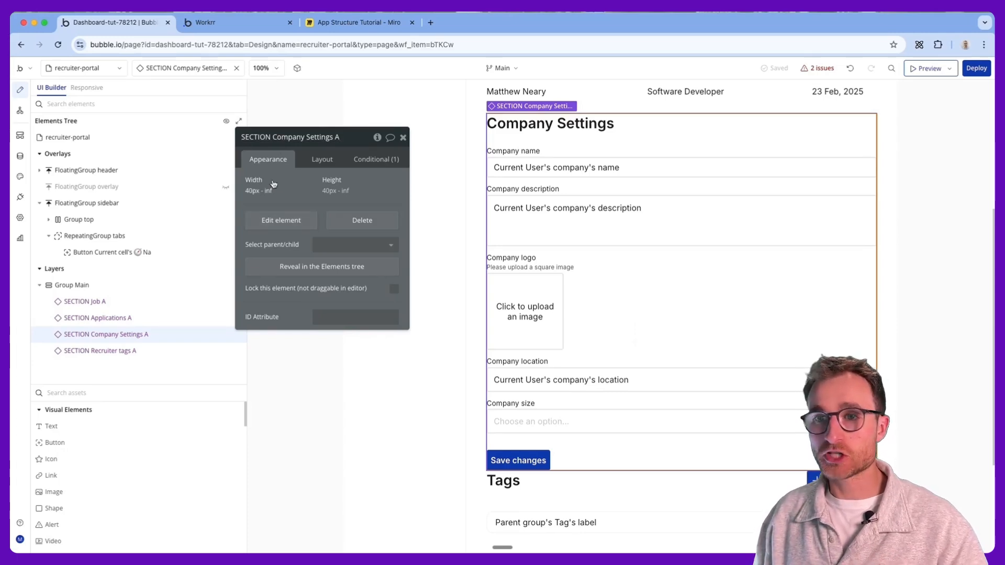
click(21, 111)
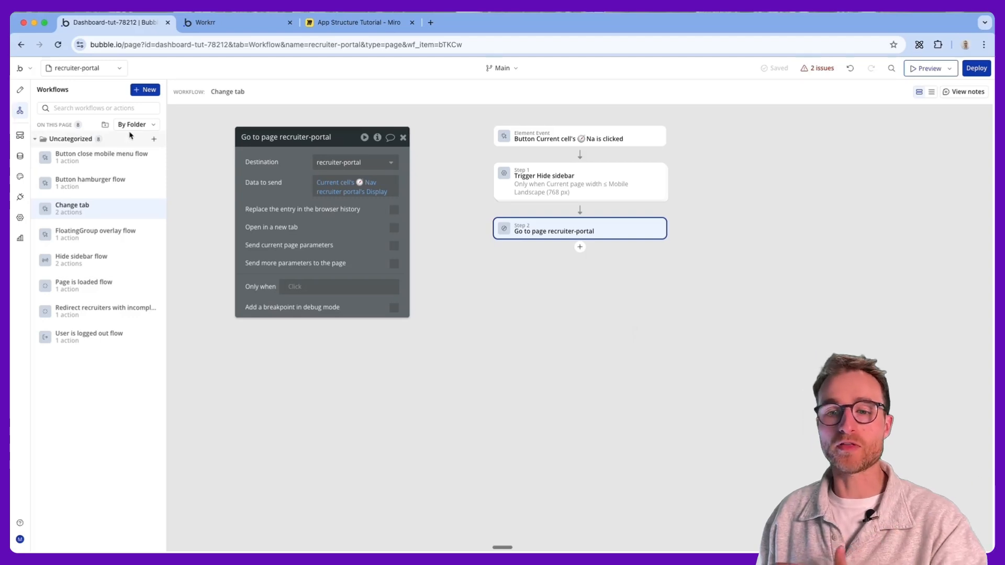
click(19, 90)
click(193, 69)
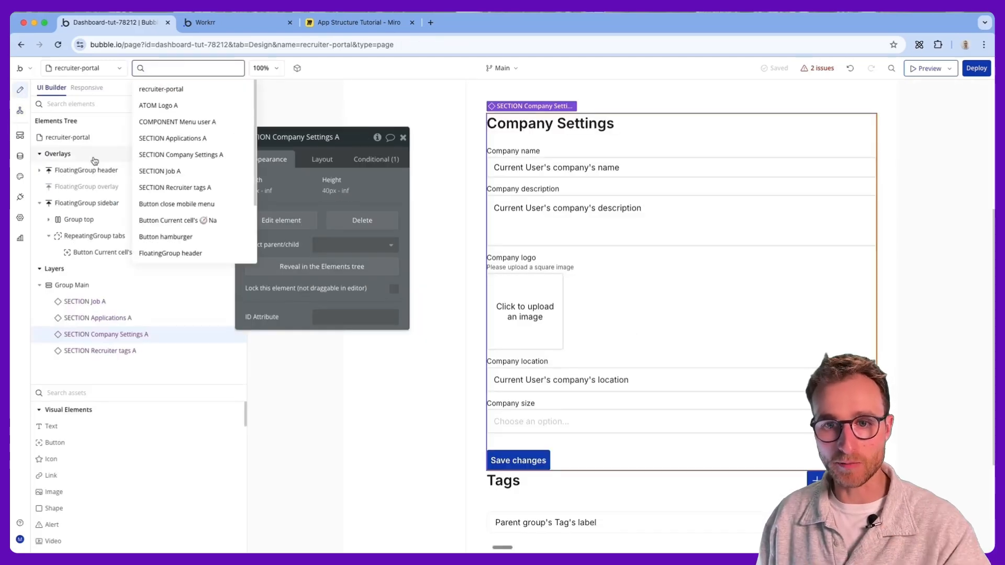
click(94, 187)
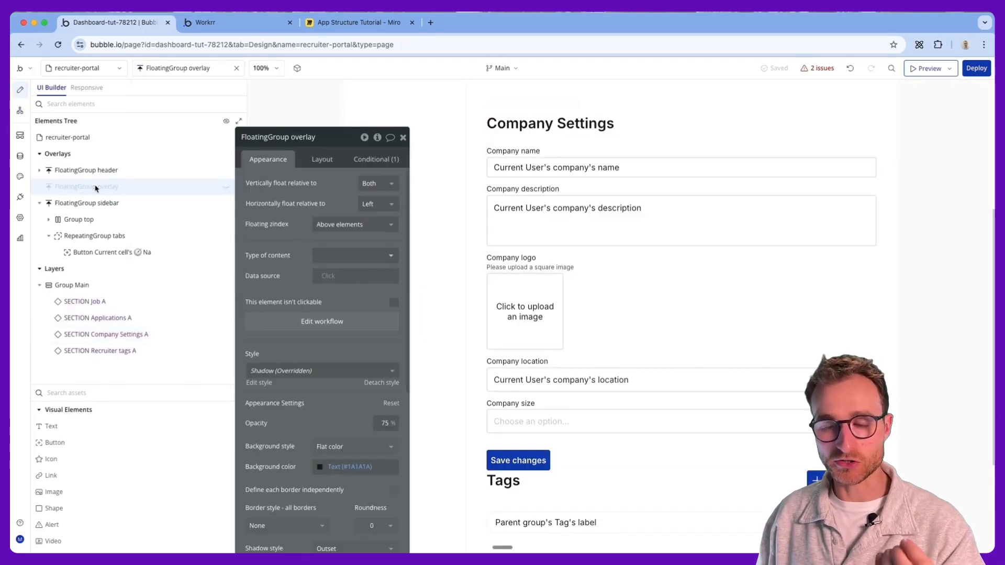
Step: Look through the four sections in Group Main and open SECTION Job A's reusable element for editing
click(135, 302)
click(139, 318)
click(143, 334)
click(142, 350)
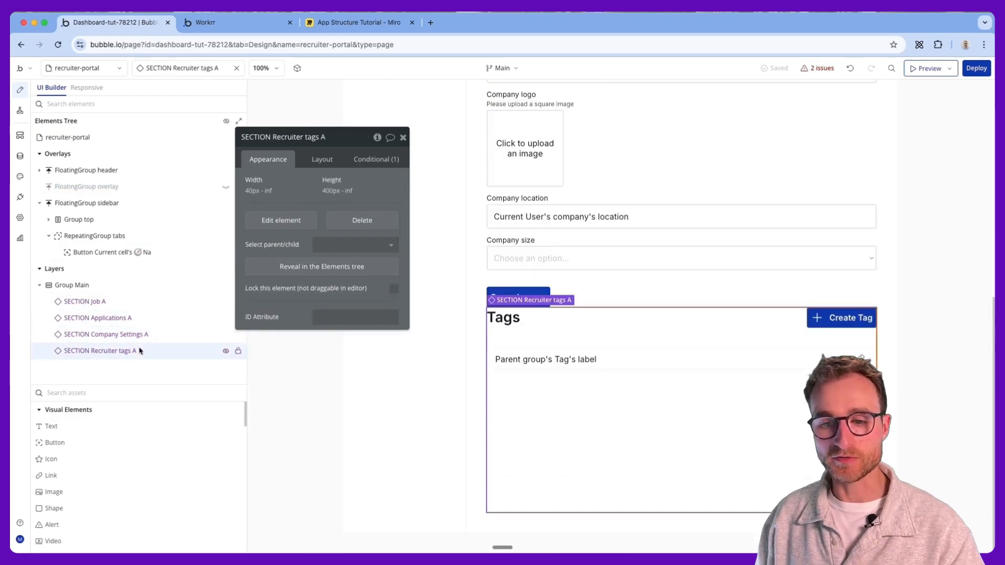
click(145, 302)
click(297, 221)
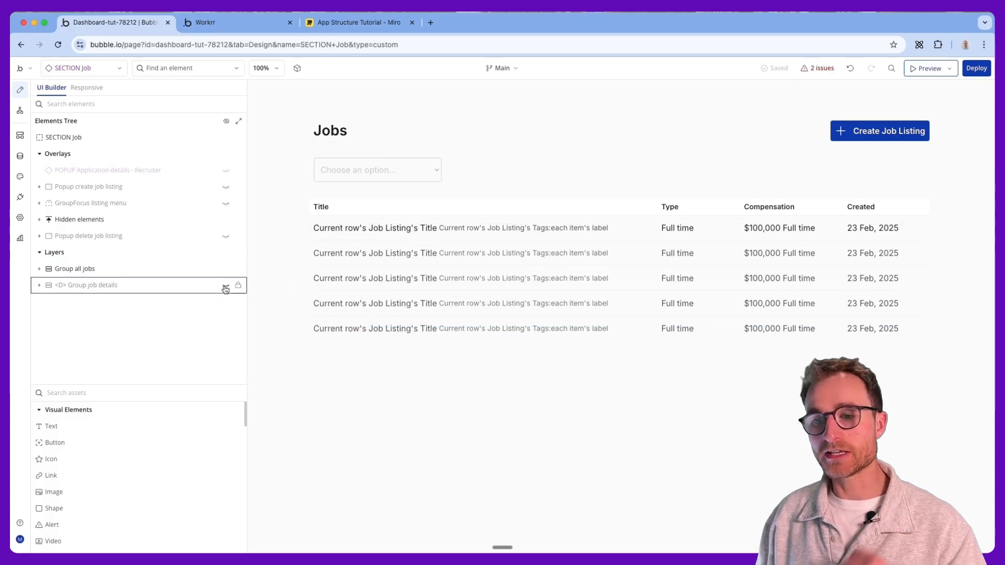
Step: In the Workrr app, open the Senior Product Designer listing from Jobs and highlight its unique ID in the URL
click(216, 26)
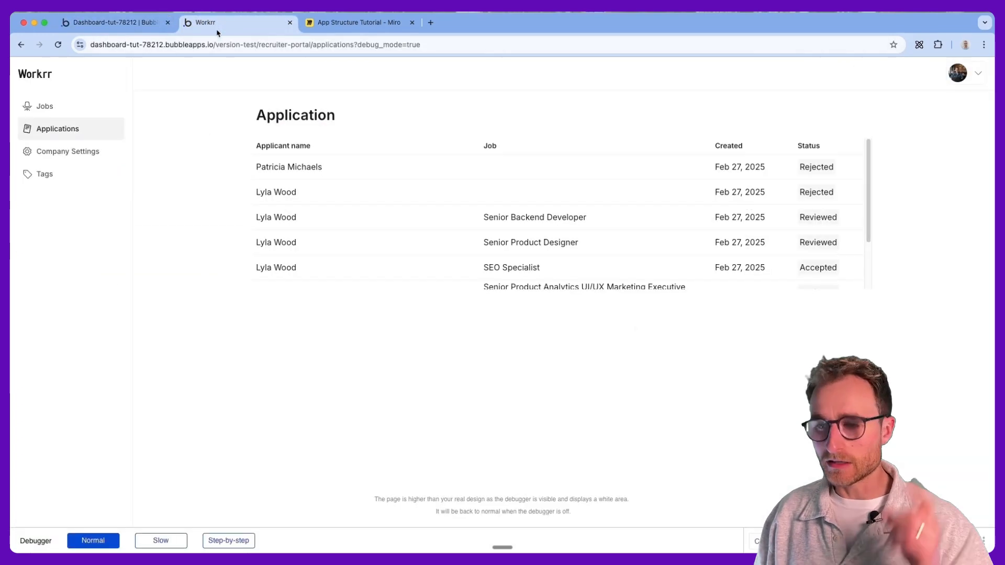
click(97, 117)
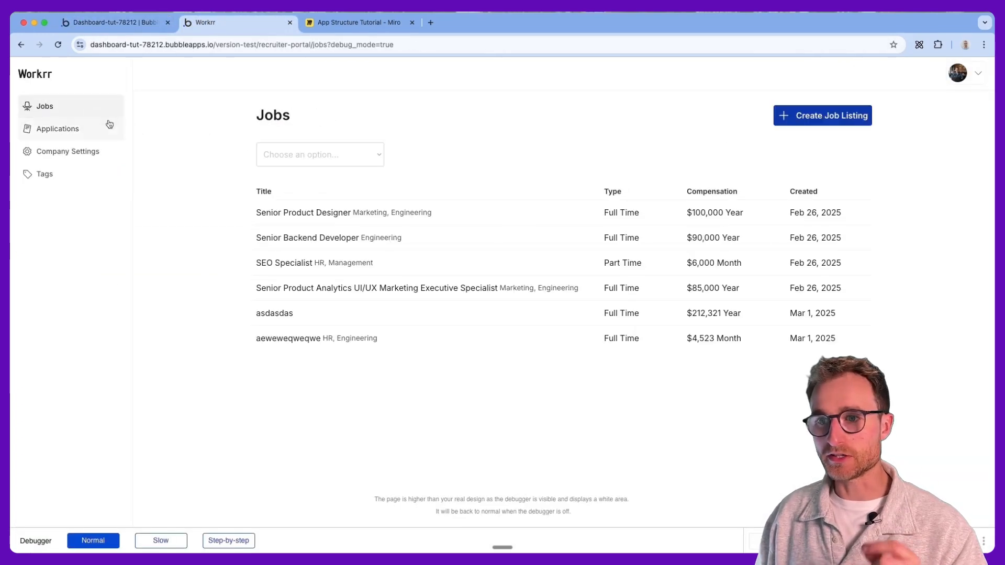
click(305, 212)
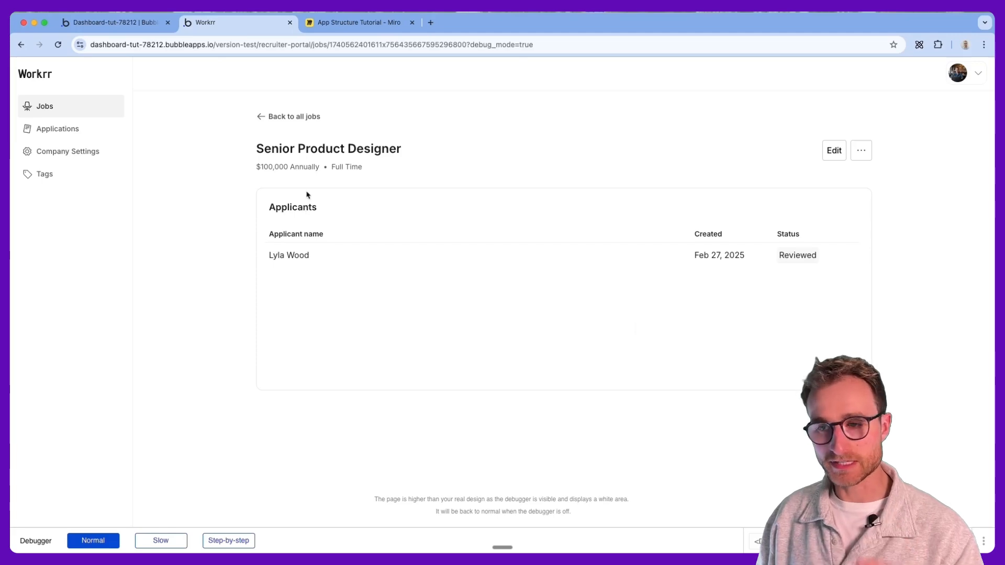
click(376, 46)
double_click(387, 48)
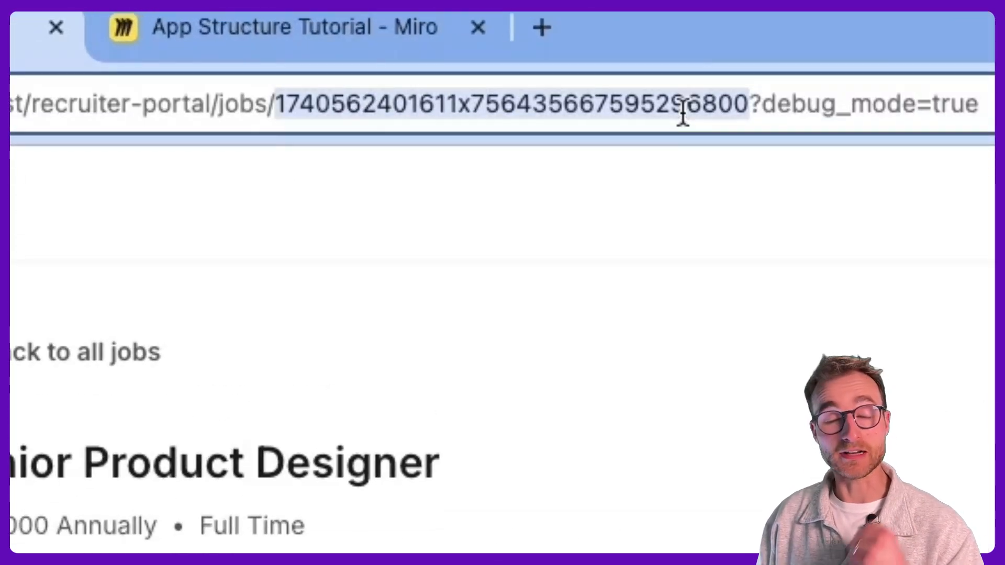
Step: Highlight the Senior Product Designer title on the job details view and return to all jobs
drag(451, 464, 239, 463)
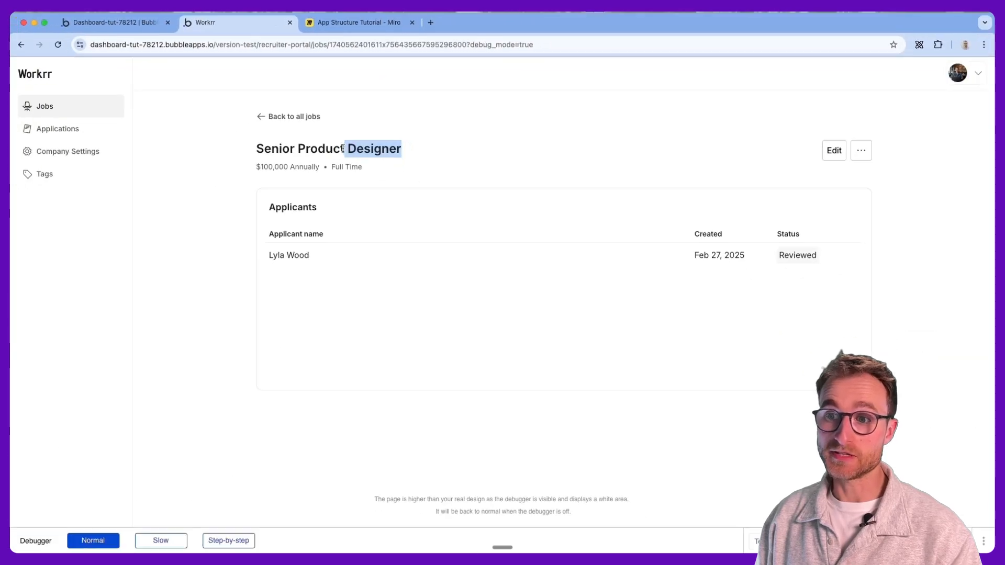
click(246, 162)
drag(342, 148, 430, 155)
click(293, 117)
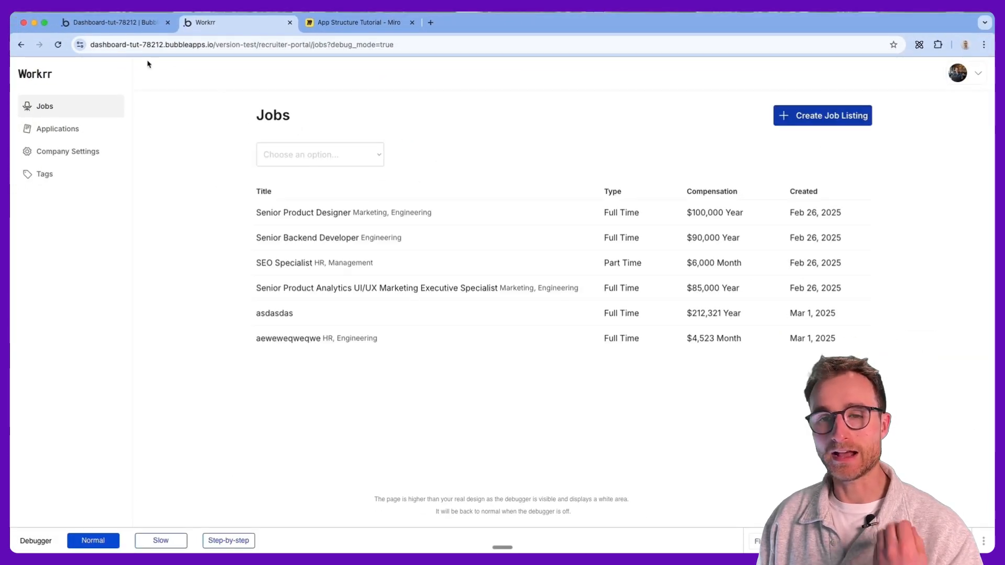
Step: Debug opening the SEO Specialist listing step by step and examine the Go to page action's data to send
click(230, 540)
click(304, 266)
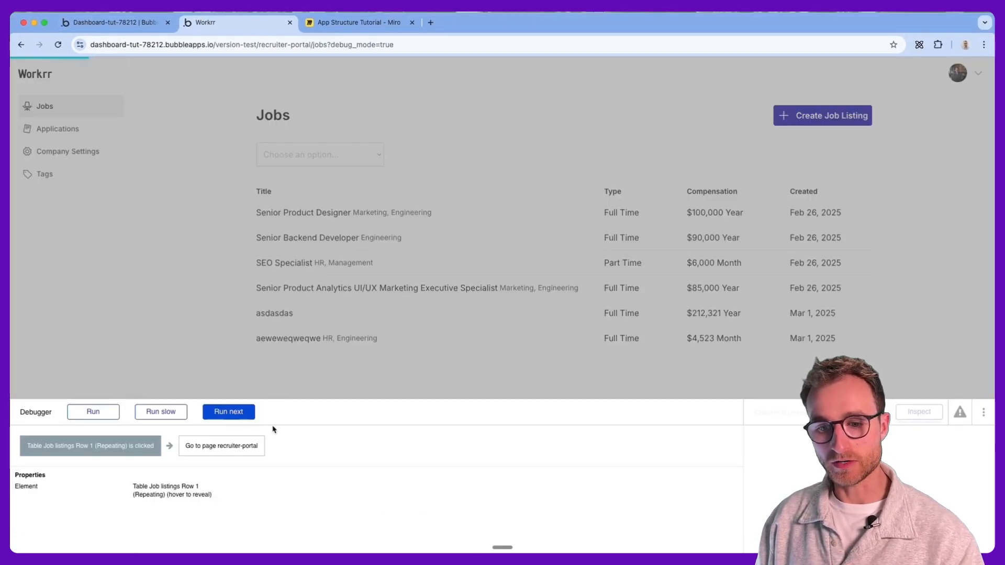
click(243, 412)
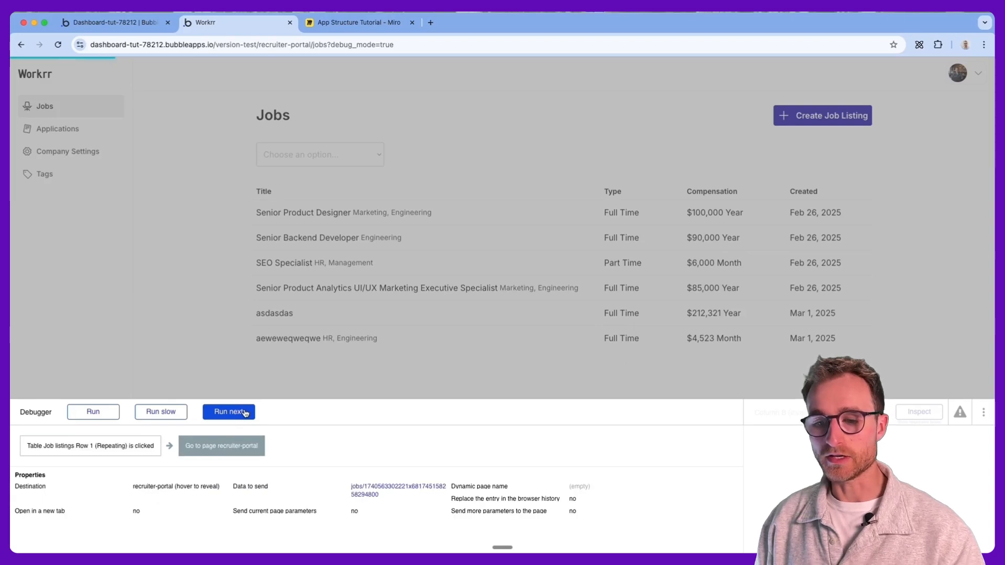
triple_click(404, 493)
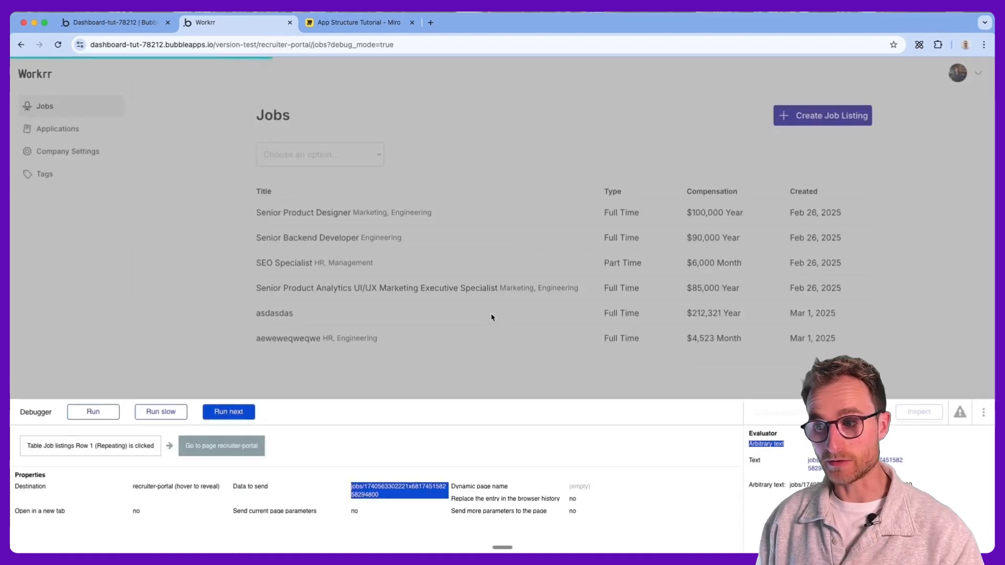
Step: Back in the Bubble editor, examine the arbitrary text sent by the job listing row's Go to page recruiter-portal action
click(112, 22)
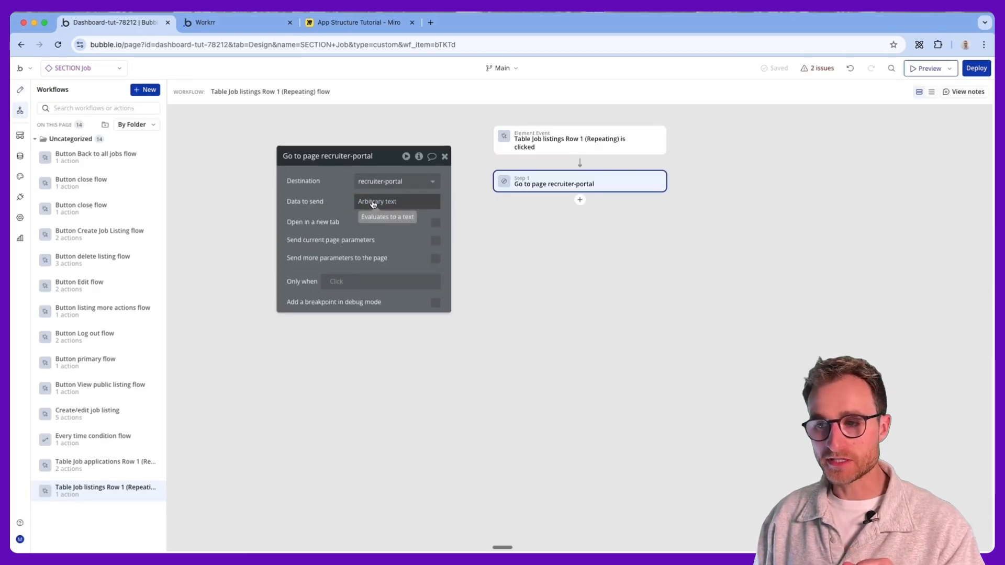
click(373, 204)
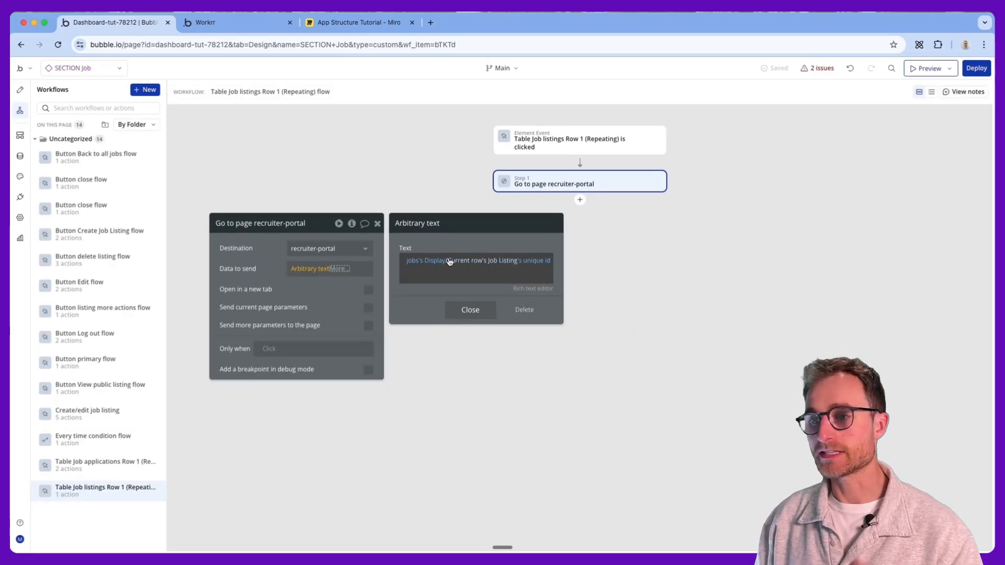
Step: In Workrr, run the rest of the debugged navigation and highlight the SEO Specialist job's unique ID in the URL
click(239, 25)
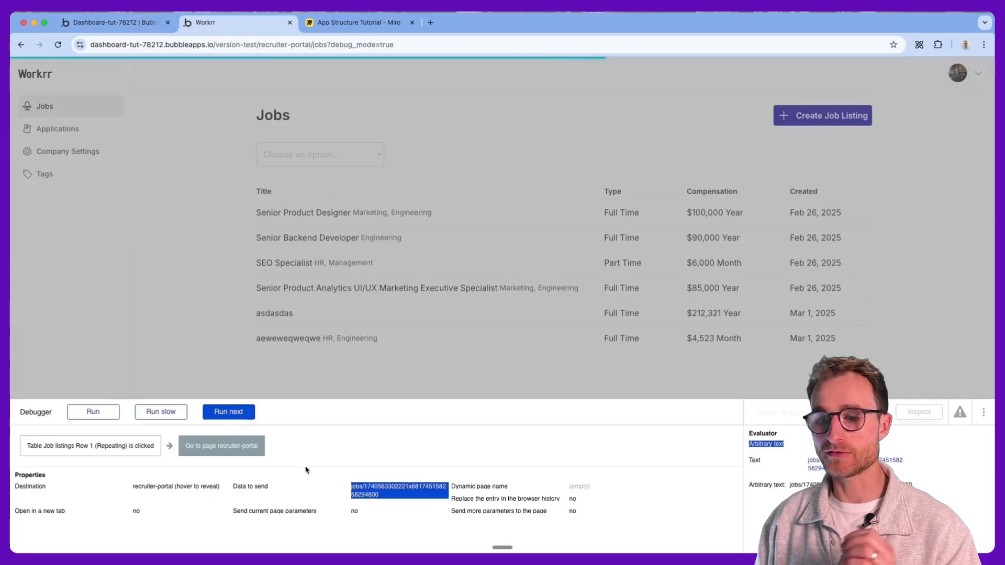
click(242, 418)
double_click(384, 45)
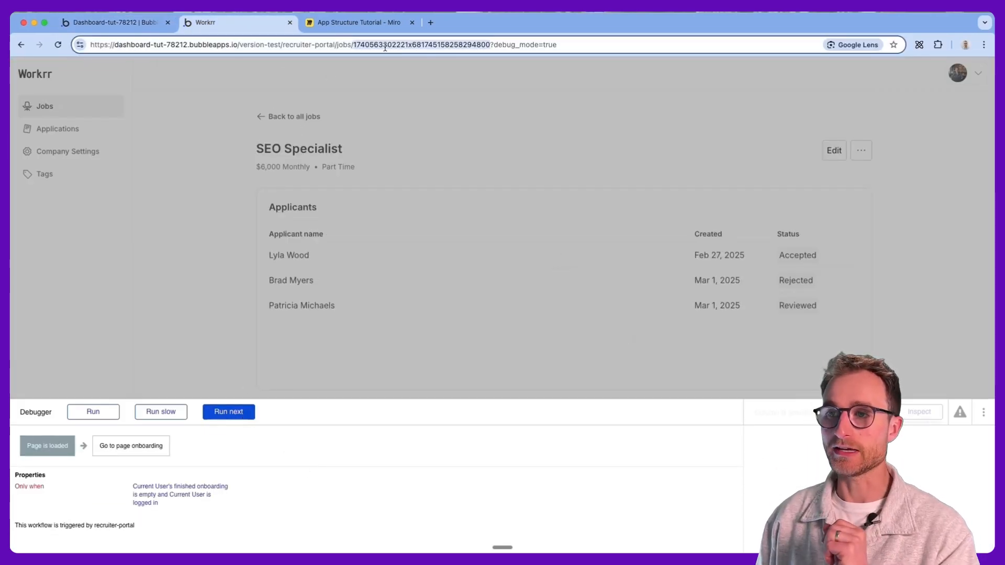
click(109, 410)
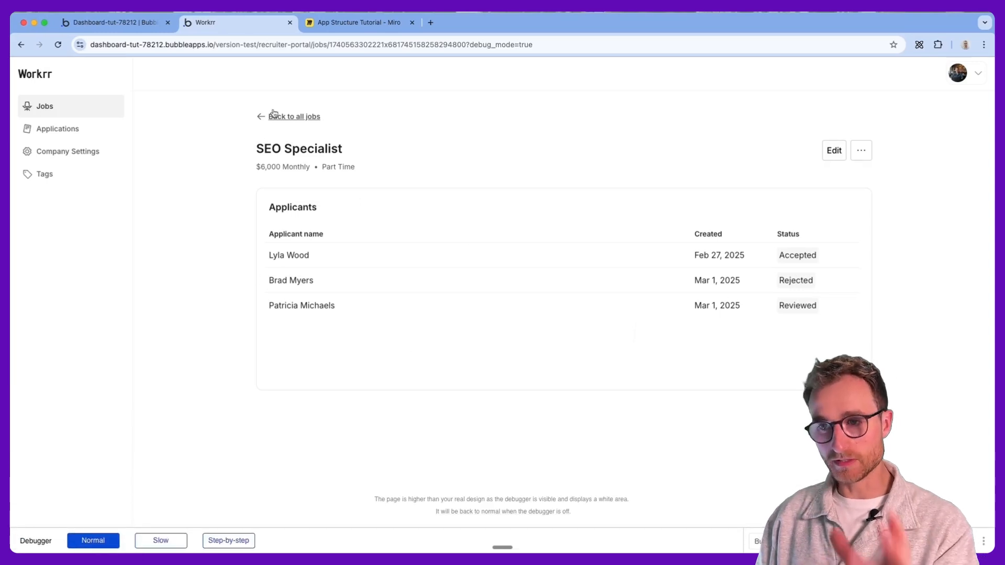
Step: Back in SECTION Job in the Bubble editor, show <D> Group job details on the canvas and examine its data source
click(109, 27)
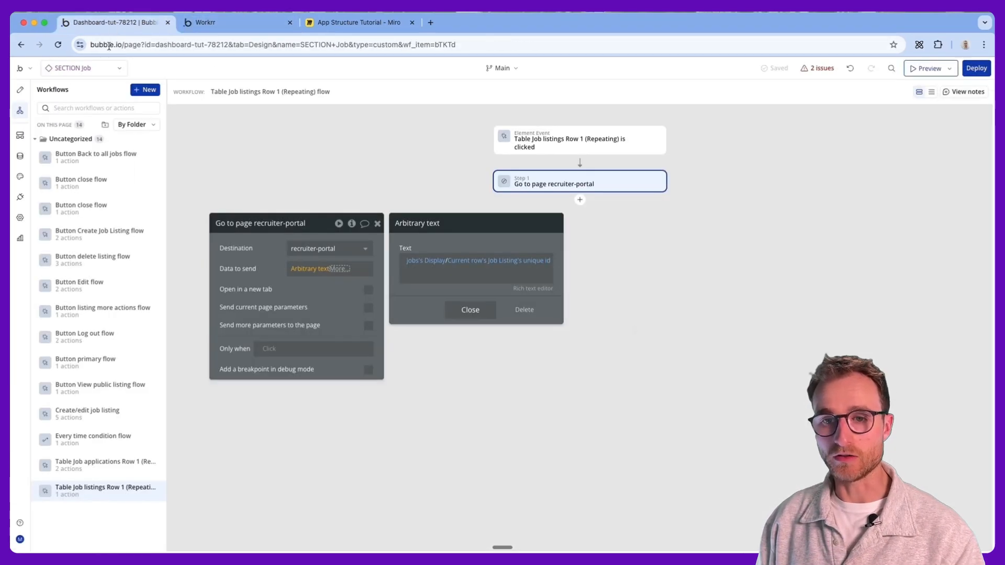
click(20, 89)
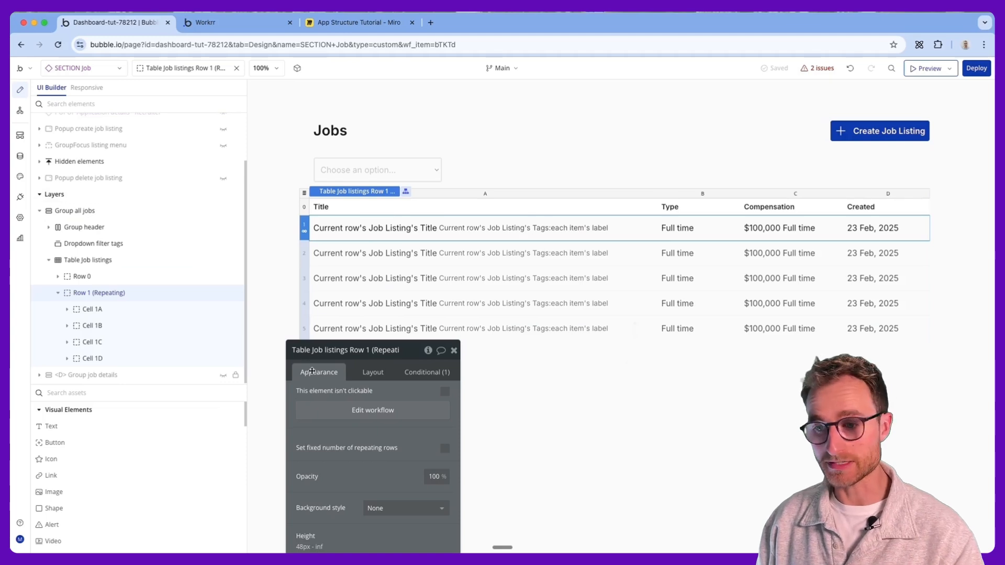
click(357, 323)
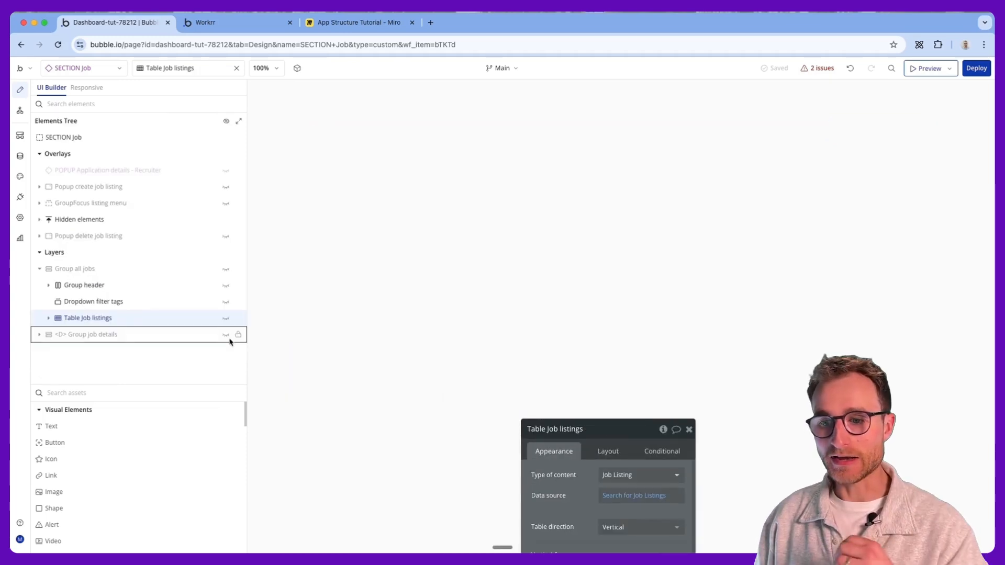
click(225, 335)
click(156, 341)
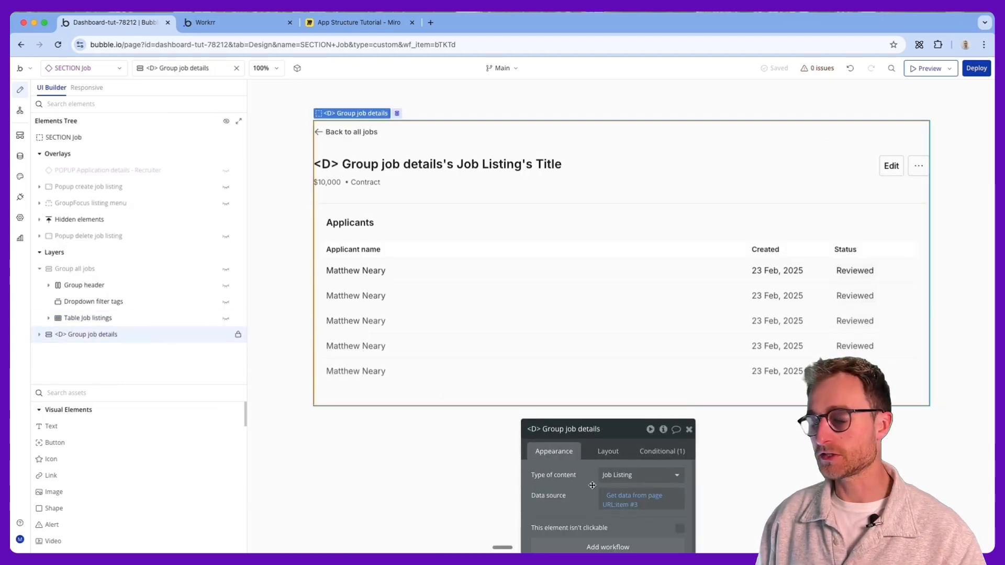
drag(591, 485, 183, 204)
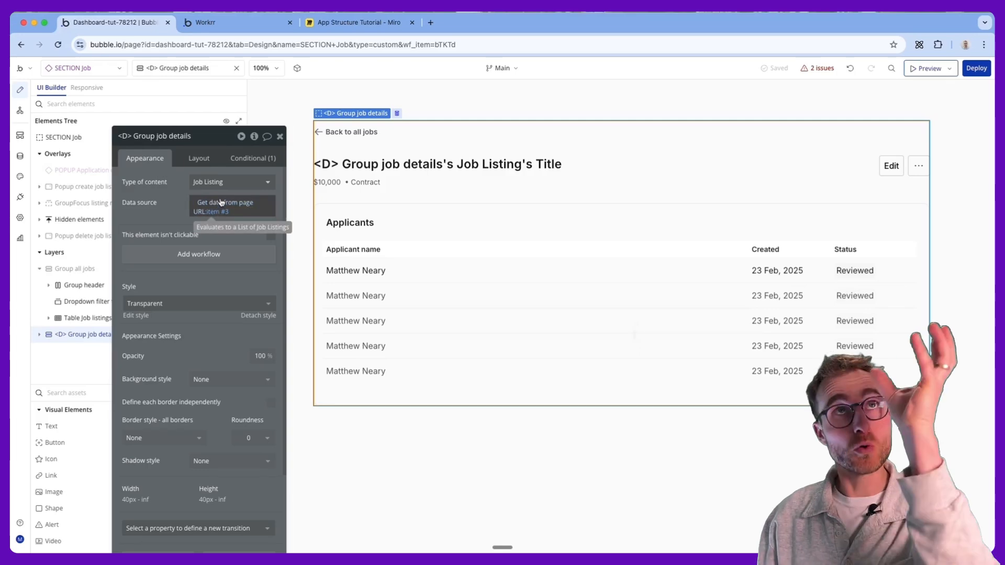
Step: Check the job's URL in Workrr against the Get data from page URL type options in <D> Group job details' data source
click(267, 24)
double_click(404, 45)
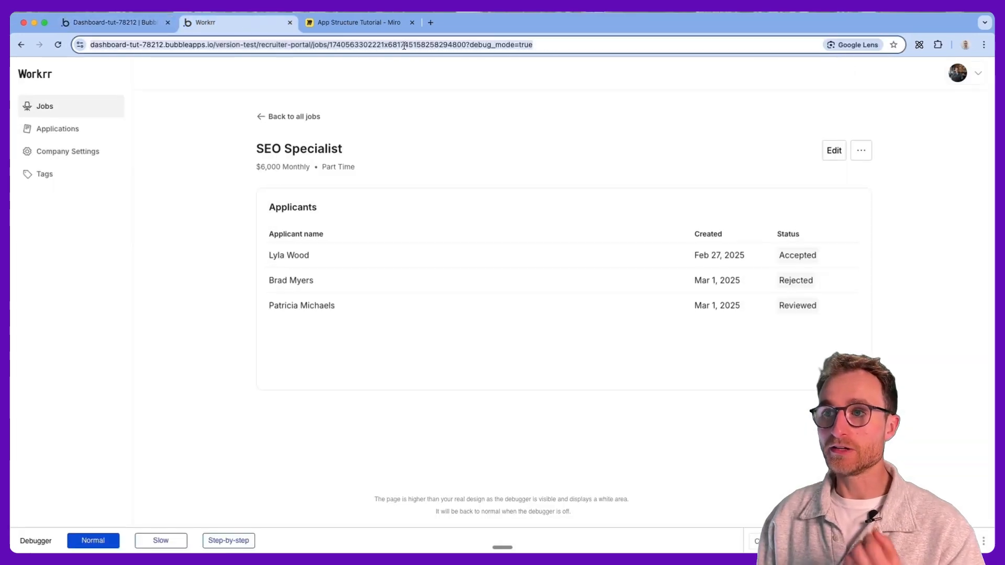
click(113, 23)
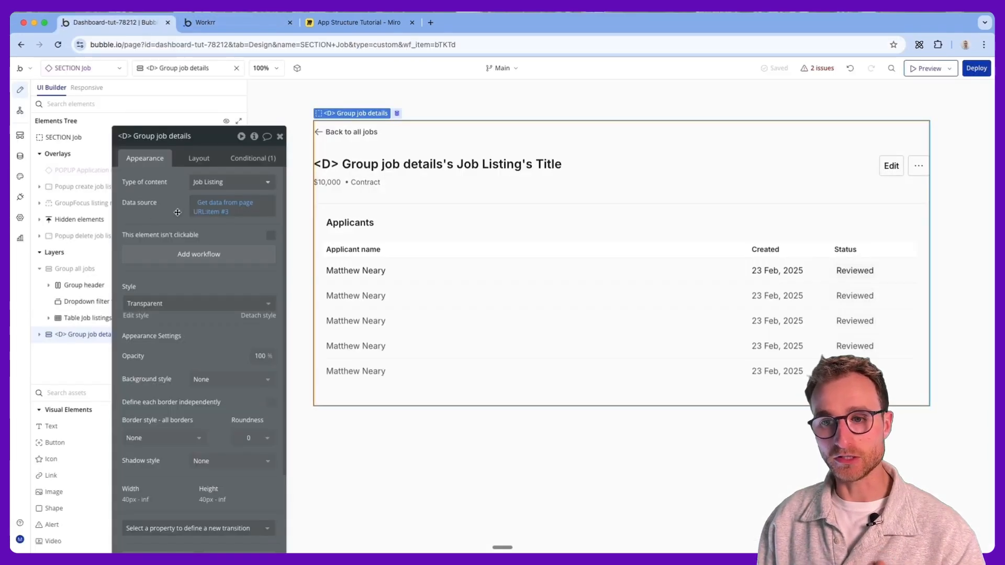
click(223, 207)
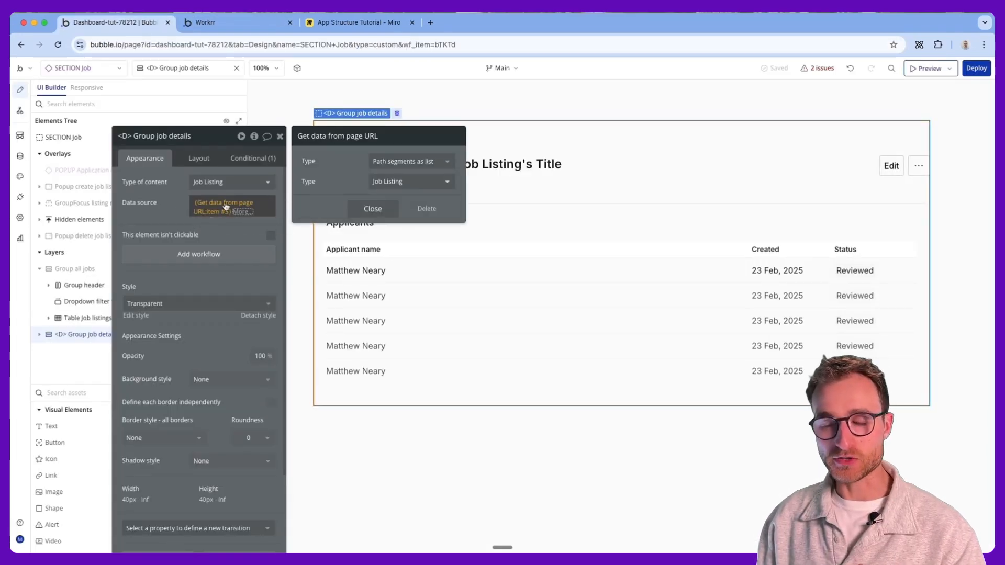
click(396, 164)
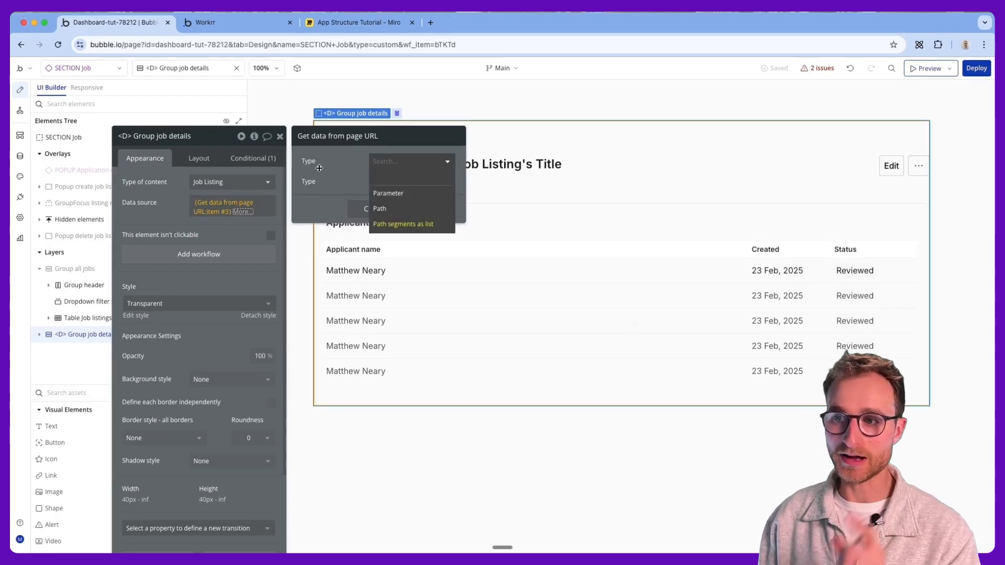
Step: In Workrr, highlight the URL's path segments in turn: recruiter-portal, jobs and the job's unique ID
click(217, 23)
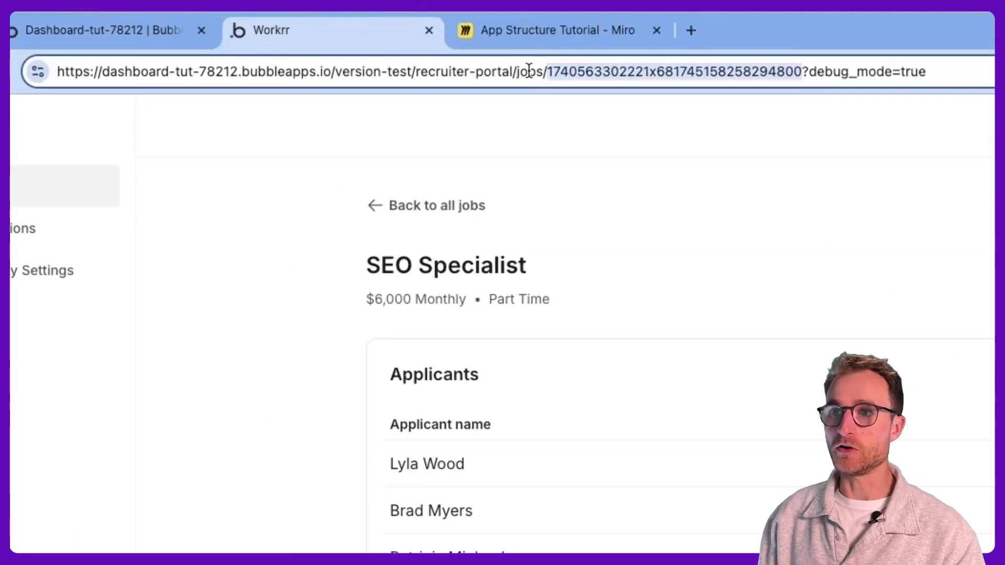
double_click(345, 45)
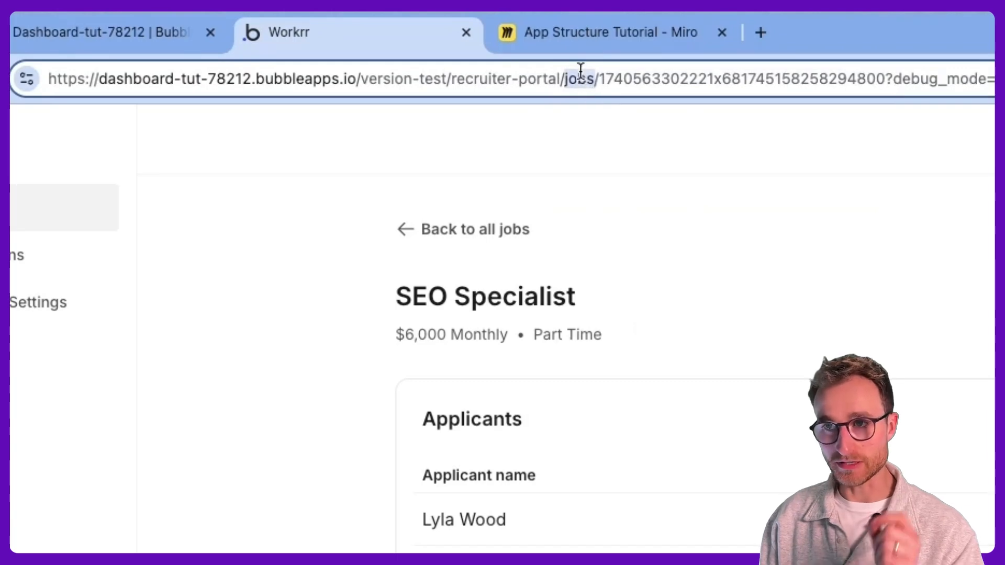
mouse_move(557, 75)
mouse_down()
mouse_move(465, 75)
mouse_move(565, 76)
mouse_up()
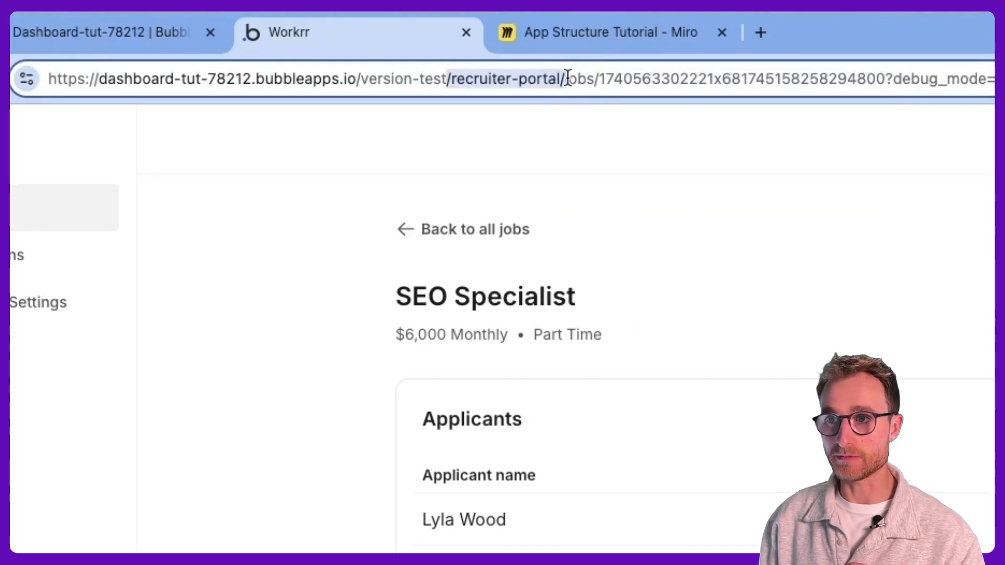
double_click(574, 80)
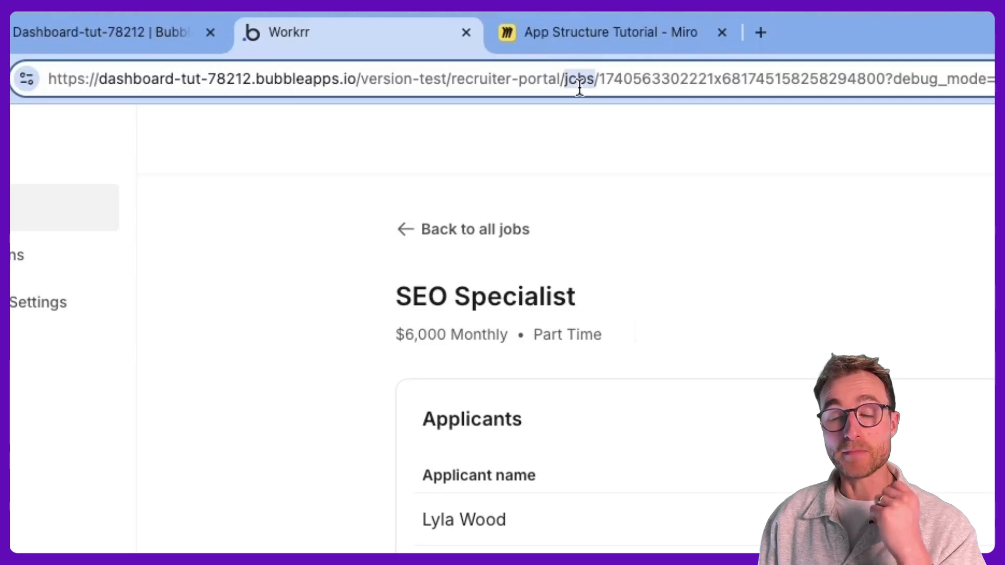
drag(599, 83, 886, 87)
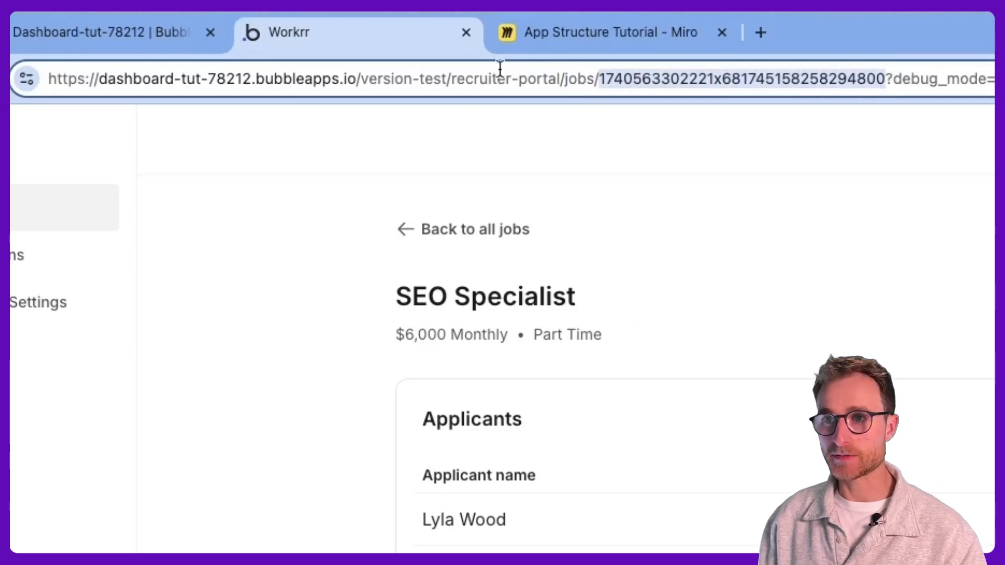
click(482, 80)
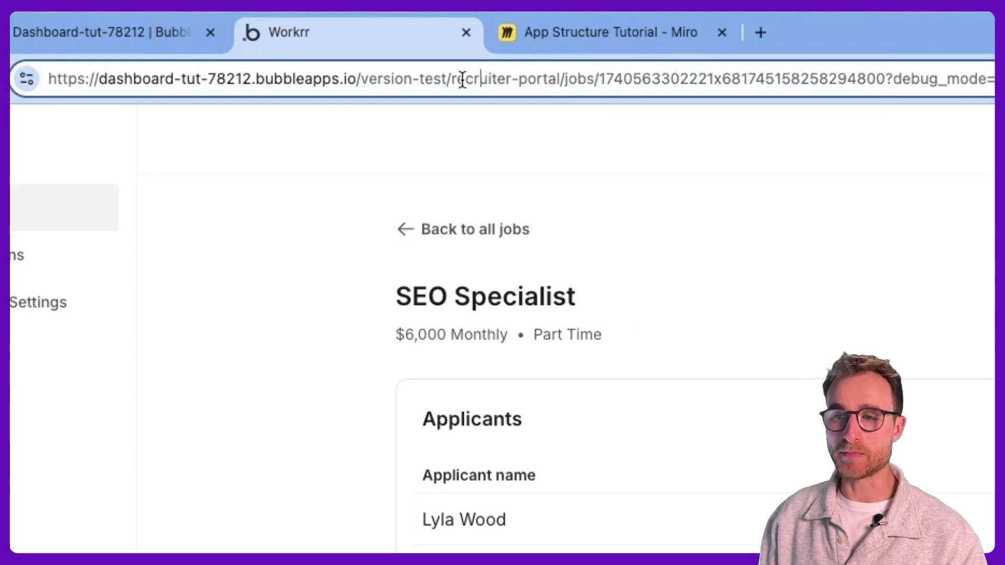
Step: Highlight the URL's full path from recruiter-portal through the job's unique ID, plus the base address without and with version-test
drag(451, 81, 890, 75)
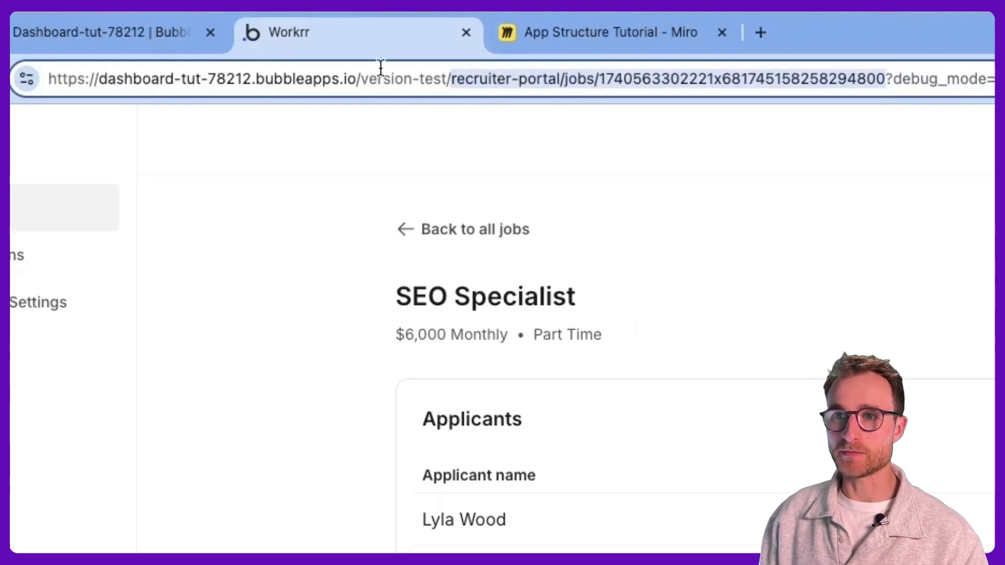
drag(362, 79, 46, 79)
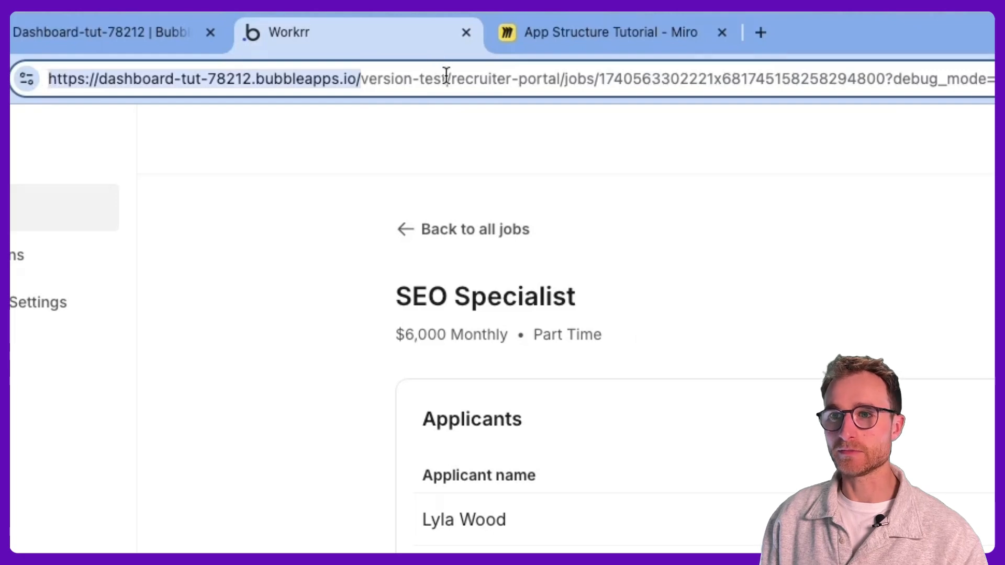
drag(450, 78, 33, 96)
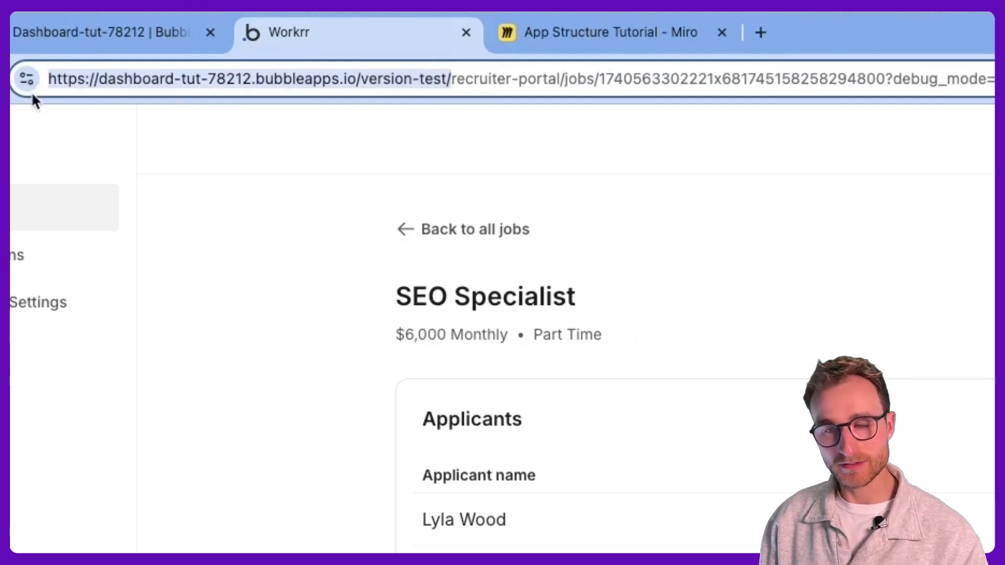
click(453, 78)
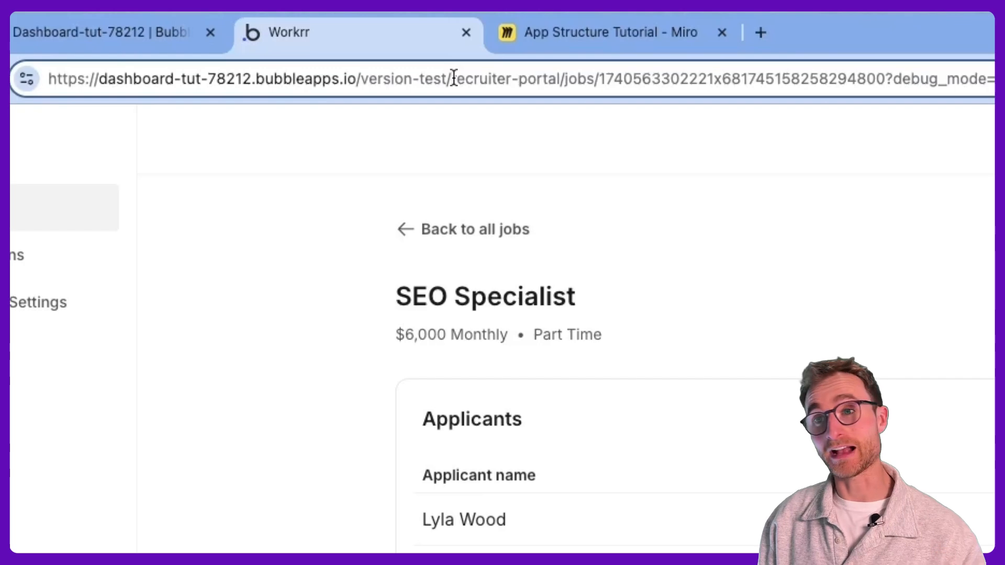
Step: Highlight the whole path once more, and single out recruiter-portal, jobs and the job's unique ID within it
drag(454, 78, 881, 74)
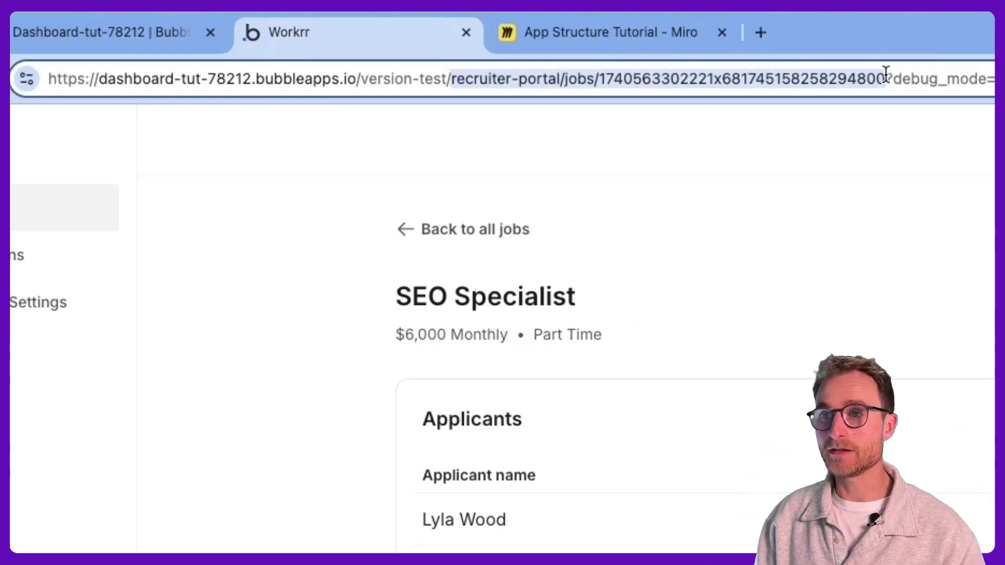
drag(452, 78, 552, 86)
double_click(578, 79)
double_click(616, 78)
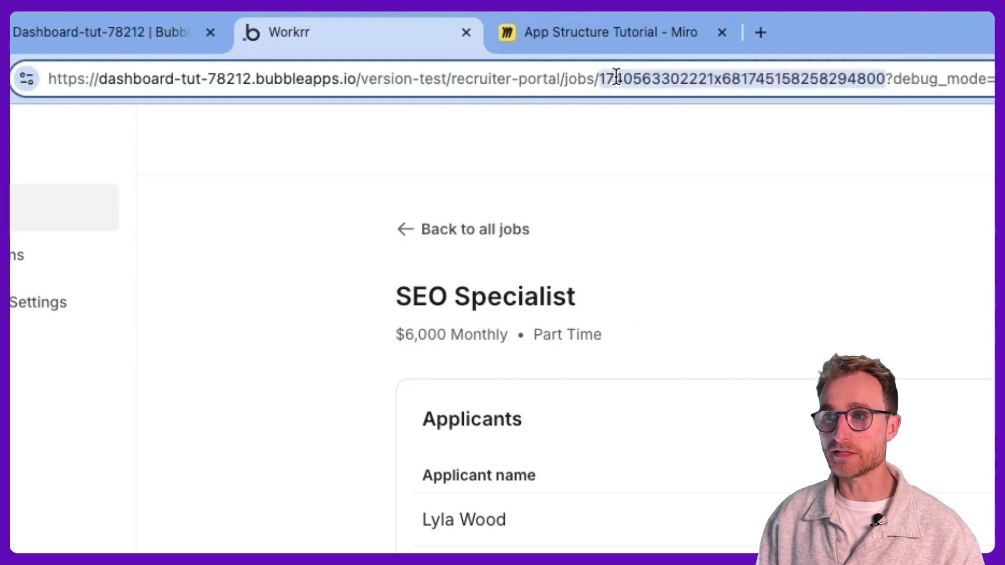
Step: Compare the job's URL with <D> Group job details in Bubble and open the Get data from page URL settings of its data source
click(115, 33)
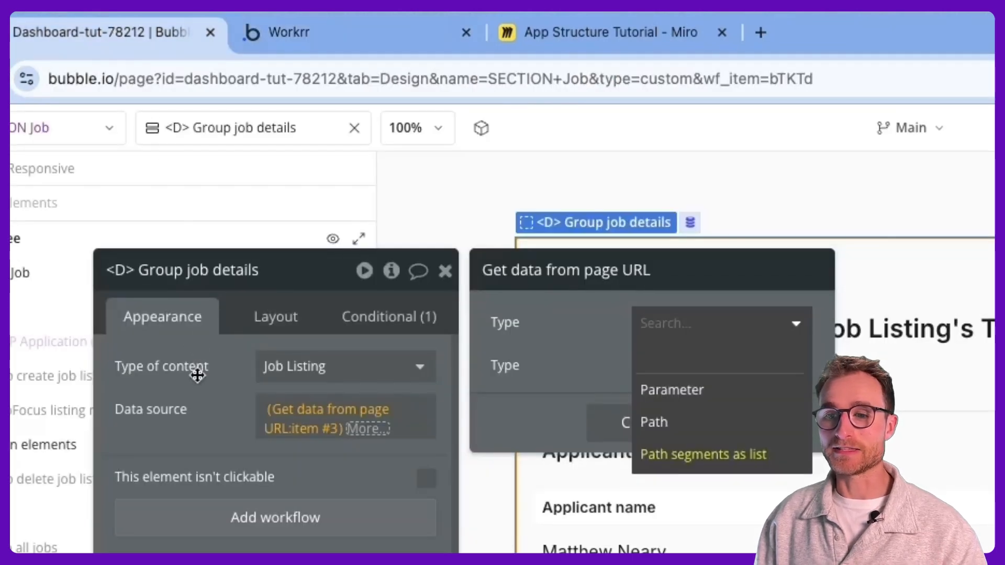
click(401, 52)
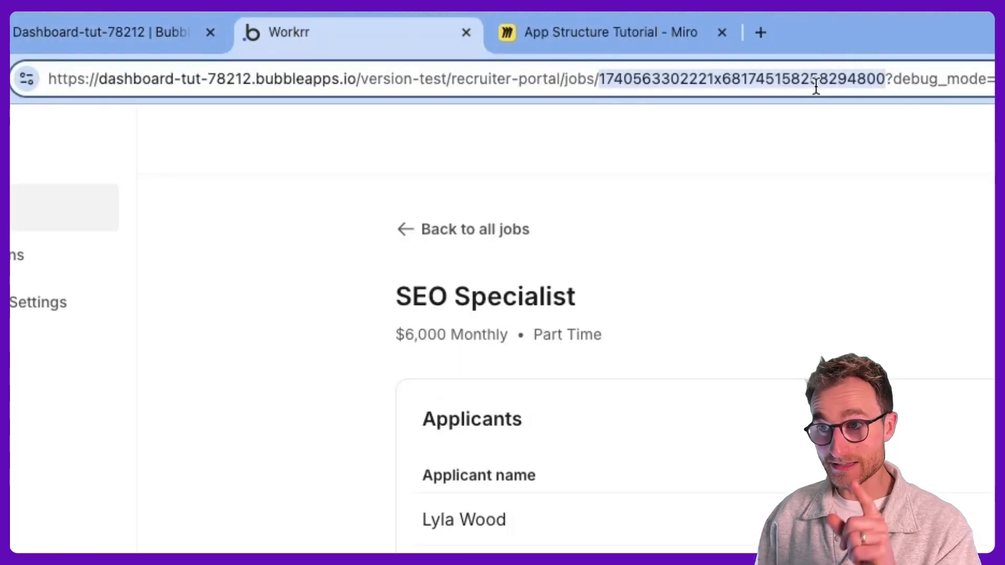
click(68, 34)
click(319, 446)
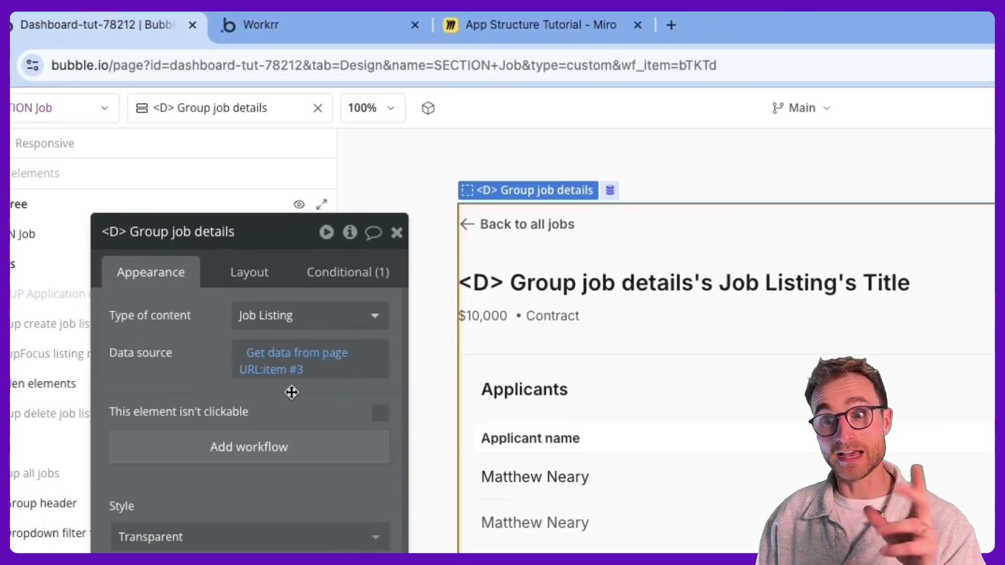
click(291, 364)
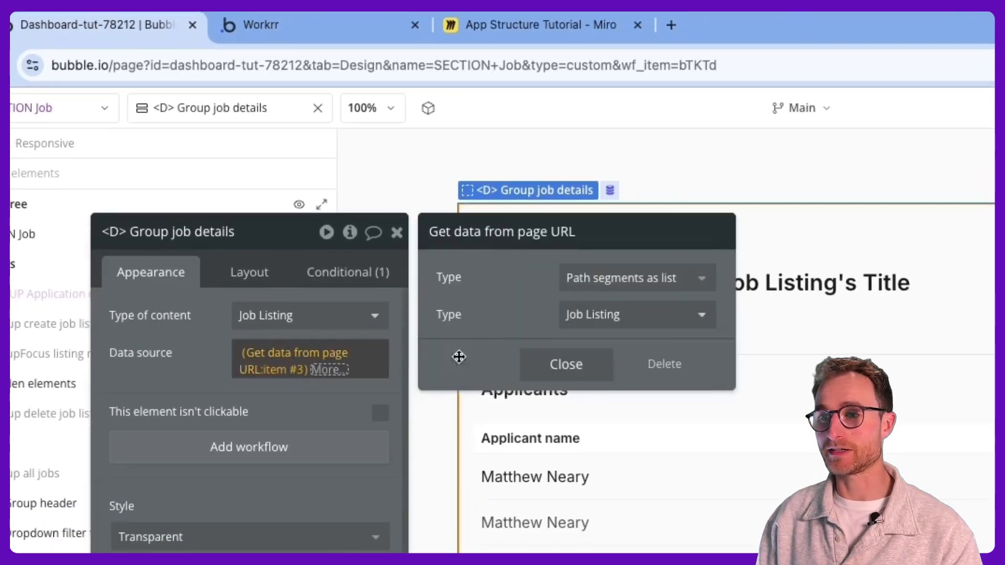
Step: Highlight the path segments in Workrr's URL, check them against the group's Job Listing content type and data source, and close the data source settings
click(314, 26)
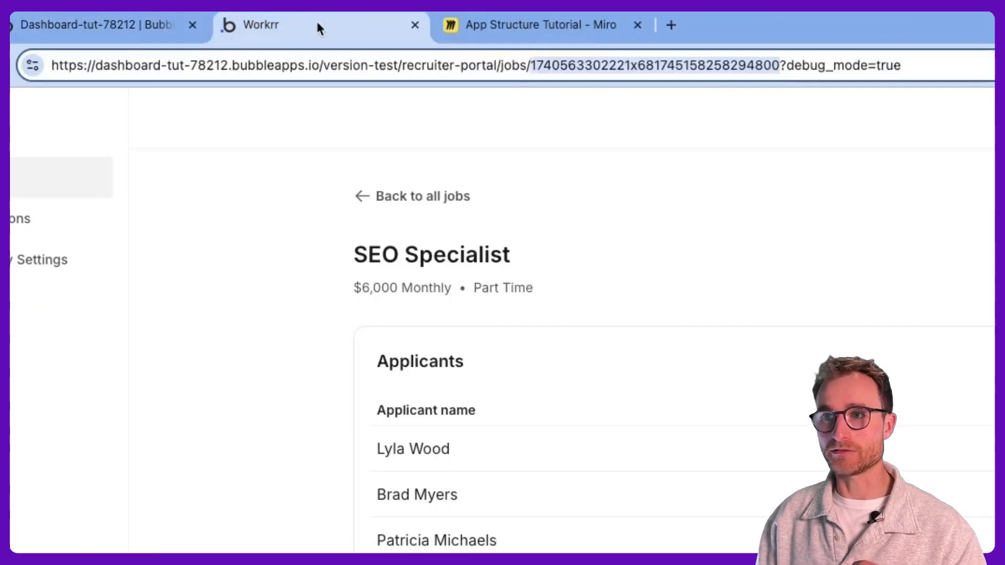
click(699, 65)
drag(778, 65, 406, 61)
click(87, 23)
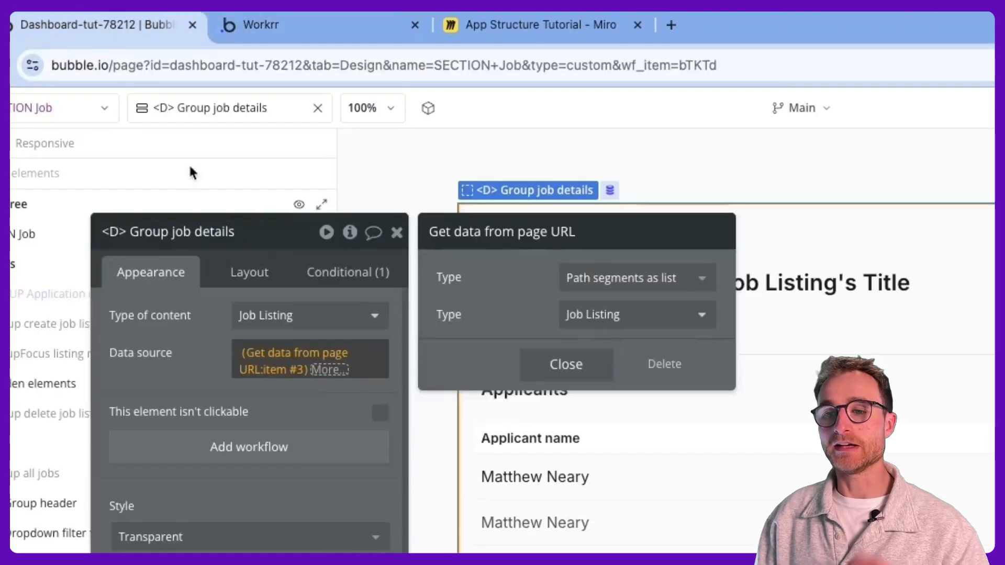
click(176, 319)
click(287, 353)
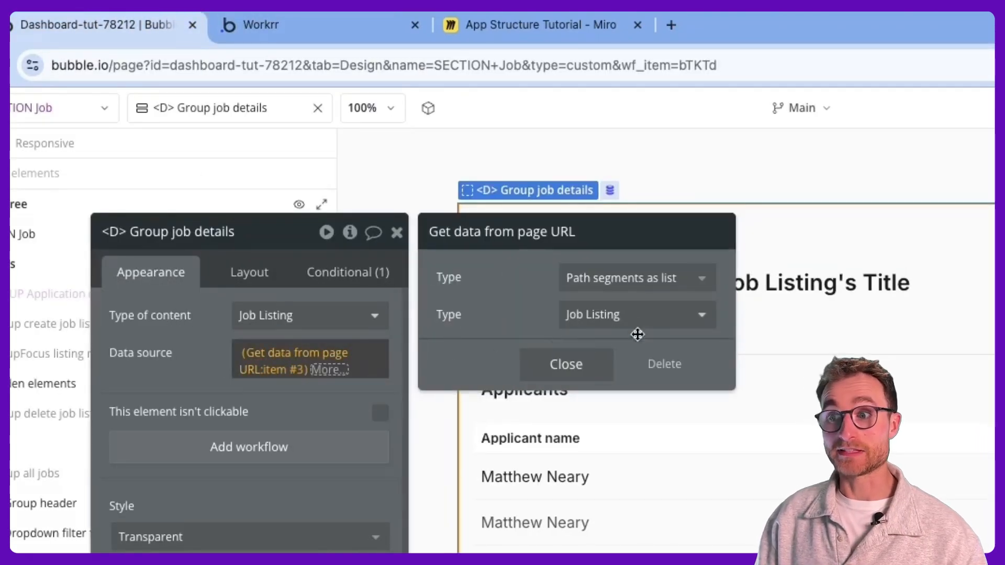
click(538, 365)
click(133, 374)
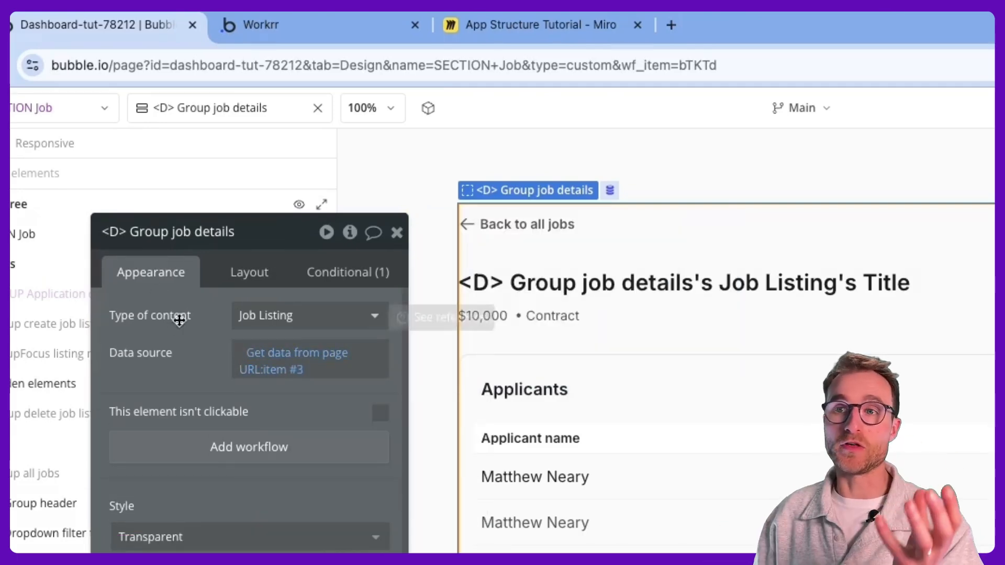
Step: Highlight the job's unique ID in Workrr's URL, and examine the job title text inside <D> Group job details in Bubble
click(327, 29)
double_click(665, 61)
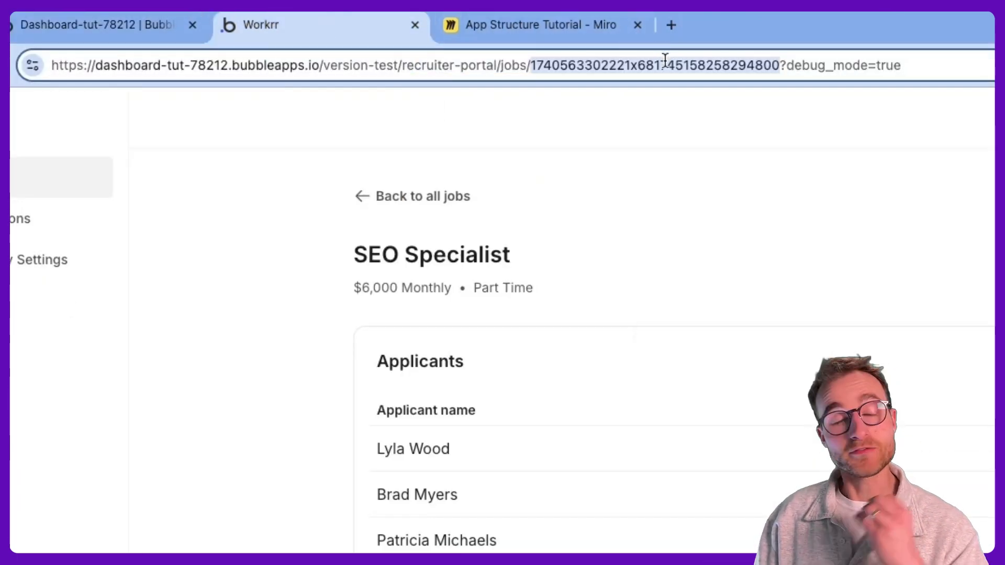
click(87, 31)
drag(193, 409, 225, 359)
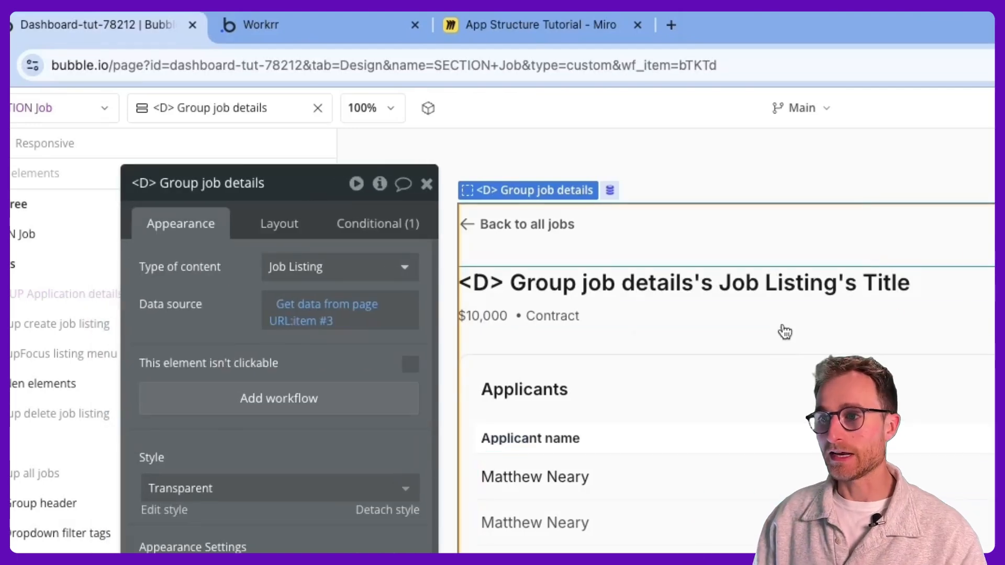
click(761, 288)
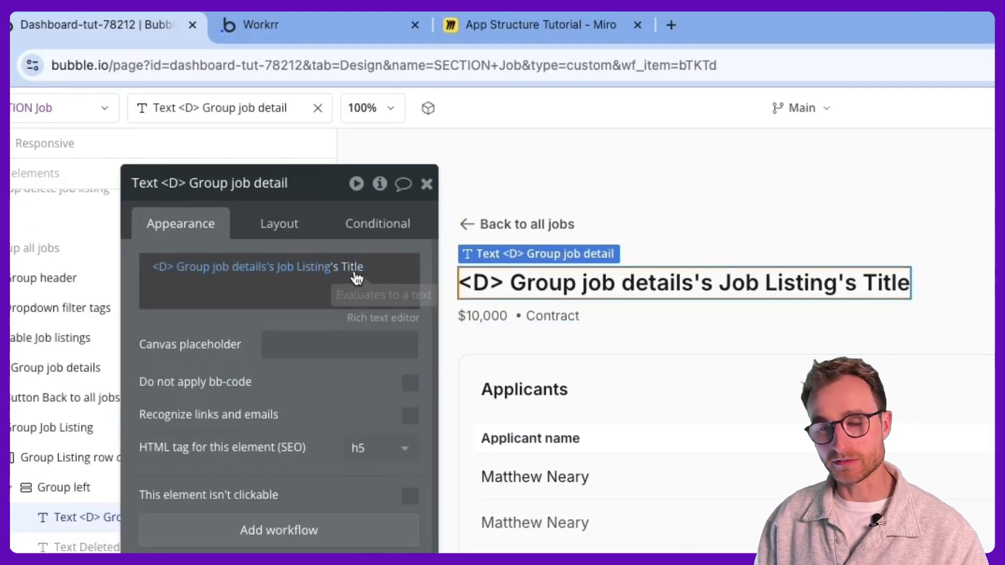
Step: In Workrr, go back to all jobs and highlight the URL's path up to jobs
click(313, 32)
click(451, 196)
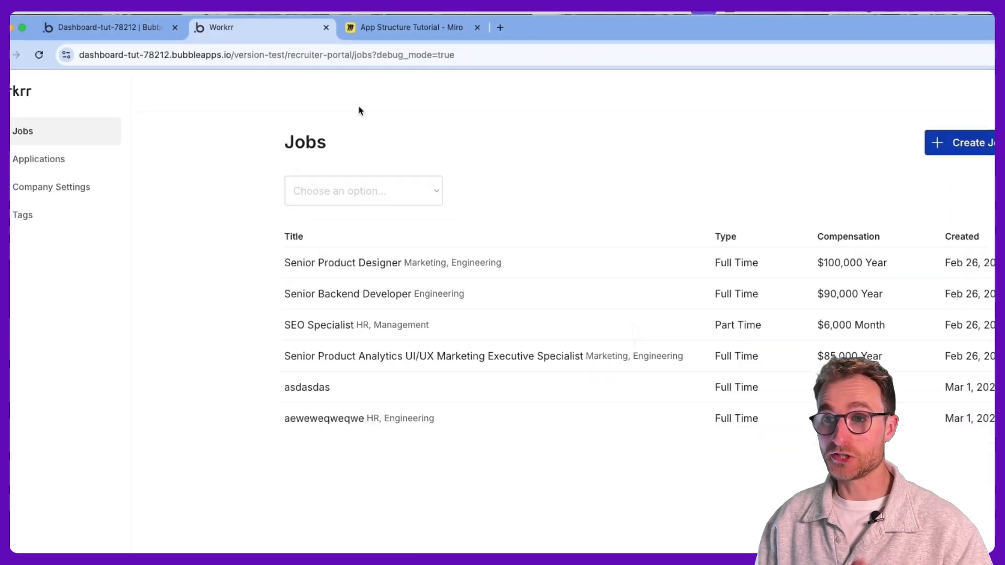
drag(328, 50, 207, 50)
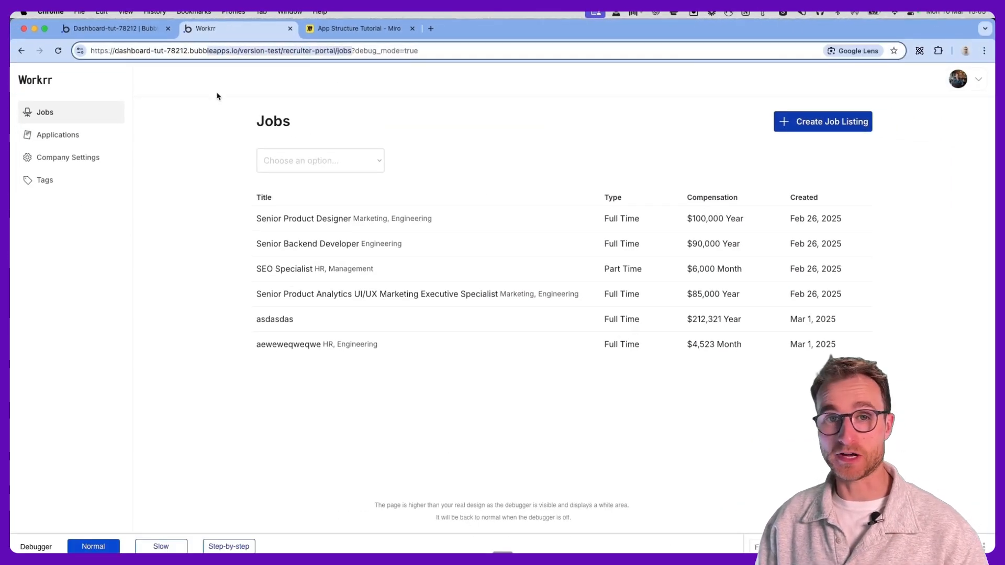
Step: In Bubble, open the Back to all jobs button's workflow and examine its Go to page recruiter-portal action
click(135, 29)
click(96, 254)
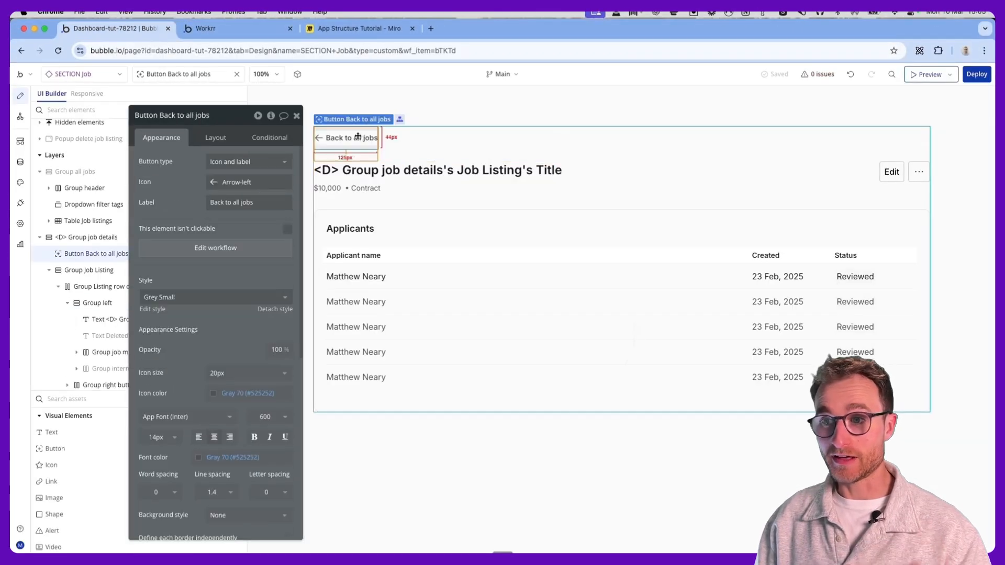
click(237, 249)
click(531, 182)
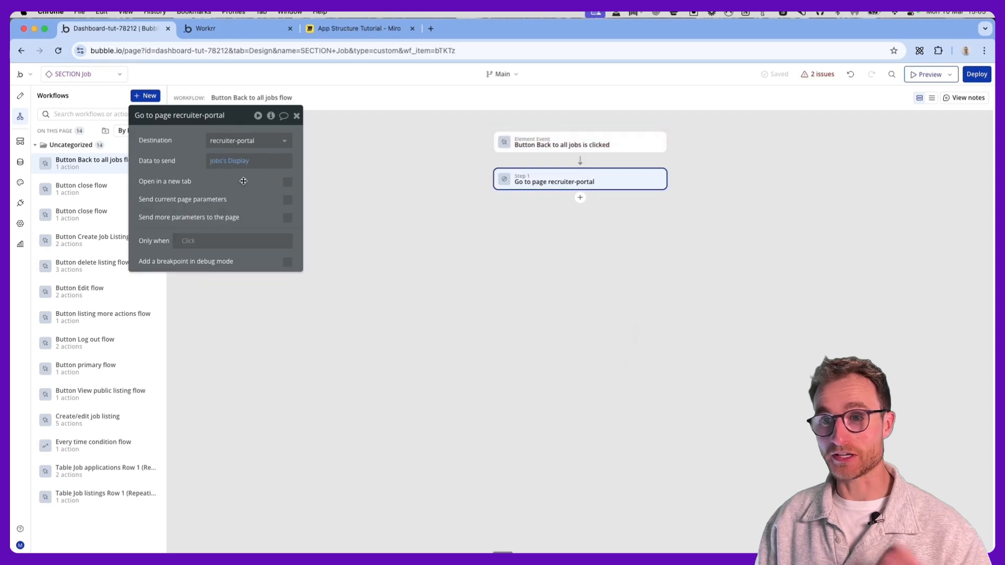
drag(237, 186, 313, 214)
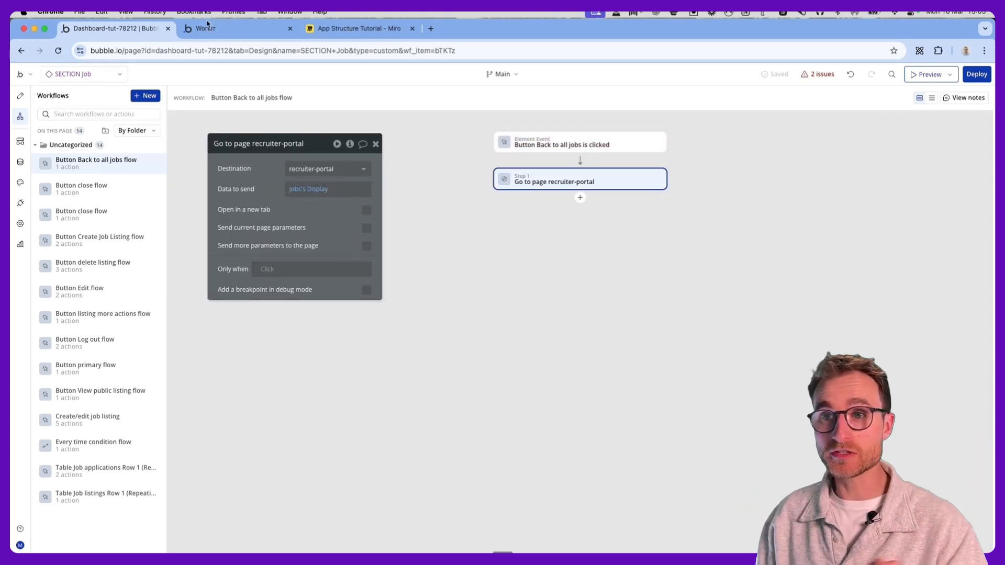
Step: Return to the Jobs page in Workrr and open the Account page from the profile menu
click(235, 28)
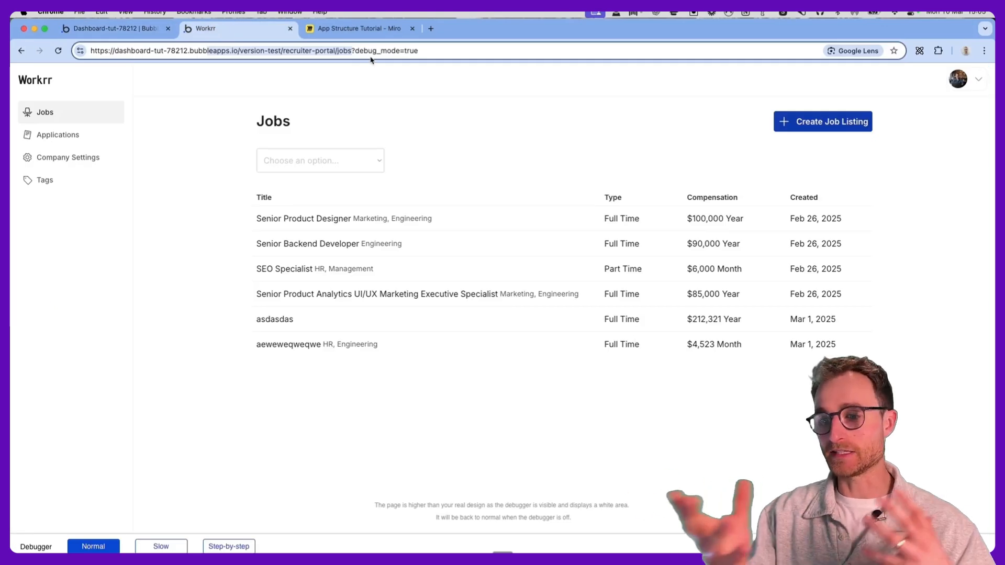
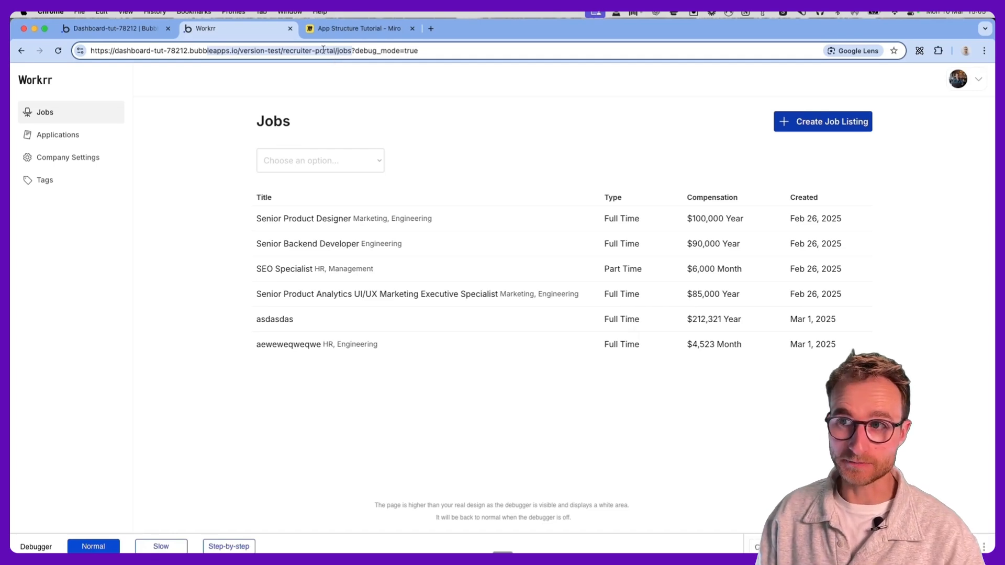
click(273, 119)
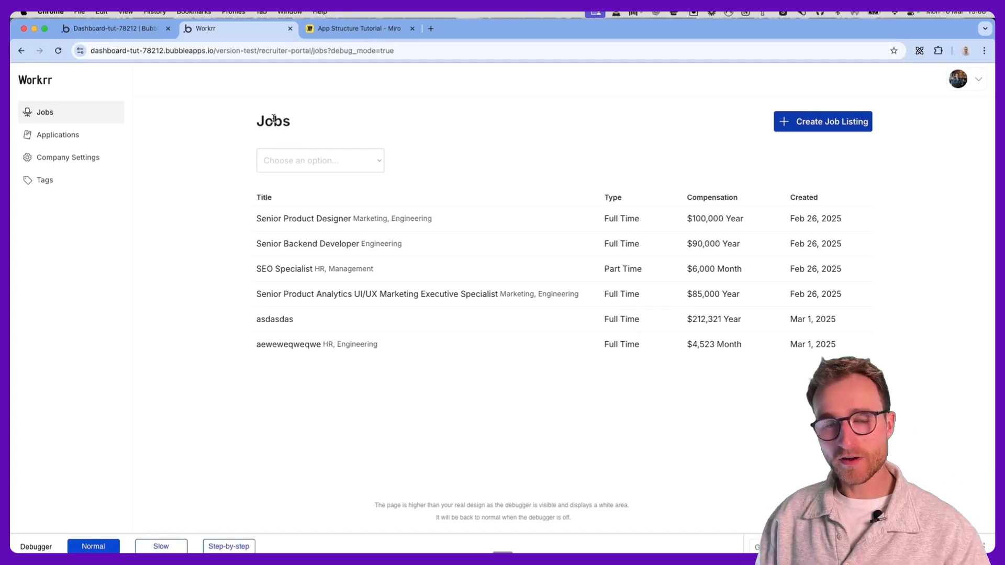
click(977, 81)
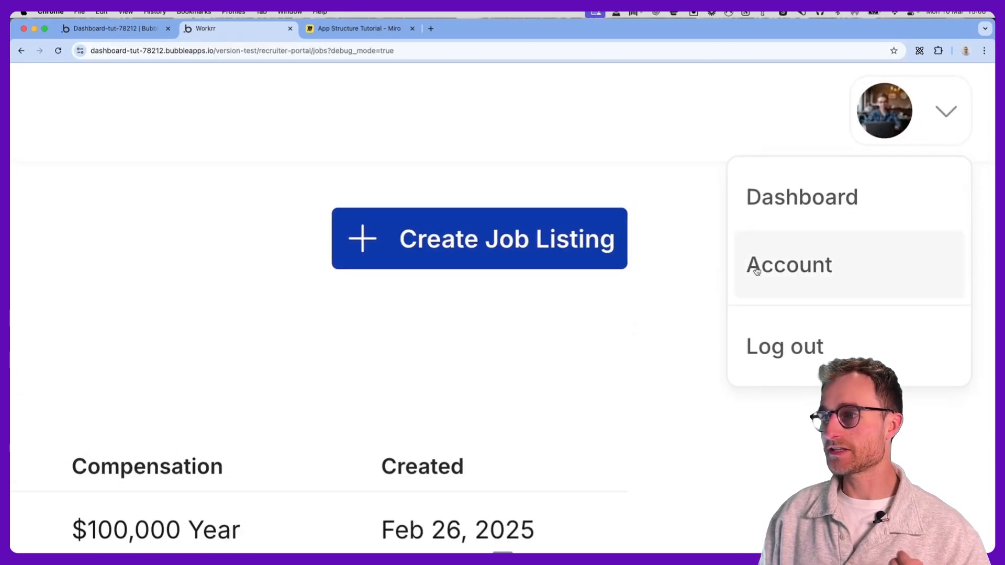
click(778, 263)
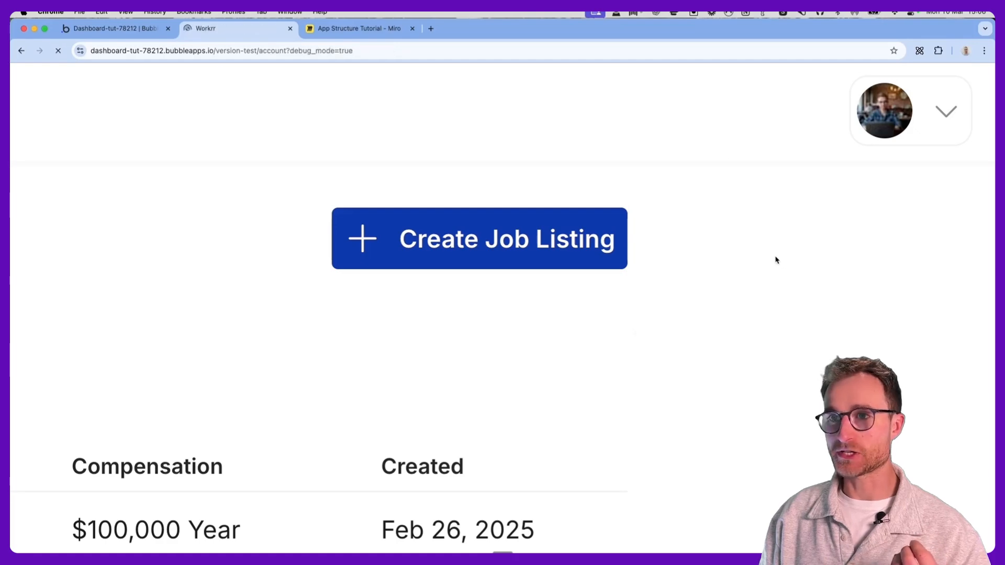
Step: Switch to the App Structure Tutorial board in Miro and point out Jobs, Applications, Settings and Tags under dashboard
click(327, 31)
scroll(412, 266, down, 5)
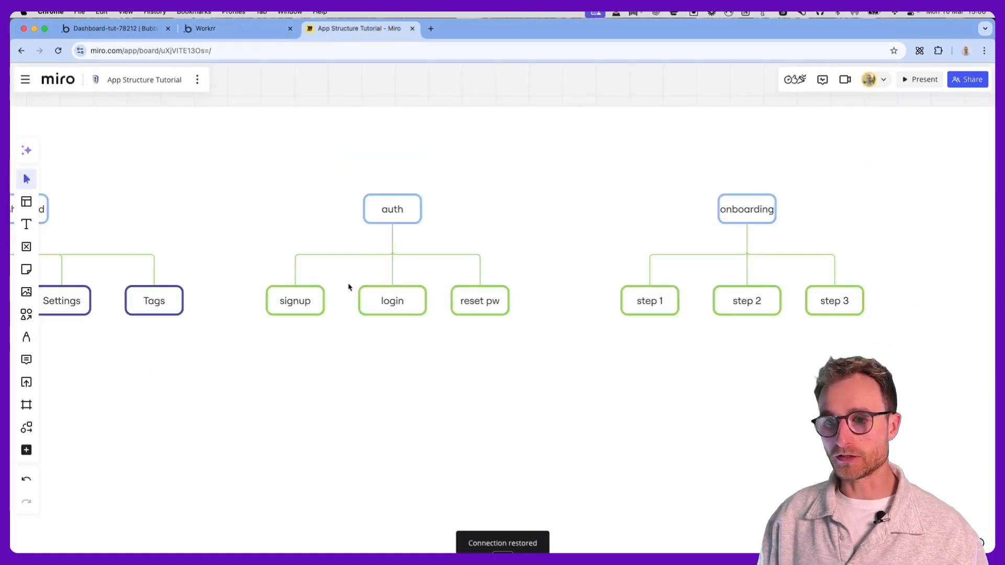
drag(334, 291, 654, 336)
scroll(390, 260, up, 5)
drag(397, 265, 484, 234)
click(236, 338)
click(398, 343)
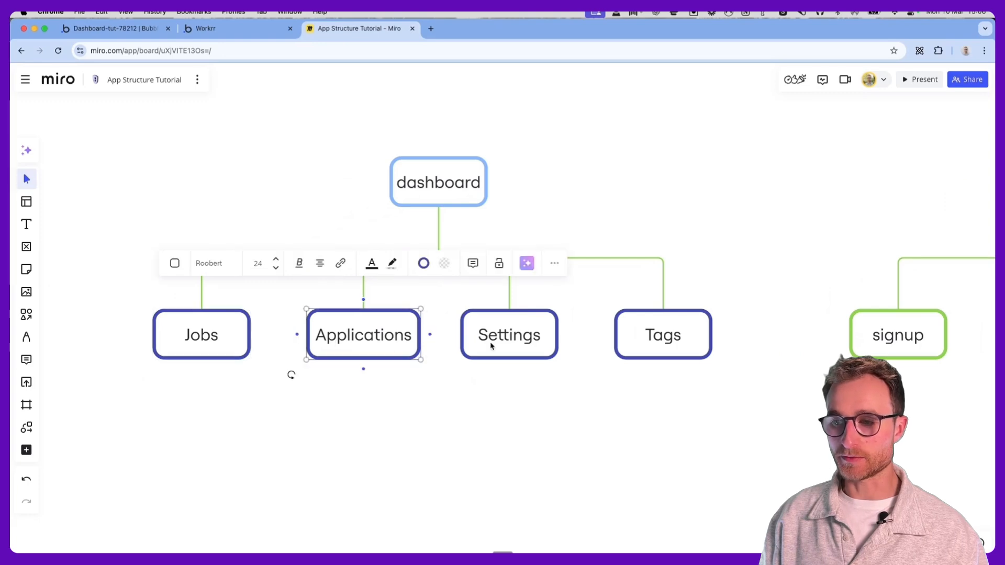
click(490, 345)
click(640, 339)
Step: Point out the signup, login and reset pw views under the auth page on the board
scroll(589, 374, right, 10)
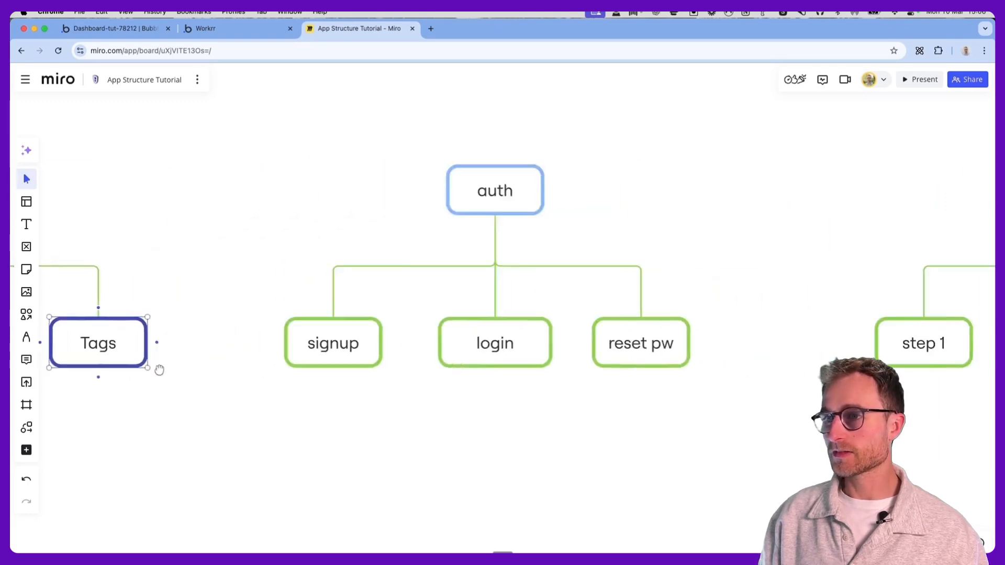
click(205, 333)
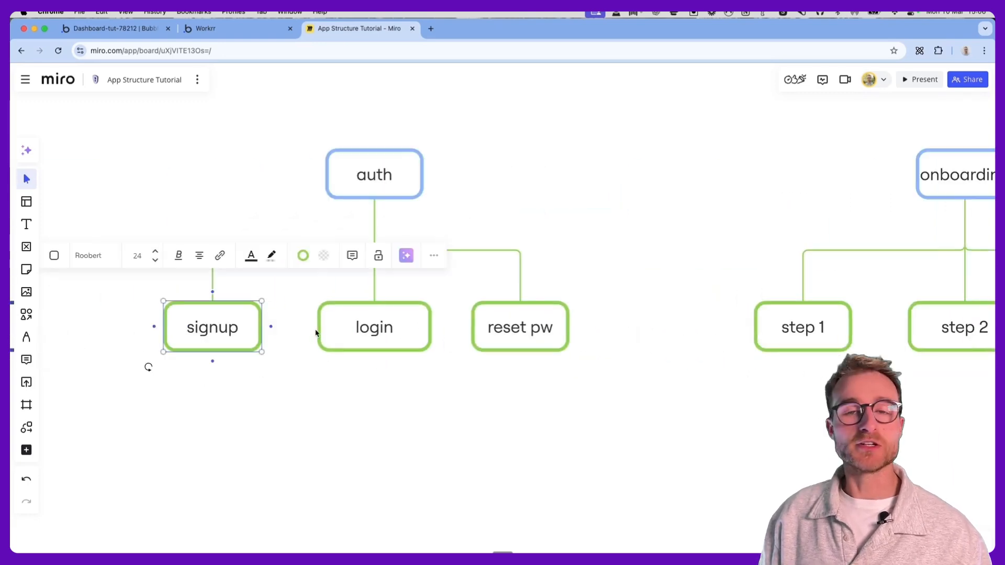
click(335, 348)
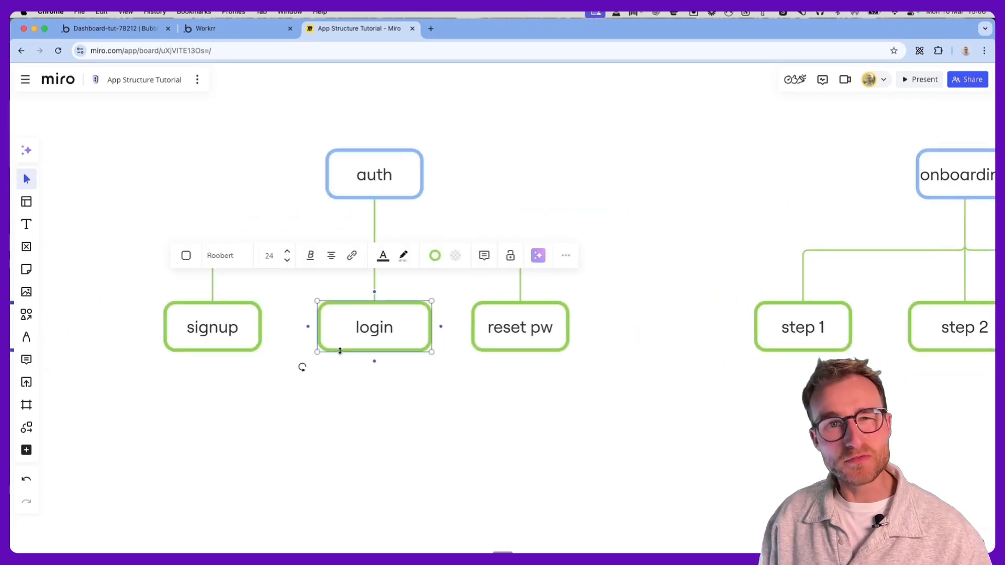
click(495, 340)
click(409, 343)
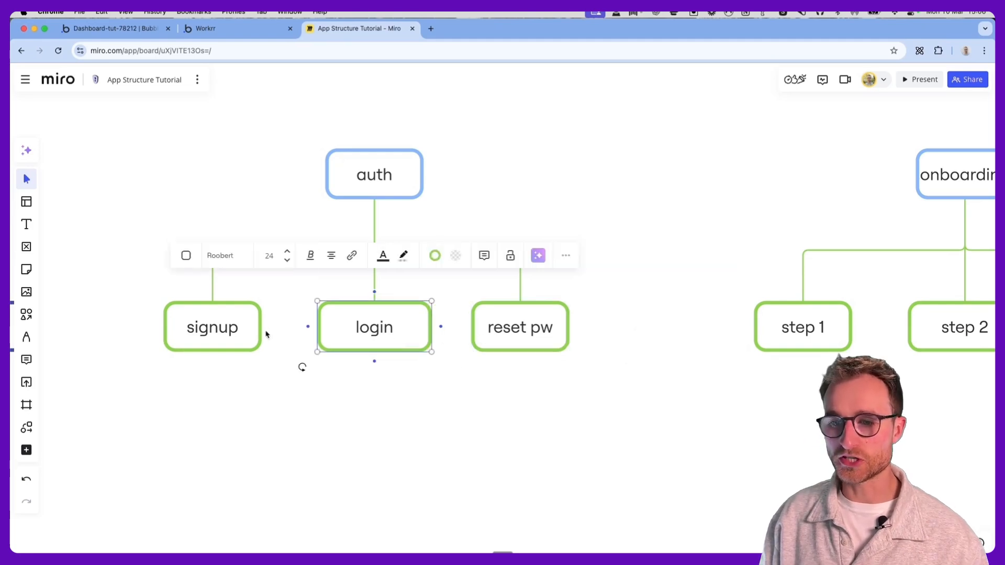
click(246, 334)
click(346, 335)
click(502, 331)
Step: Look over the onboarding page's three steps on the board and point out the standalone settings page
scroll(620, 346, right, 10)
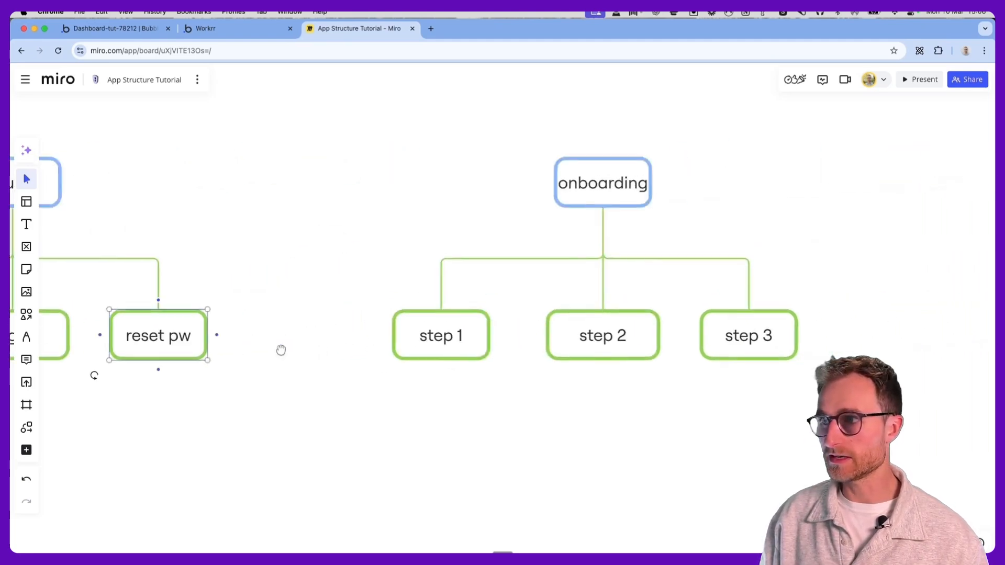
scroll(663, 331, right, 12)
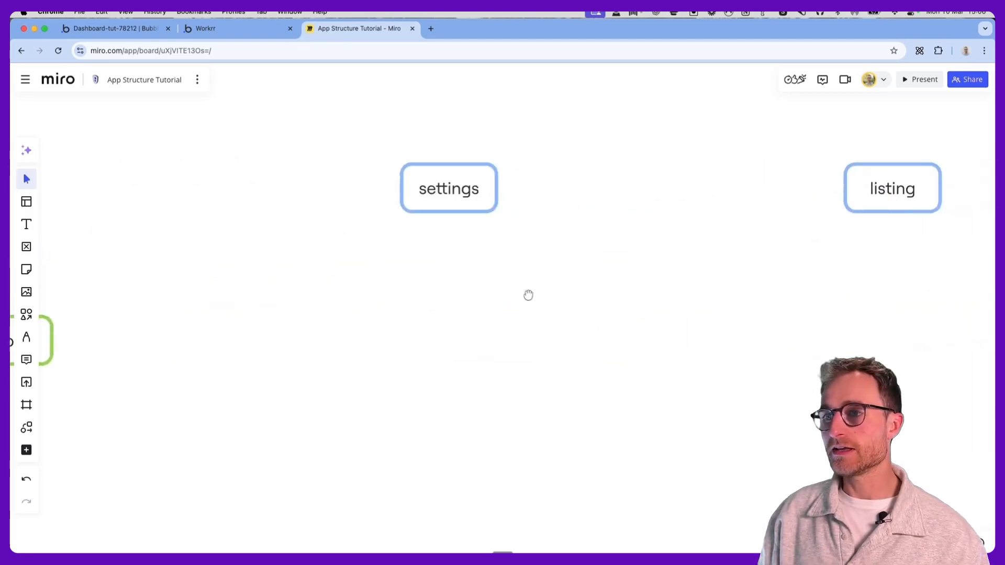
click(410, 192)
scroll(419, 307, left, 2)
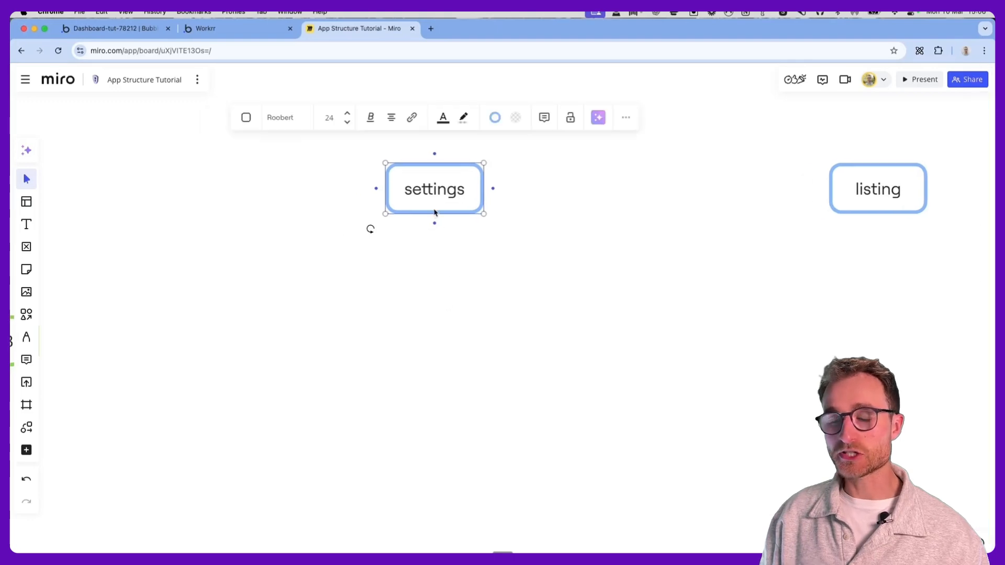
scroll(378, 235, down, 5)
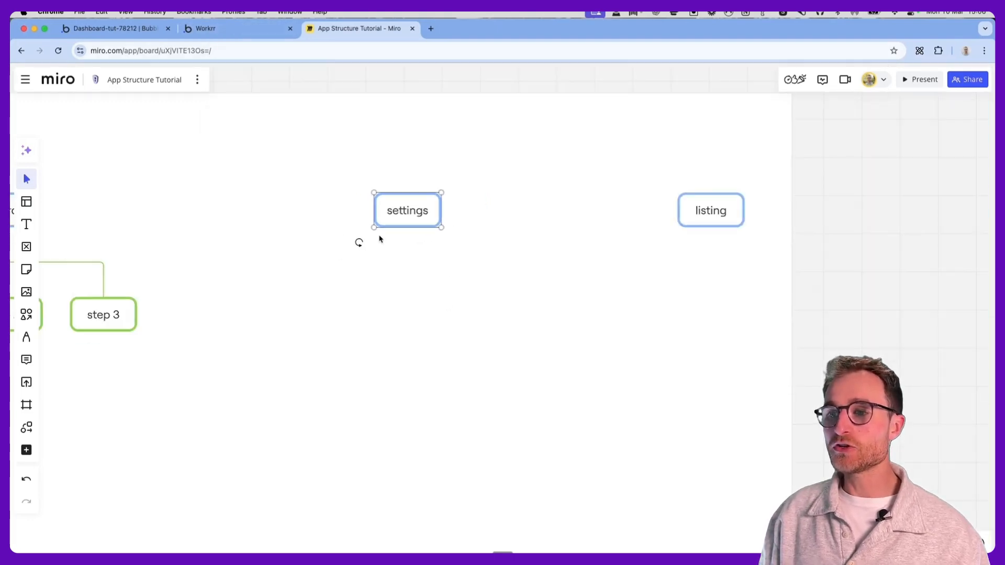
Step: Try placing the settings page beside Jobs and linking it with an arrow to the dashboard branch, and undo it
scroll(674, 255, down, 2)
drag(716, 217, 188, 359)
drag(341, 359, 577, 344)
drag(425, 343, 68, 262)
click(126, 228)
drag(388, 205, 410, 204)
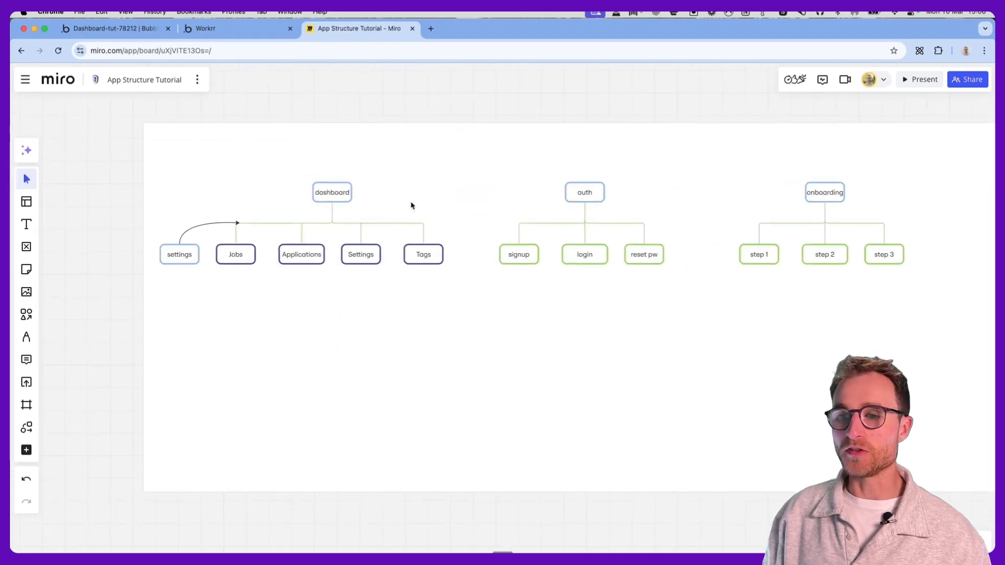
scroll(371, 204, up, 3)
scroll(152, 262, up, 2)
scroll(149, 256, up, 2)
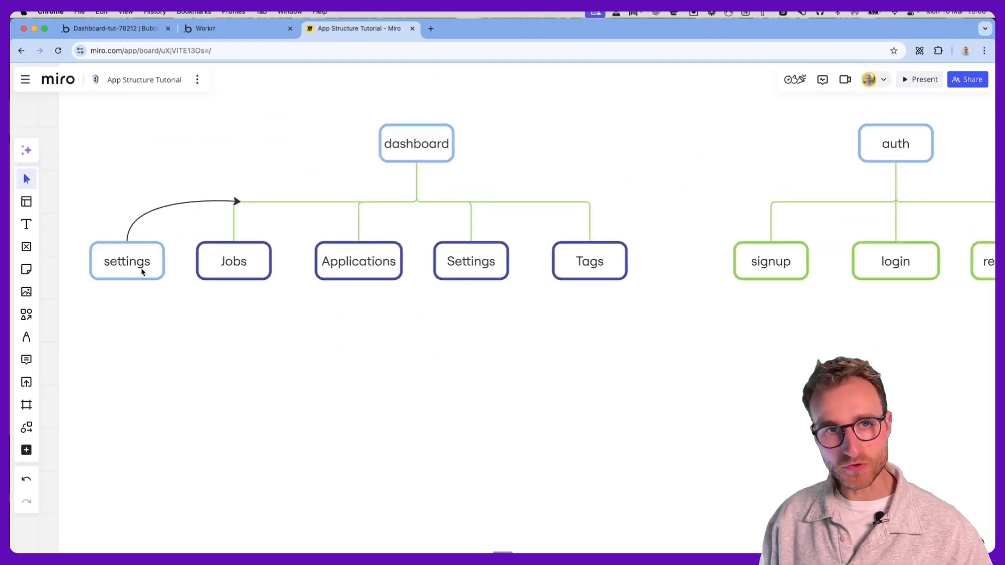
key(super+z)
Step: Compare the dashboard, auth and onboarding page structures with the standalone settings and listing pages on the board
scroll(464, 309, down, 10)
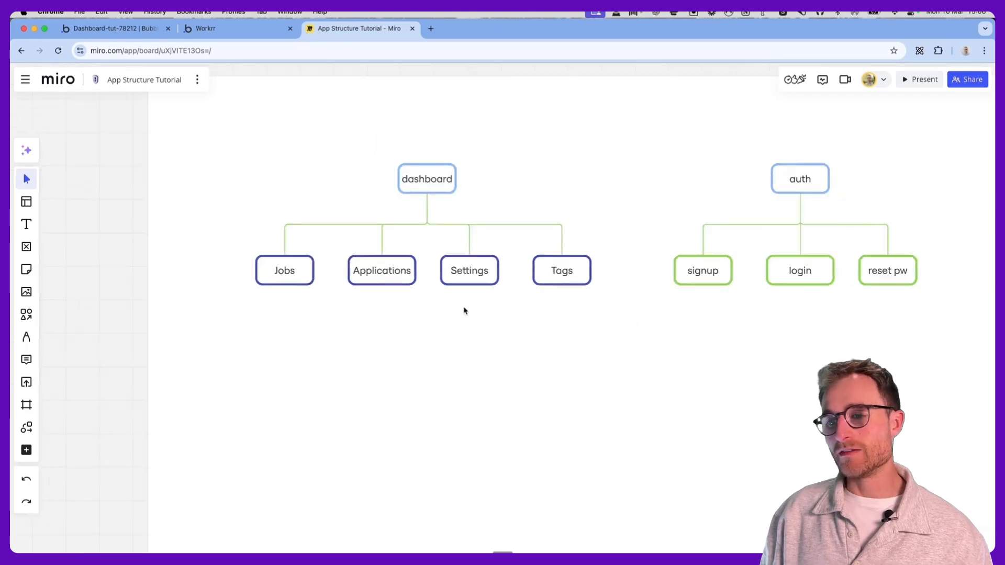
scroll(662, 342, up, 10)
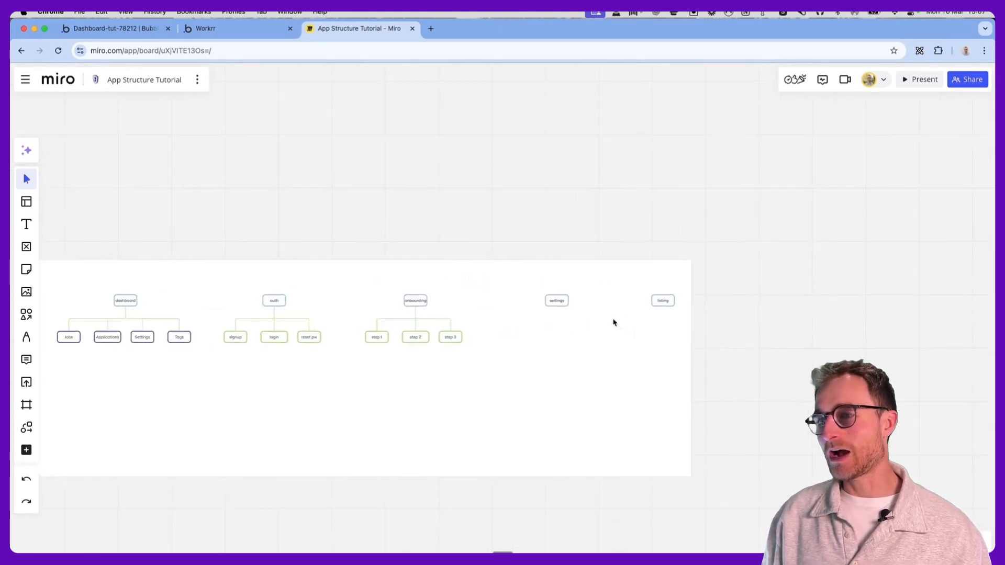
scroll(524, 315, up, 2)
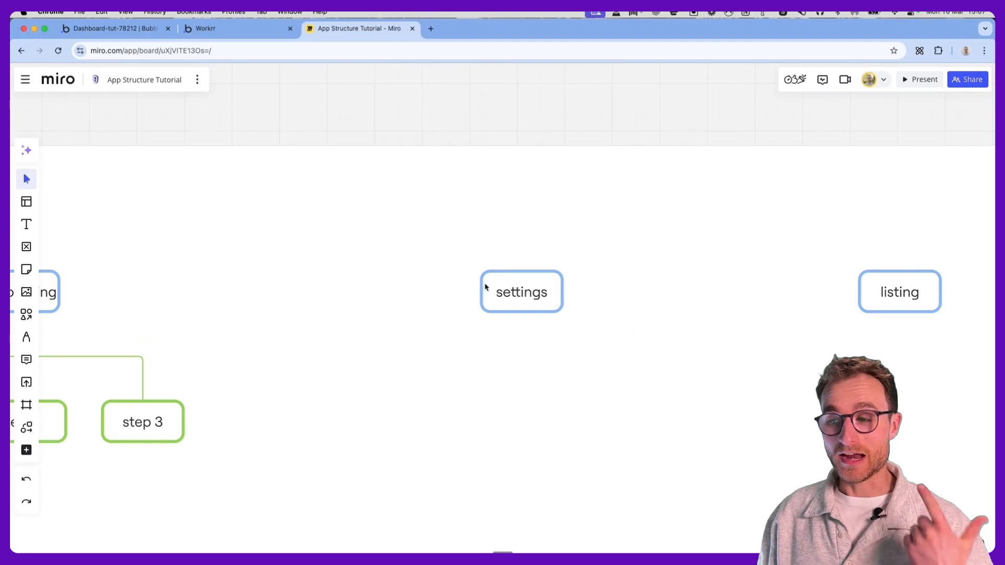
scroll(411, 338, left, 3)
scroll(411, 338, down, 2)
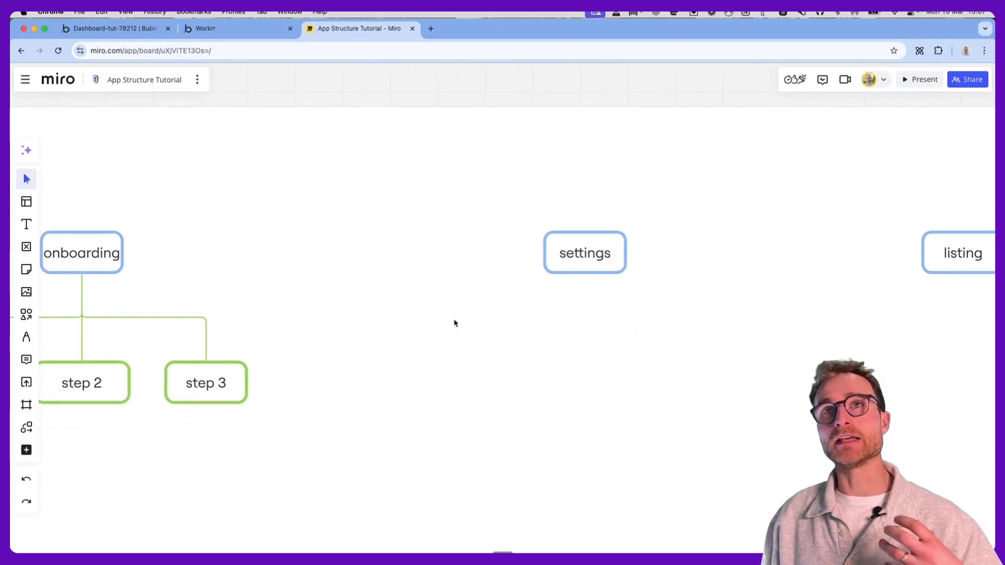
scroll(341, 365, left, 10)
scroll(340, 365, down, 2)
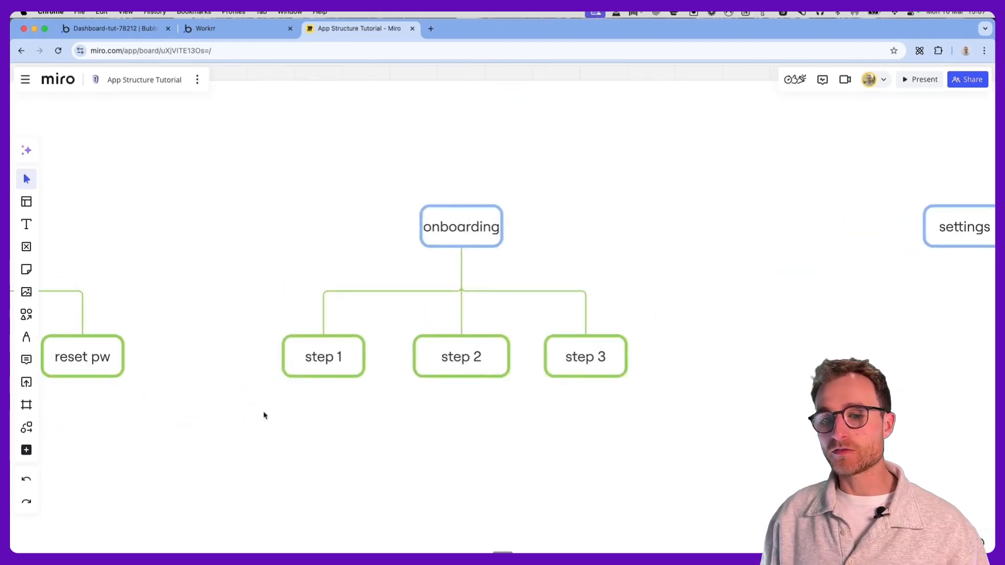
scroll(336, 398, left, 4)
scroll(337, 397, up, 2)
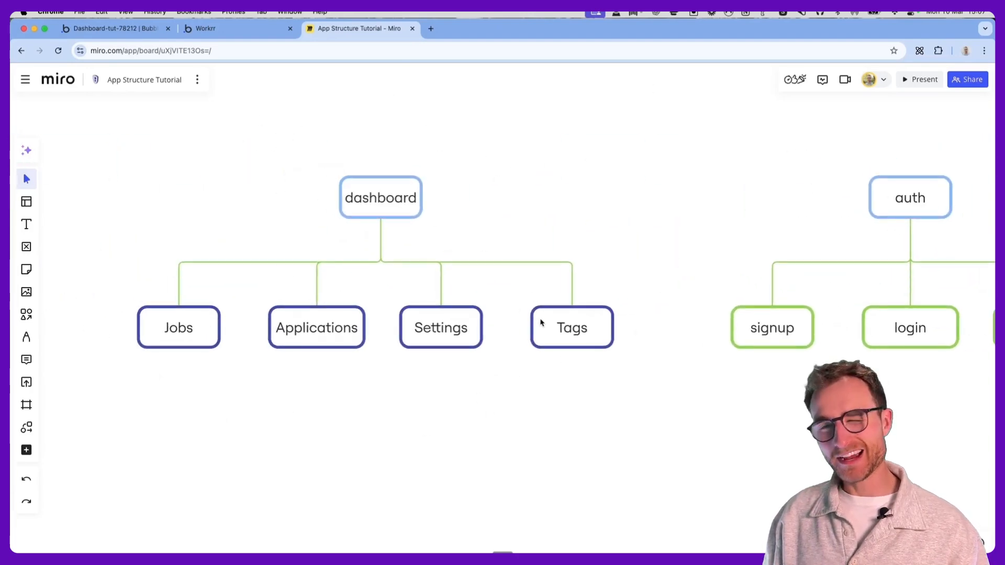
scroll(508, 364, down, 3)
scroll(539, 381, right, 10)
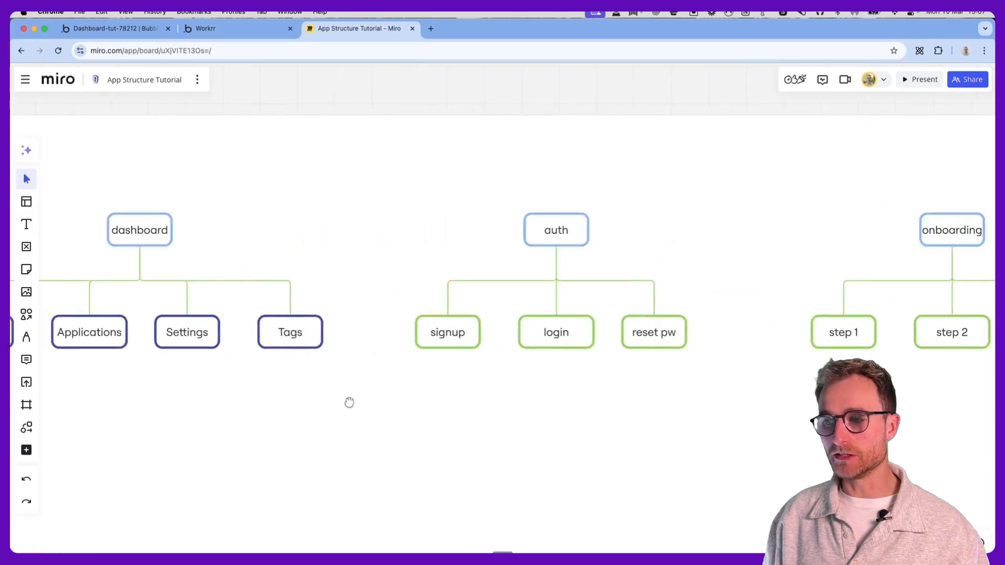
scroll(512, 335, right, 5)
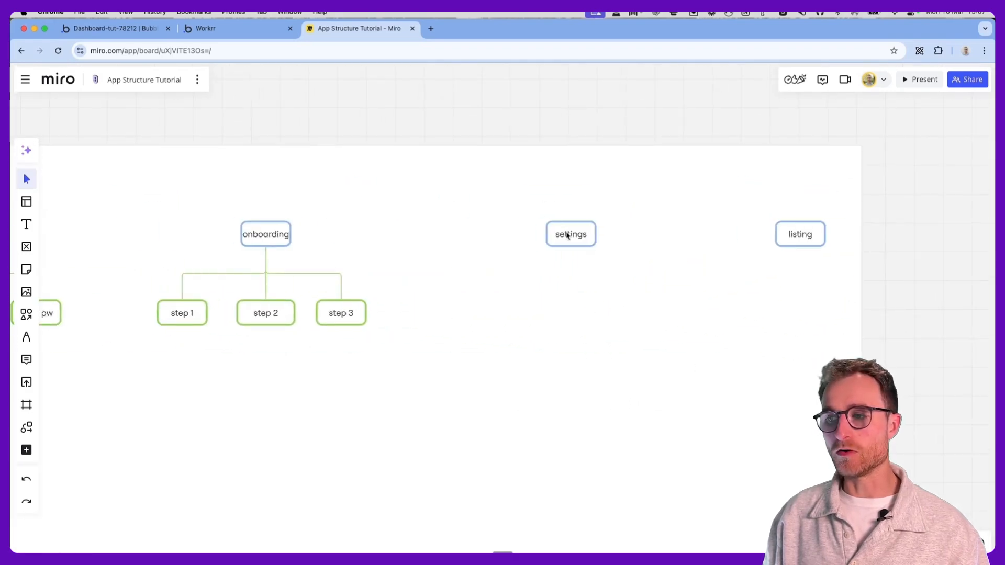
scroll(584, 242, up, 2)
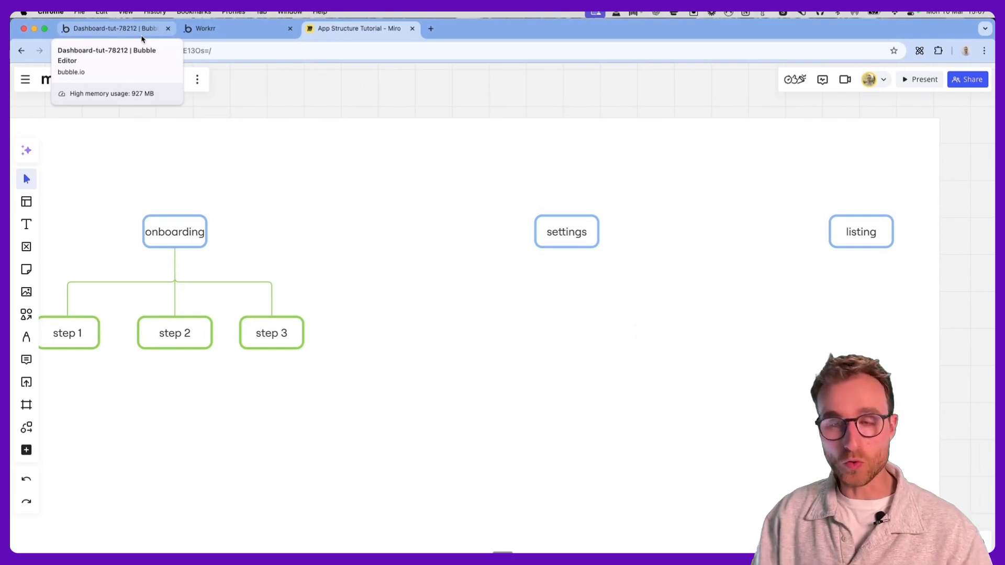
Step: Switch to the Workrr account page and review its Your details and Your credentials sections
click(120, 31)
click(236, 33)
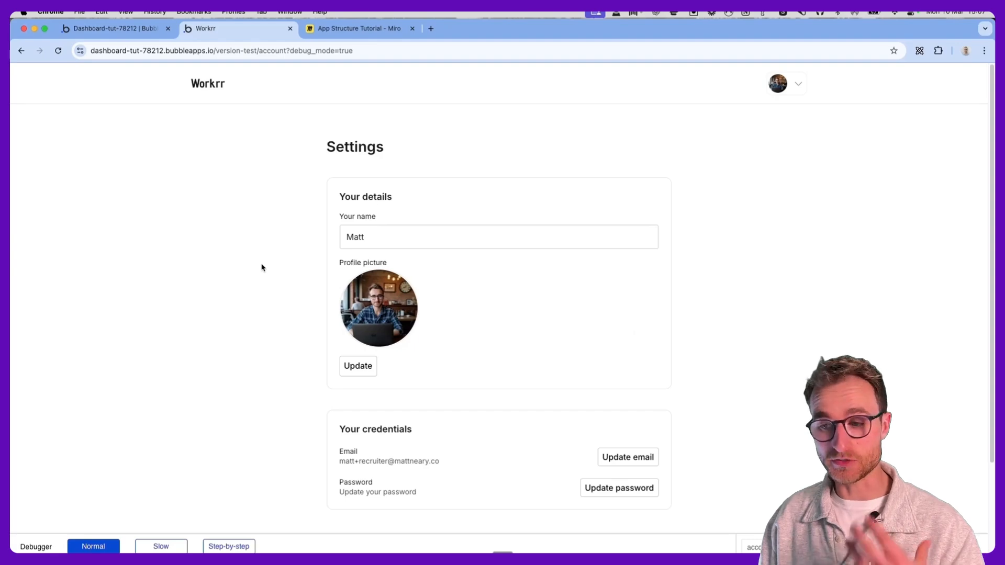
scroll(264, 287, down, 1)
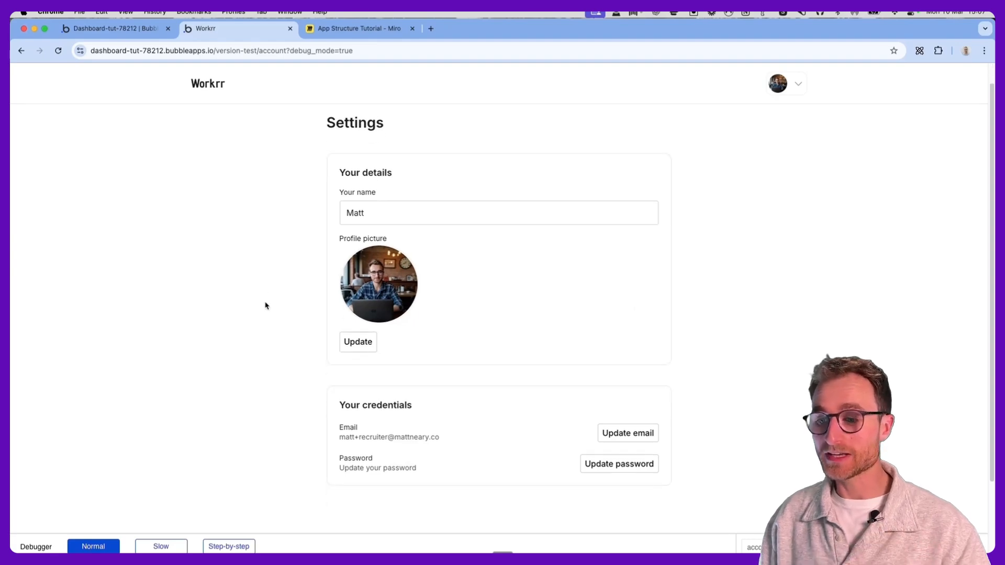
Step: Open Mobbin's web dashboard examples in a new tab, magnify the OpenAI Usage screen's header to examine its settings icon, and close the preview
click(430, 28)
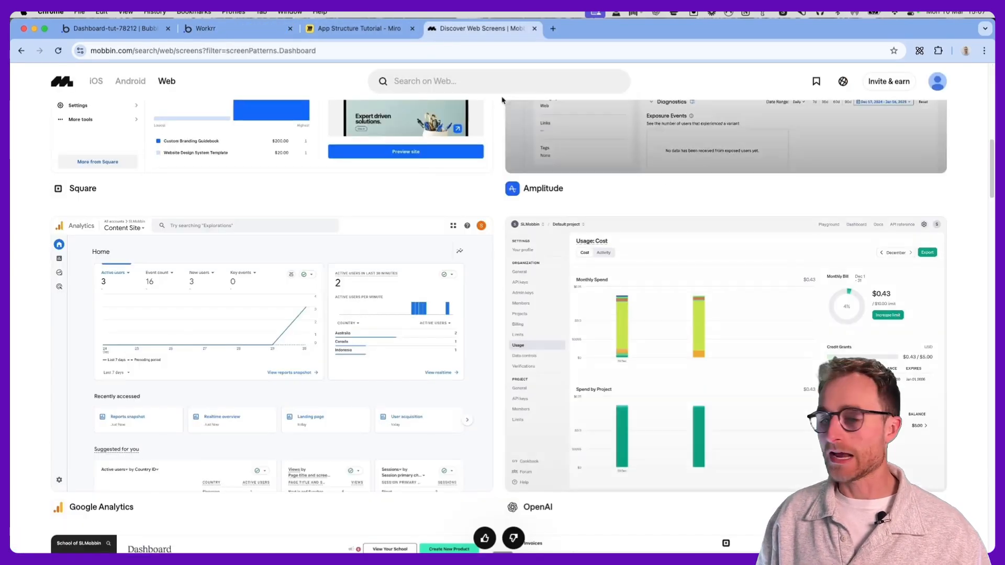
scroll(357, 300, down, 1)
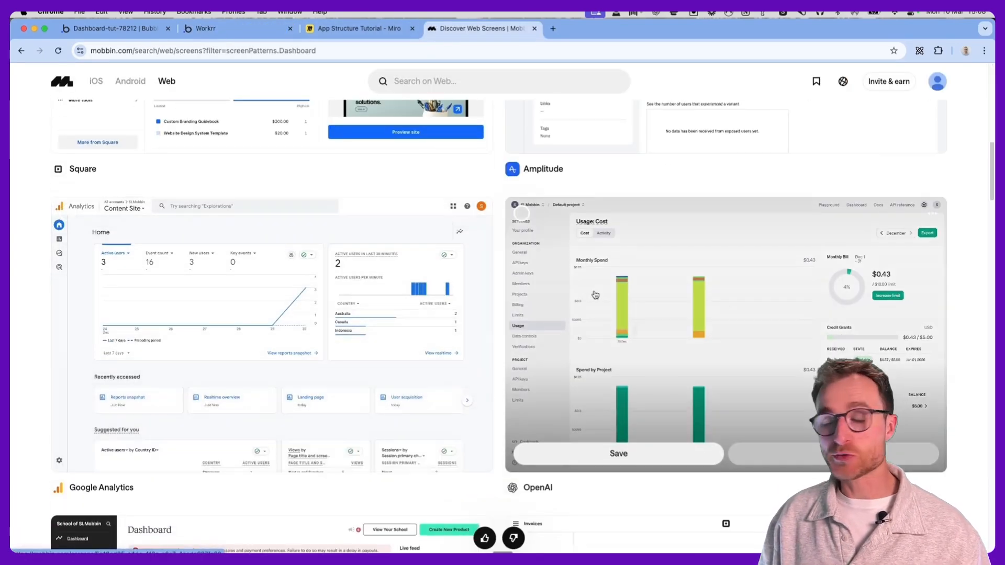
click(704, 307)
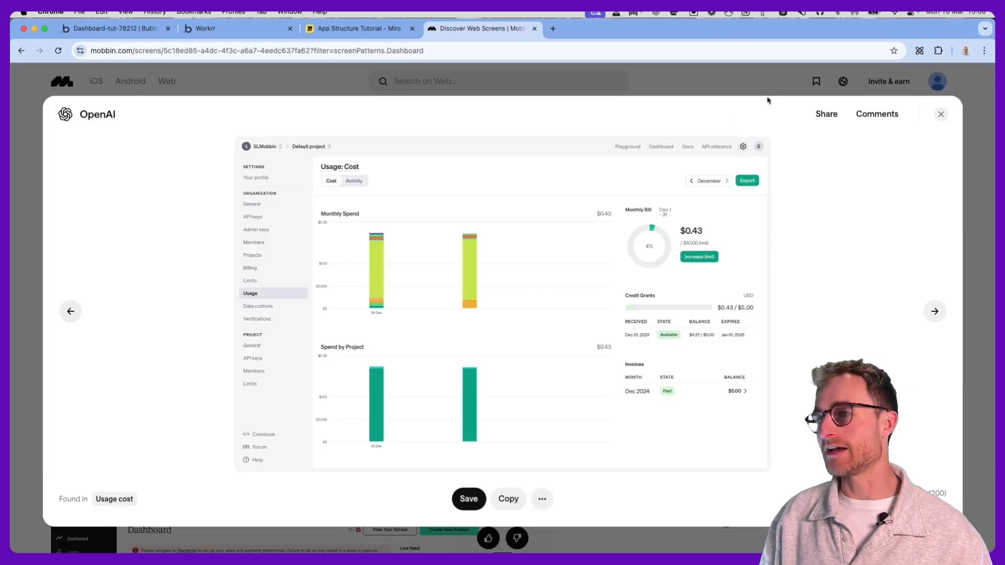
click(754, 155)
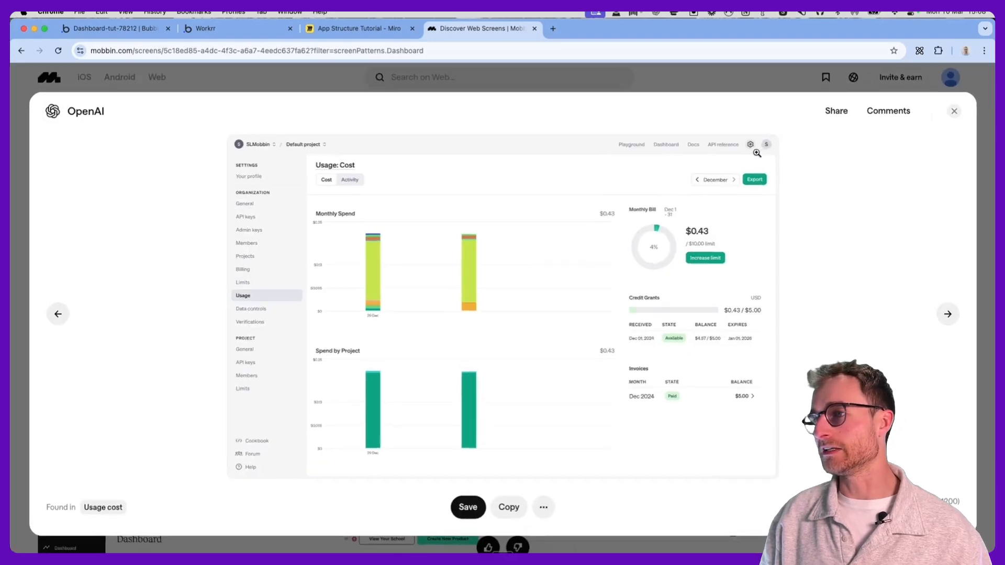
click(957, 86)
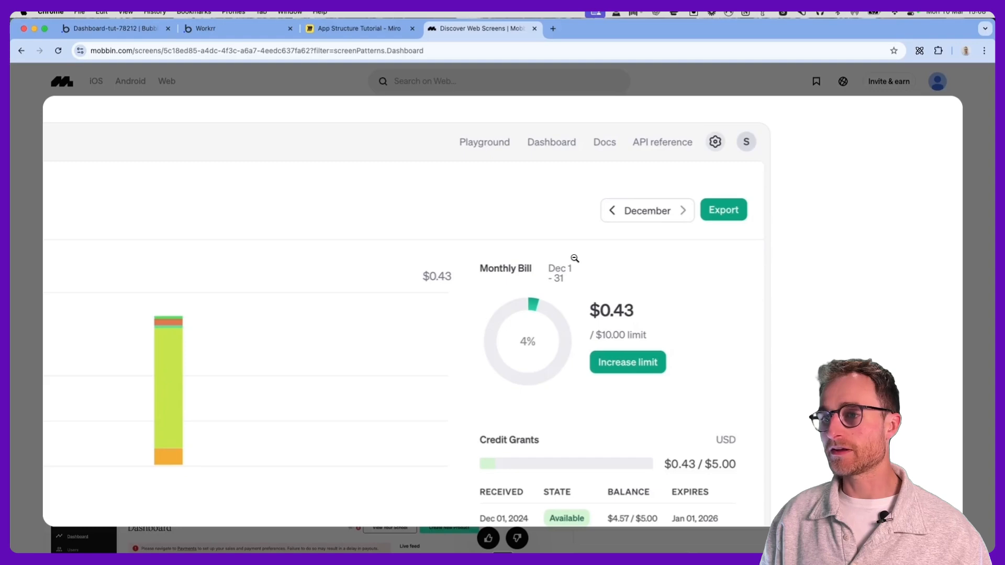
click(441, 287)
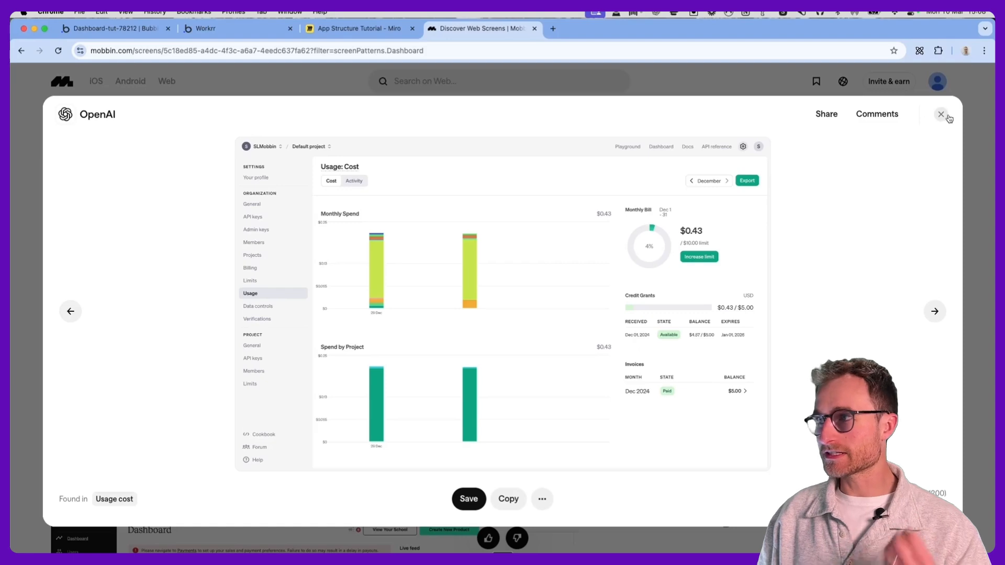
click(941, 115)
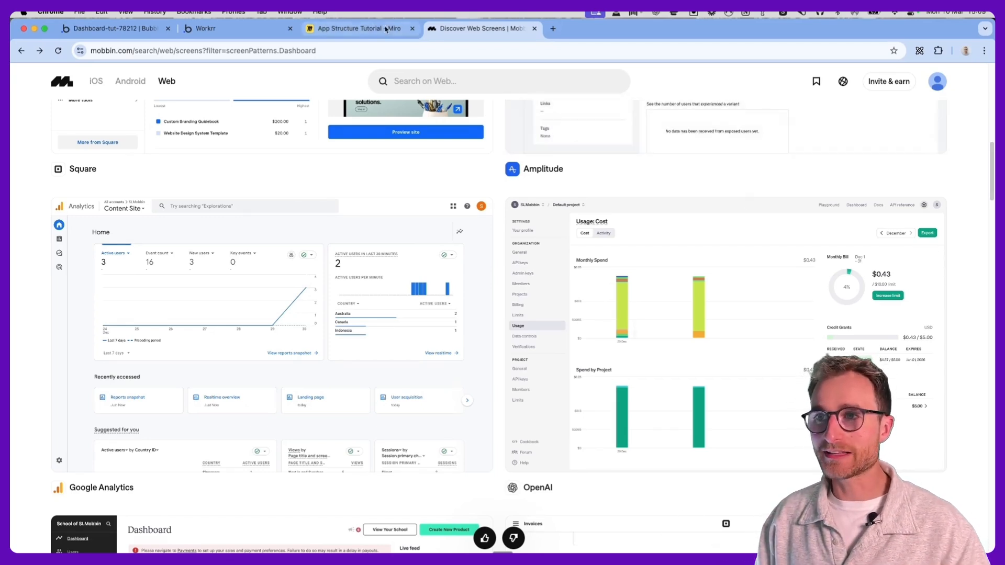
Step: Return to the Workrr account page and highlight "account" in its URL
click(235, 28)
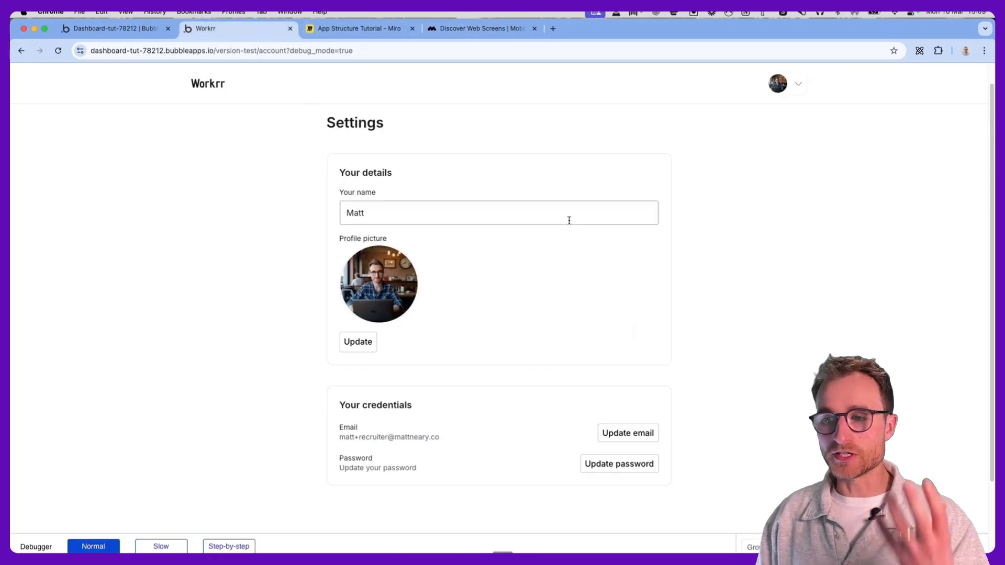
scroll(523, 212, up, 1)
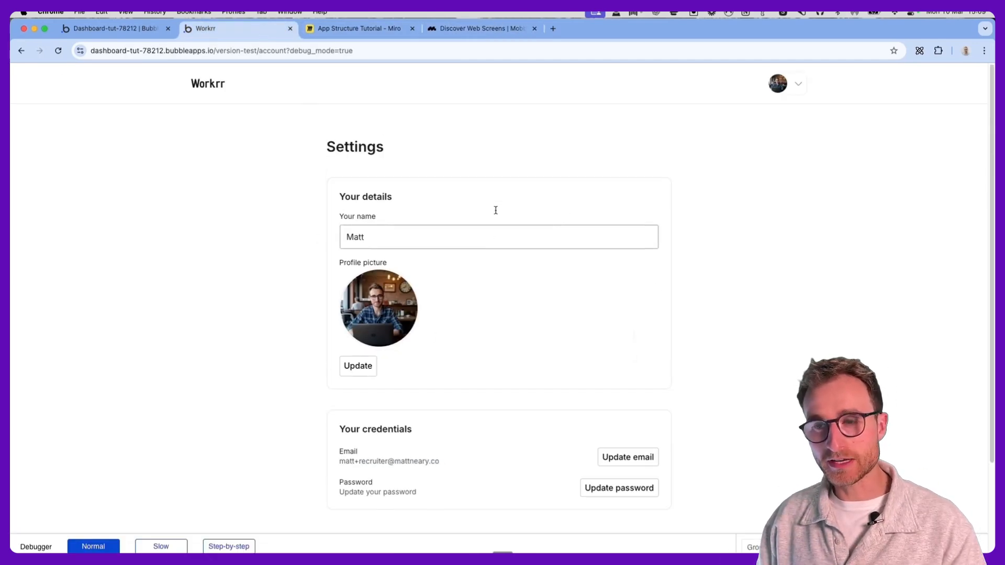
double_click(272, 48)
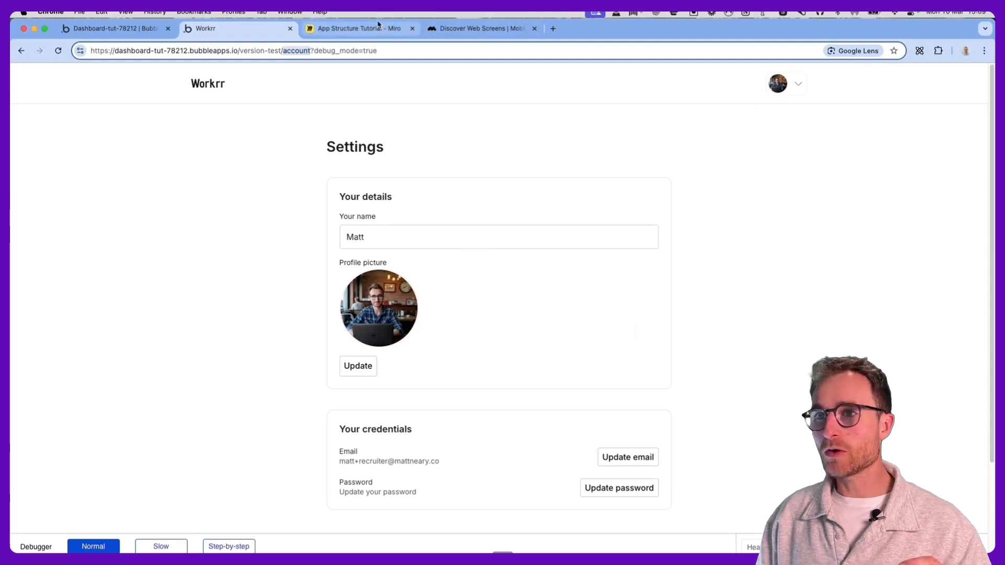
Step: Switch back to the Miro board and examine the dashboard page with its Jobs, Applications, Settings and Tags views
click(356, 29)
scroll(604, 350, left, 5)
scroll(604, 350, left, 10)
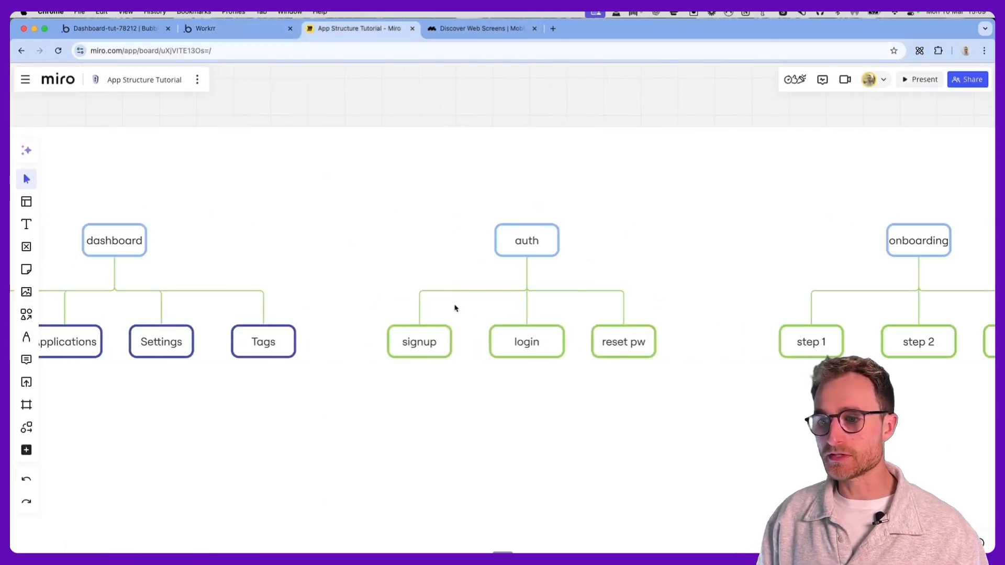
scroll(455, 307, left, 5)
scroll(425, 275, left, 2)
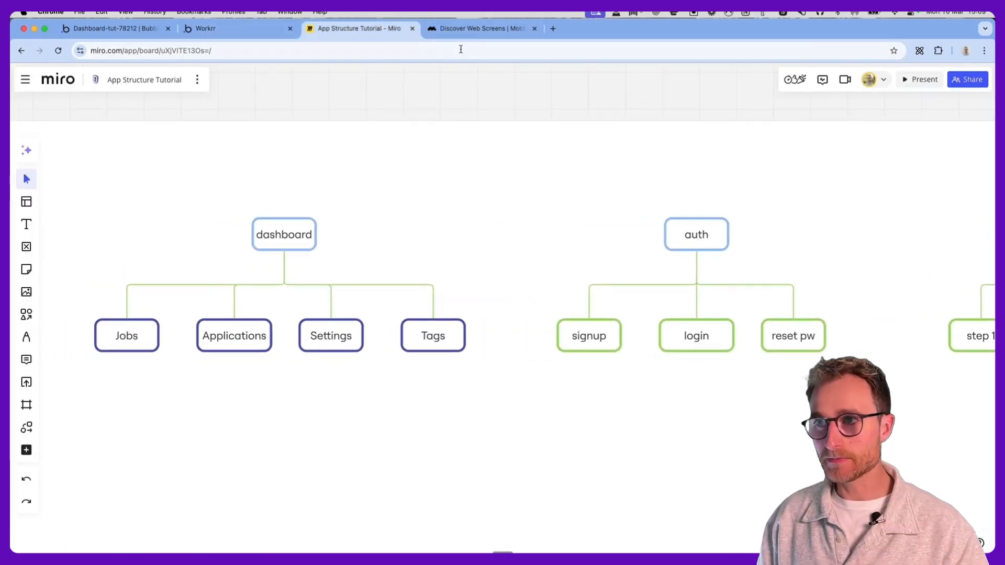
Step: Return to Workrr and open the recruiter Dashboard from the profile menu
key(ctrl+shift+Tab)
click(776, 83)
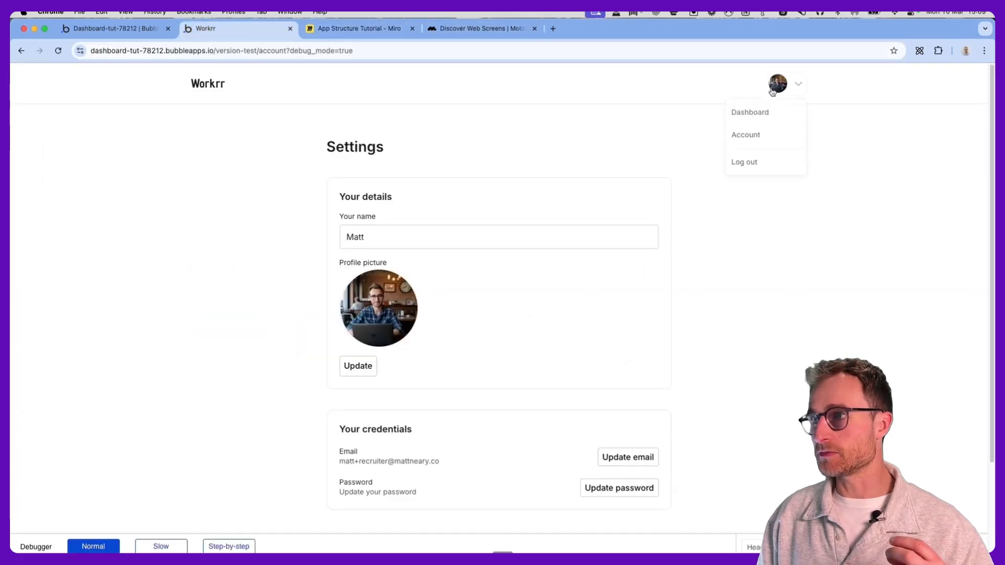
click(748, 116)
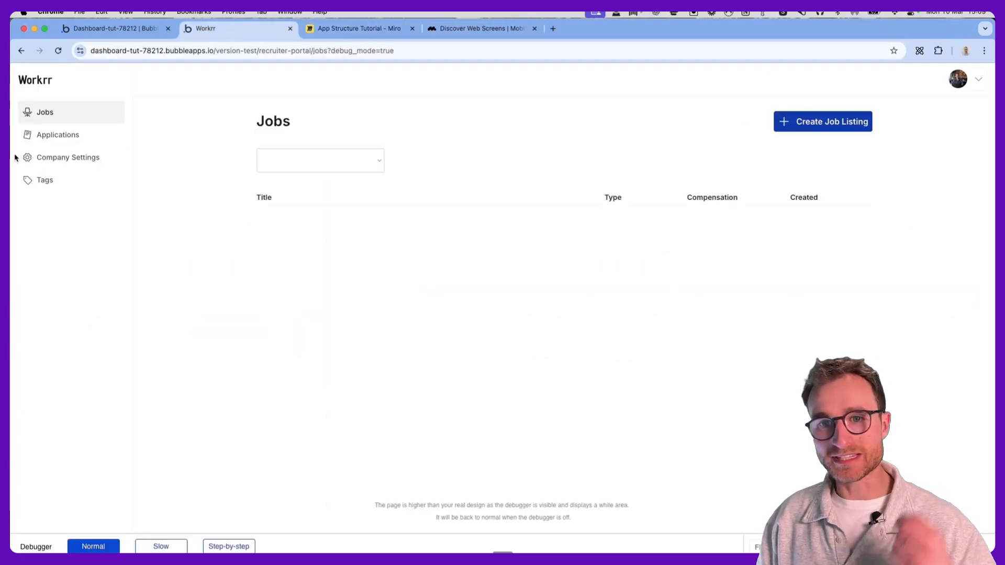
Step: Cycle through the recruiter portal's Jobs, Applications, Company Settings and Tags views to demonstrate the in-page navigation, ending on Jobs
click(43, 146)
click(55, 158)
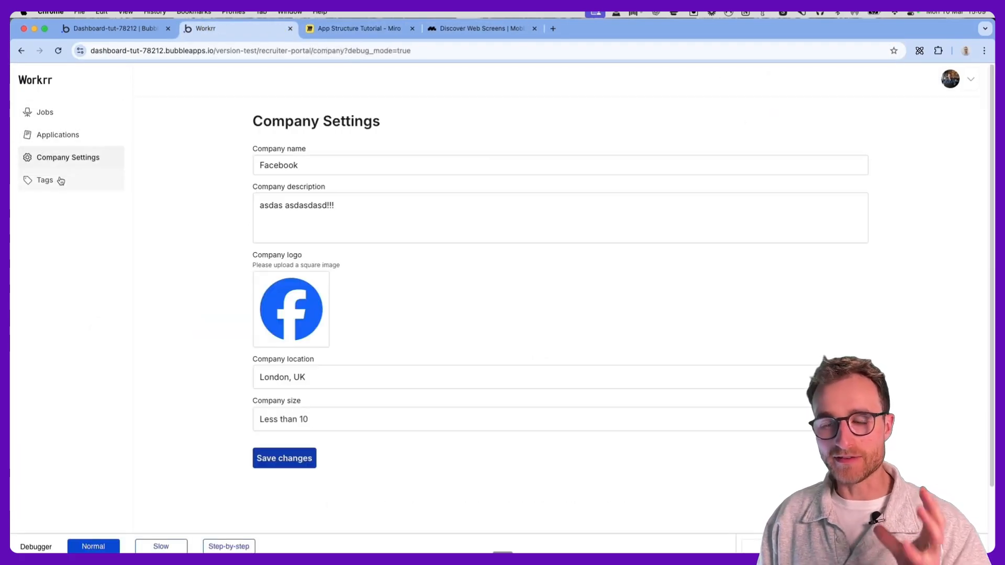
click(58, 180)
click(60, 160)
click(69, 132)
click(69, 116)
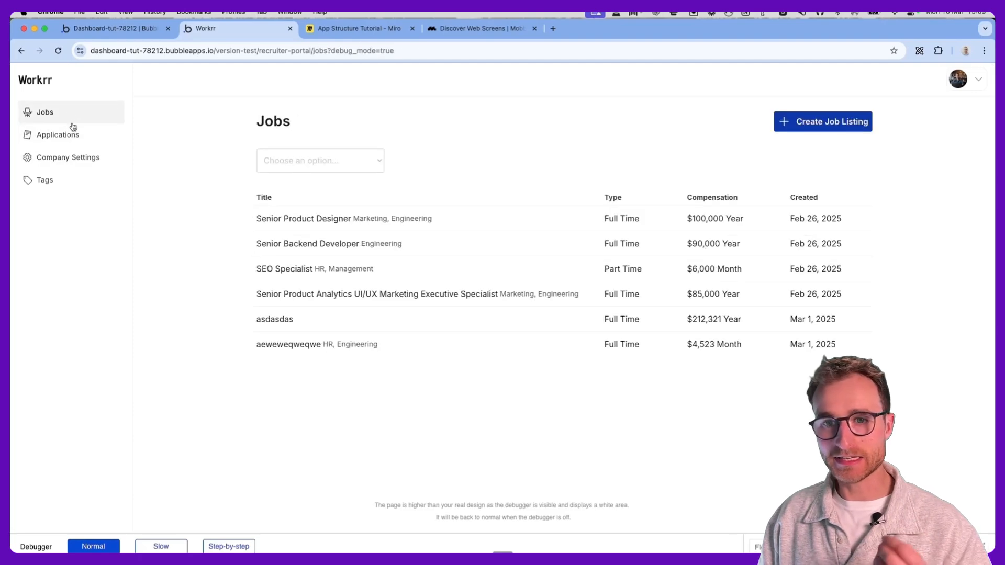
click(73, 135)
click(76, 157)
click(73, 137)
click(70, 116)
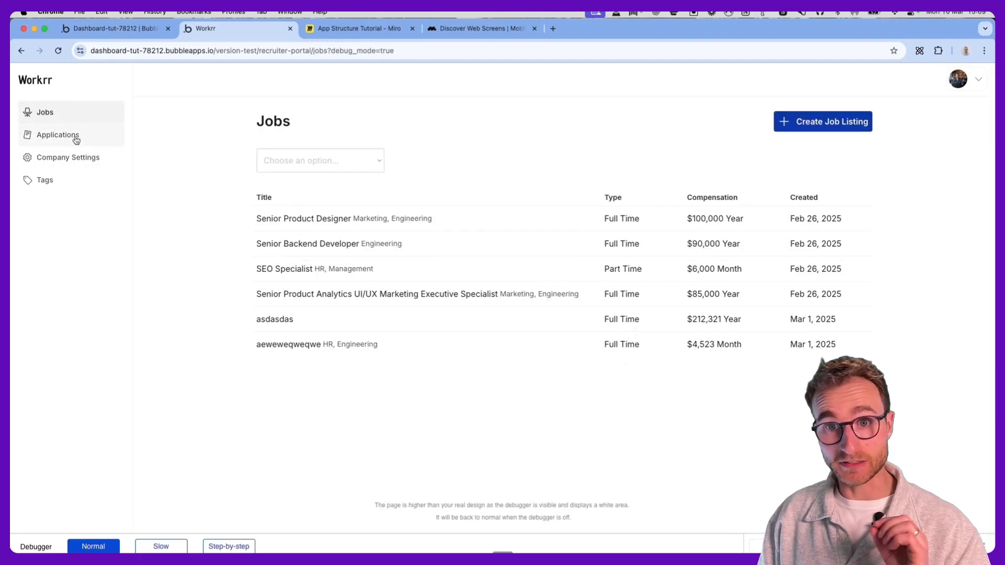
click(73, 135)
click(74, 158)
click(65, 128)
click(65, 116)
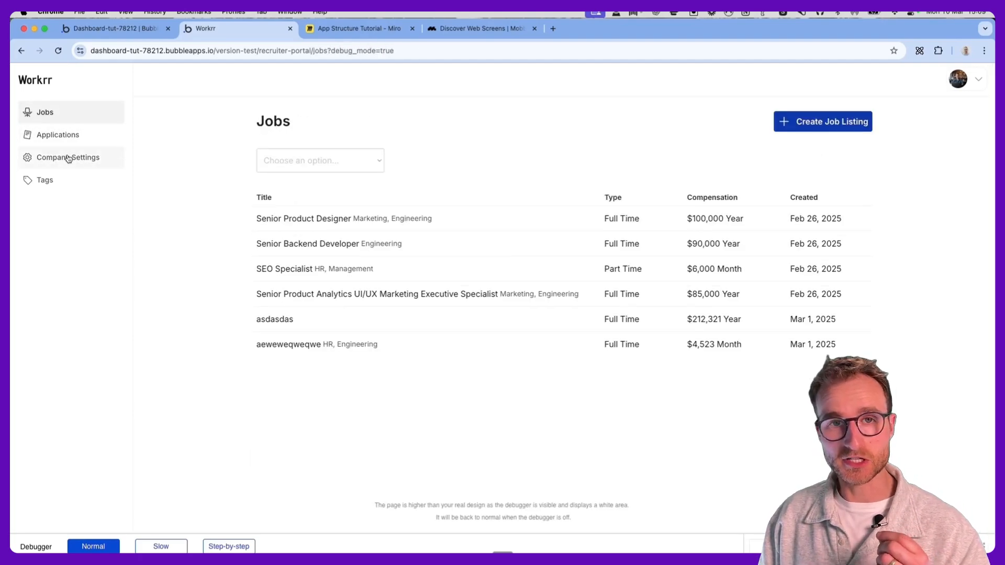